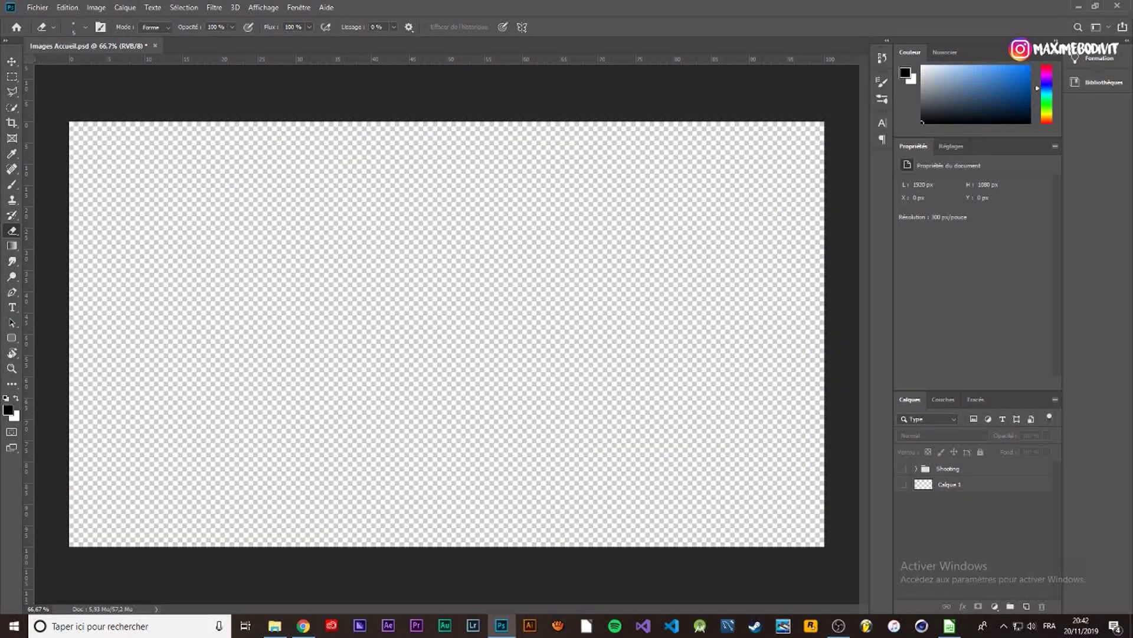
Step: Create a new empty group named Photos
{"action": "key", "text": "ctrl+g"}
{"action": "double_click", "coordinate": [949, 468]}
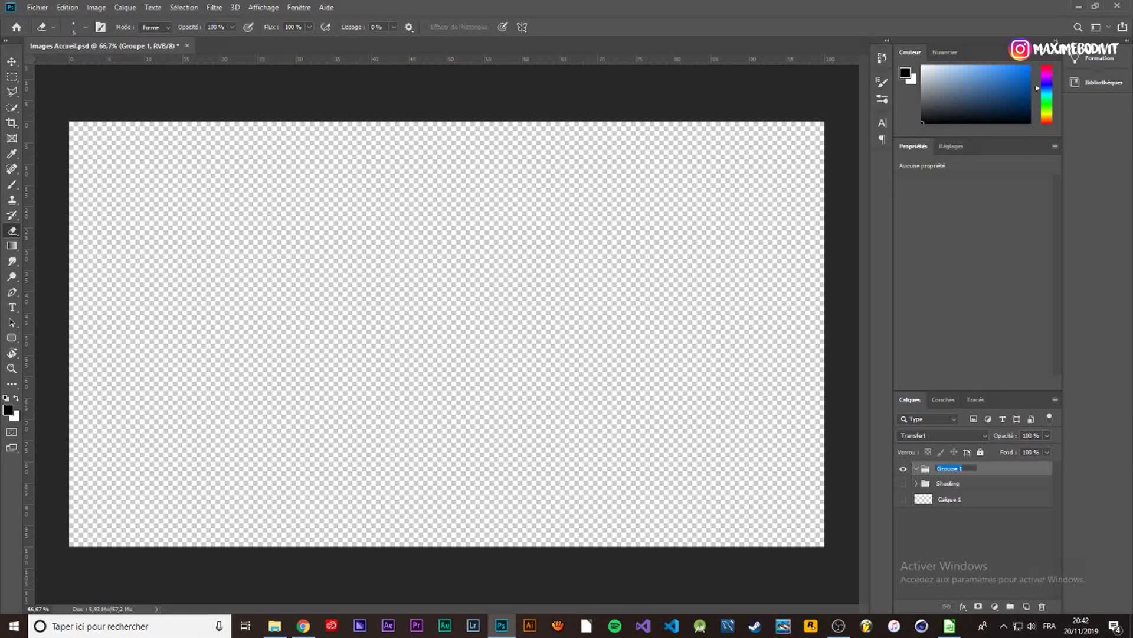
{"action": "type", "text": "Photo"}
{"action": "type", "text": "s"}
{"action": "key", "text": "Return"}
Step: Nest a new group inside Photos and duplicate it to eight groups
{"action": "left_click", "coordinate": [1011, 606]}
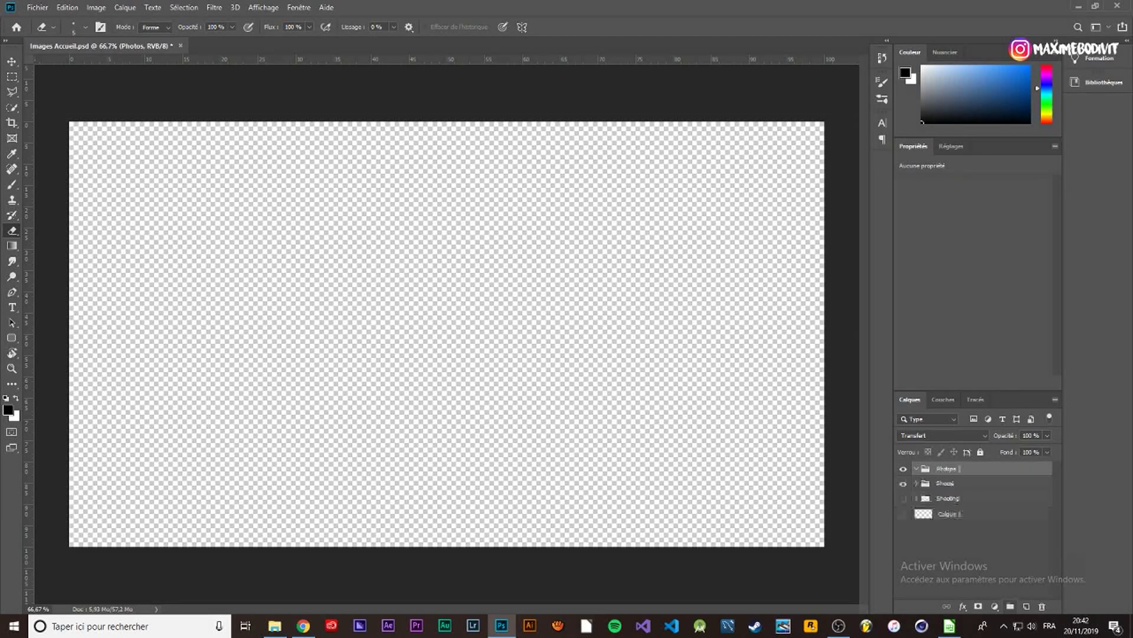
{"action": "left_click_drag", "start_coordinate": [947, 468], "coordinate": [950, 484]}
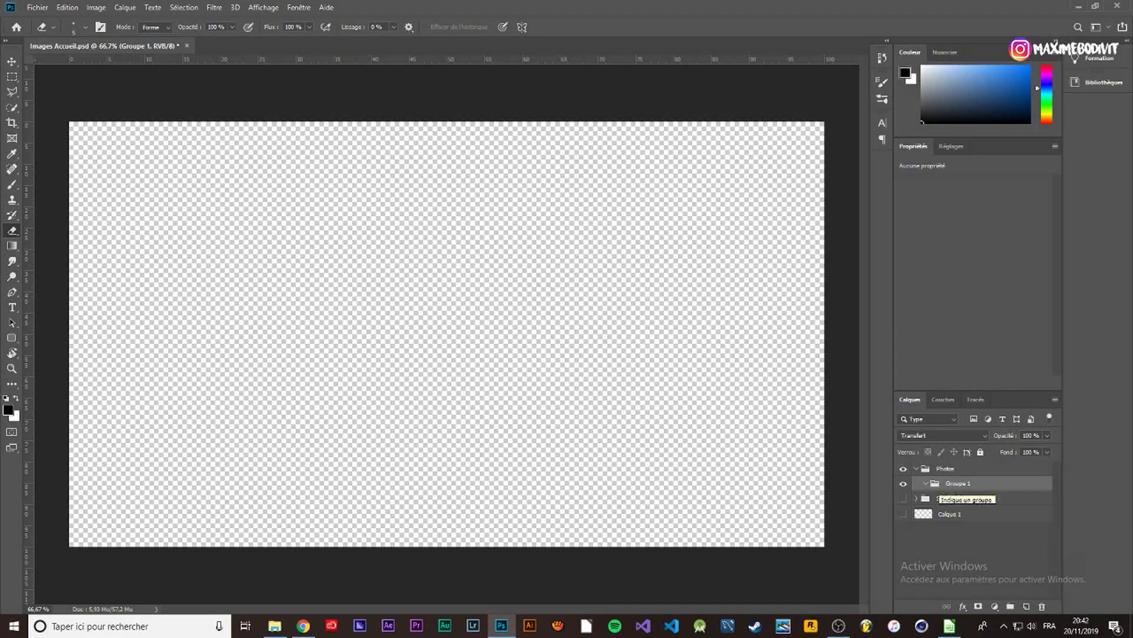
{"action": "key", "text": "ctrl+j"}
{"action": "key", "text": "ctrl+j"}
{"action": "key", "text": "ctrl+j"}
{"action": "key", "text": "ctrl+j"}
{"action": "key", "text": "ctrl+j"}
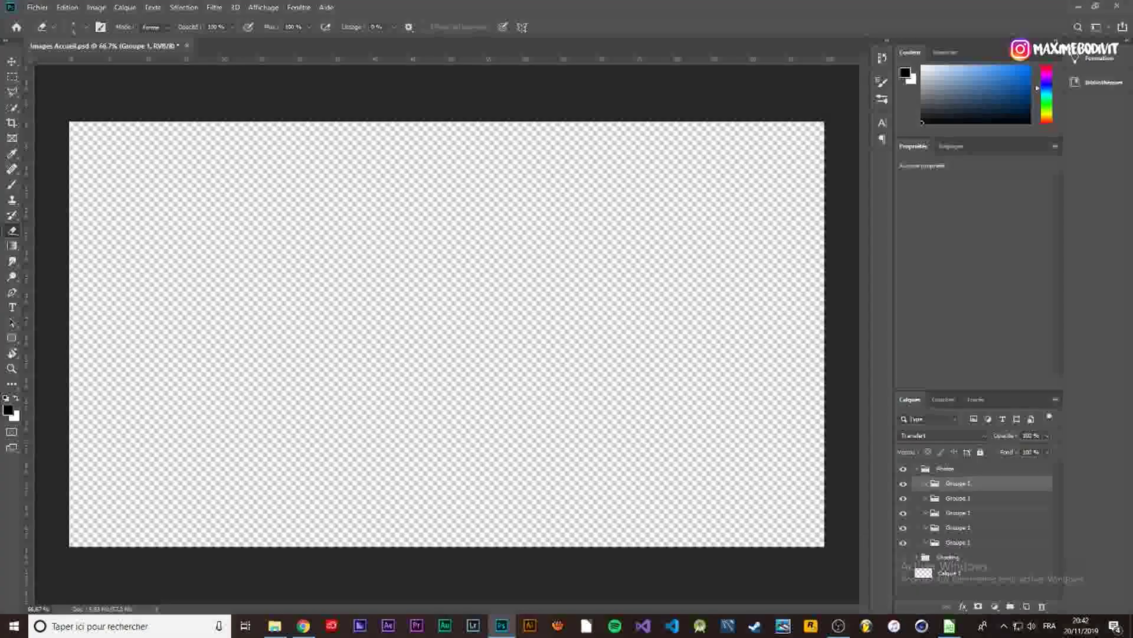
{"action": "key", "text": "ctrl+j"}
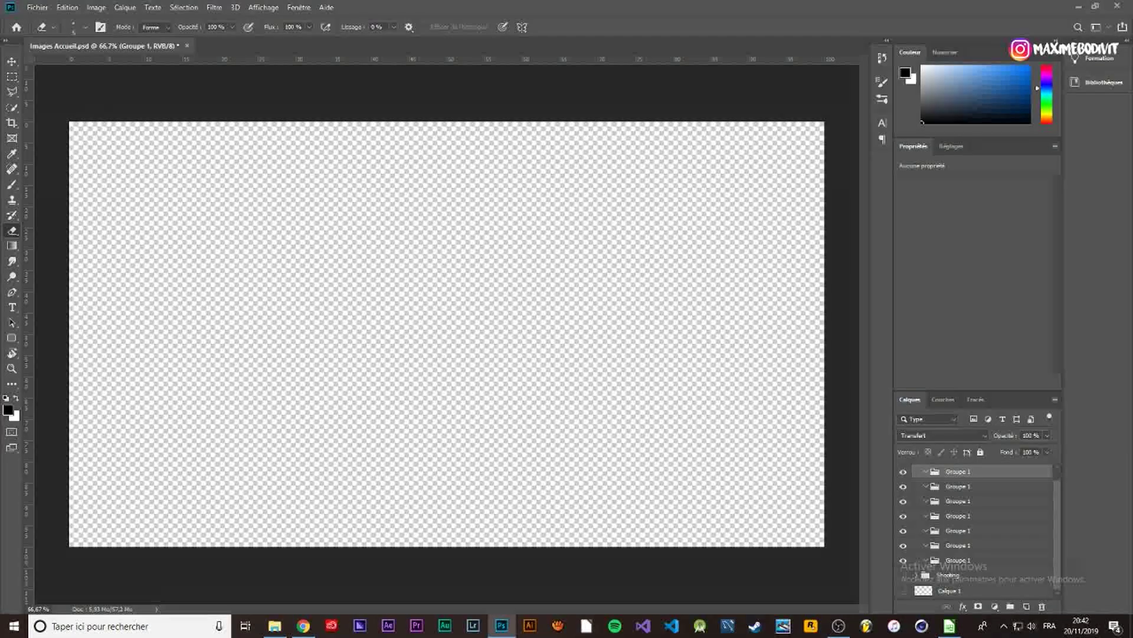
{"action": "key", "text": "alt+bracketleft"}
{"action": "key", "text": "alt+bracketleft"}
{"action": "key", "text": "alt+bracketleft"}
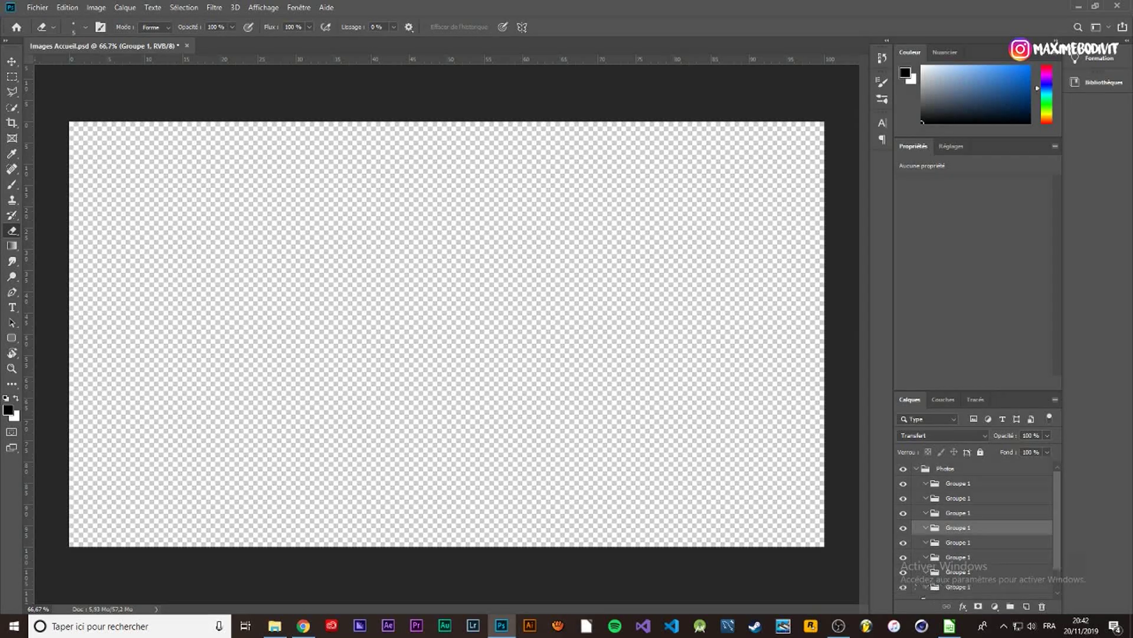
{"action": "key", "text": "ctrl+j"}
Step: Rename the nested groups Groupe 2 through Groupe 8, then select Groupe 1
{"action": "double_click", "coordinate": [957, 497]}
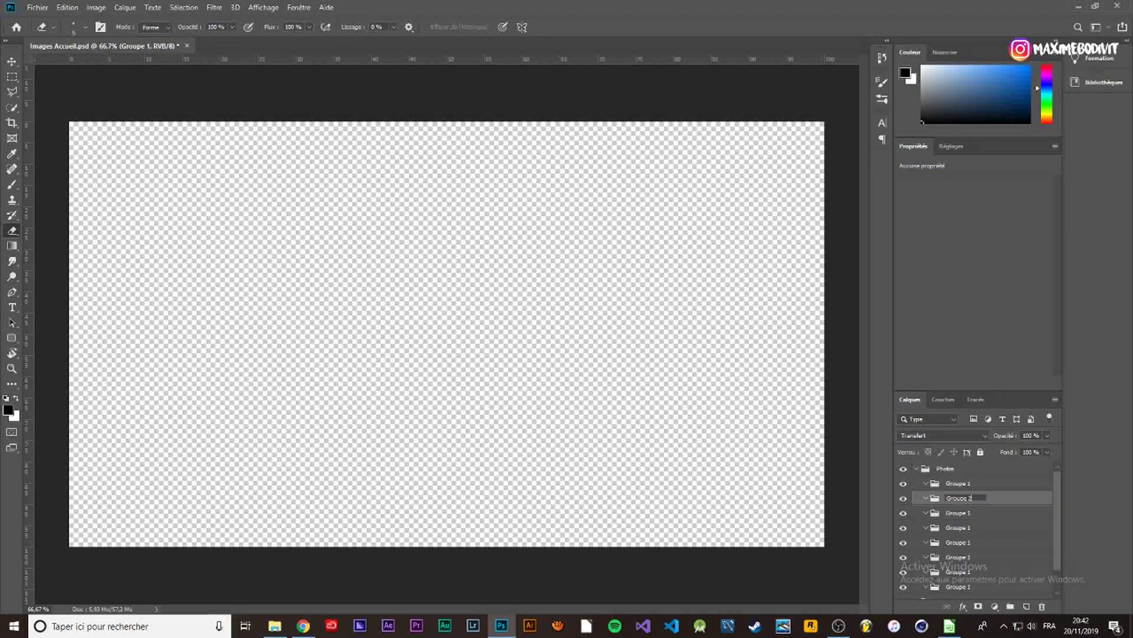
{"action": "key", "text": "Tab"}
{"action": "type", "text": "Groupe 3"}
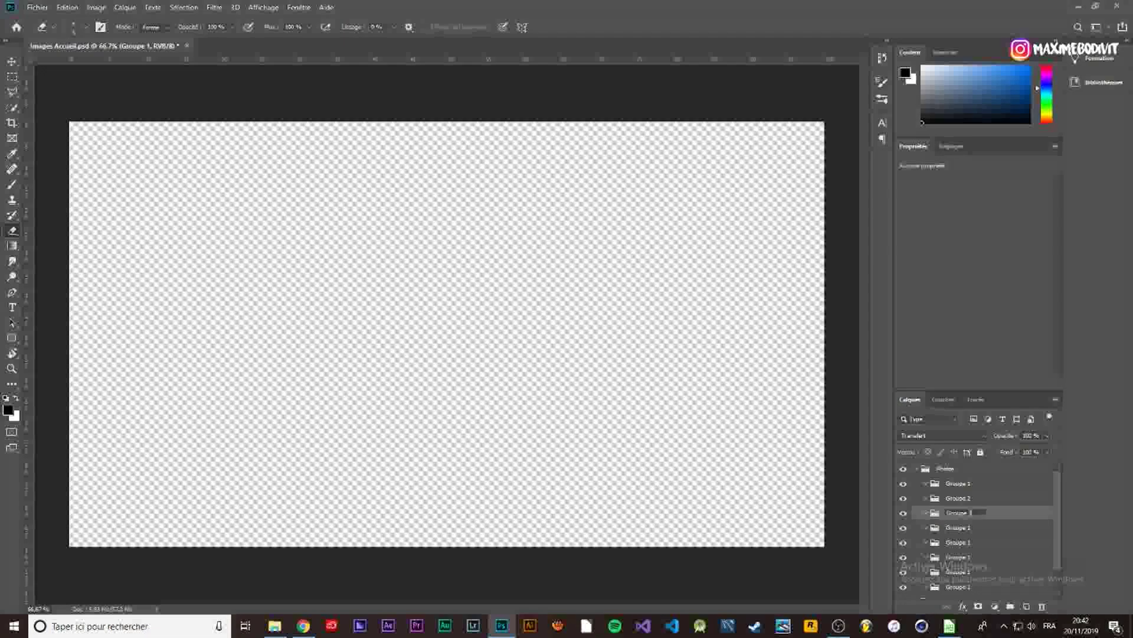
{"action": "key", "text": "Tab"}
{"action": "type", "text": "Groupe 4"}
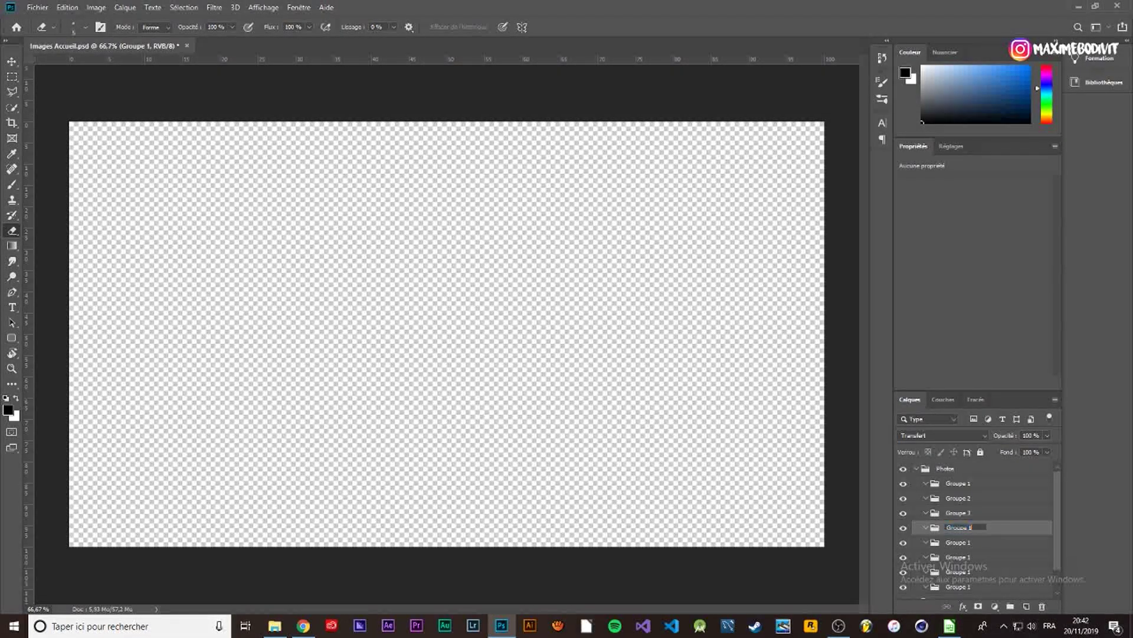
{"action": "key", "text": "Tab"}
{"action": "type", "text": "Groupe 5"}
{"action": "key", "text": "Tab"}
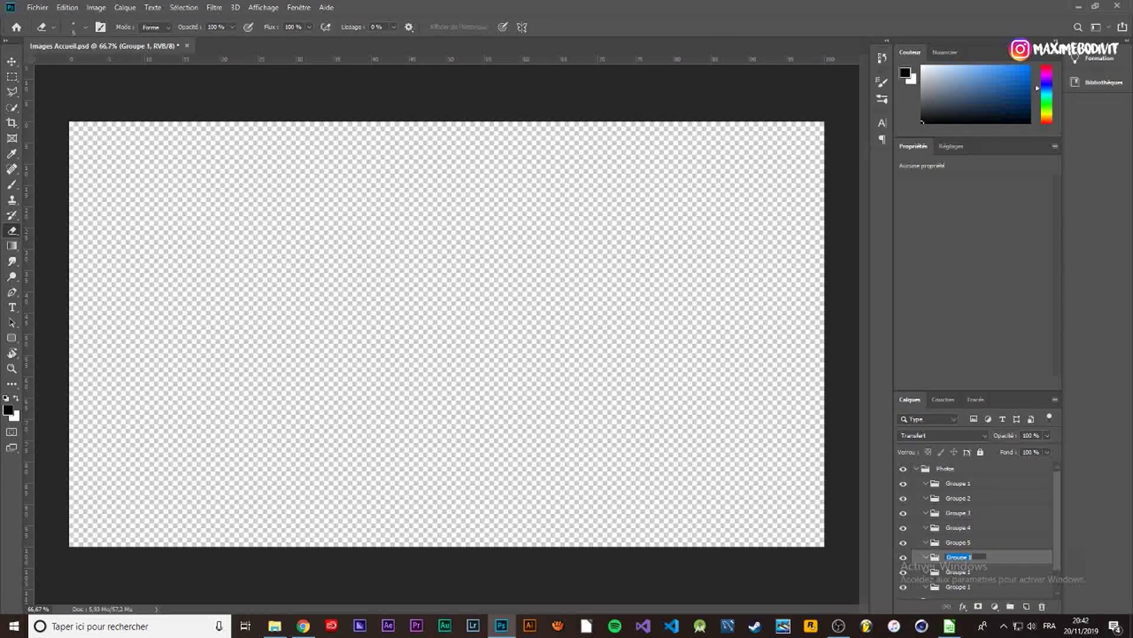
{"action": "type", "text": "Groupe"}
{"action": "key", "text": "Tab"}
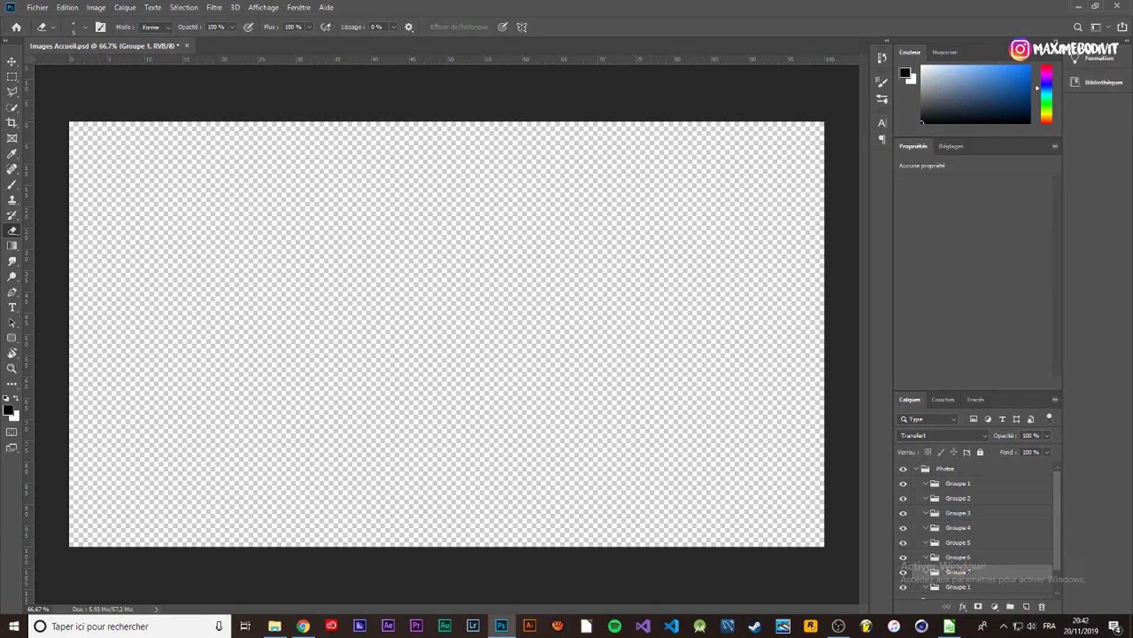
{"action": "key", "text": "Tab"}
{"action": "key", "text": "Return"}
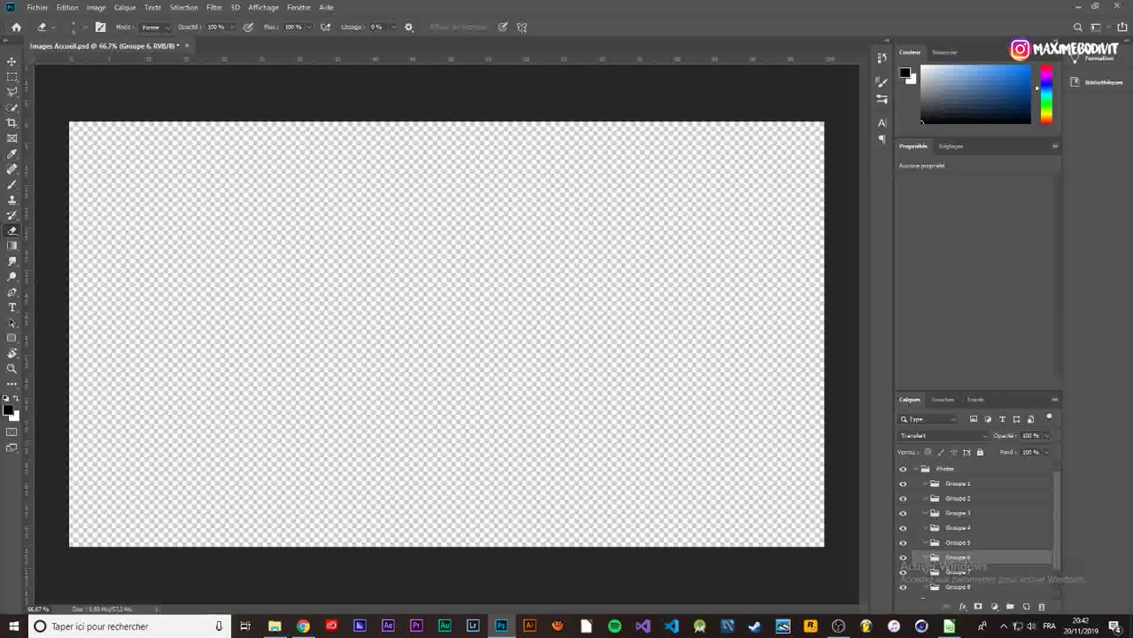
{"action": "left_click", "coordinate": [958, 483]}
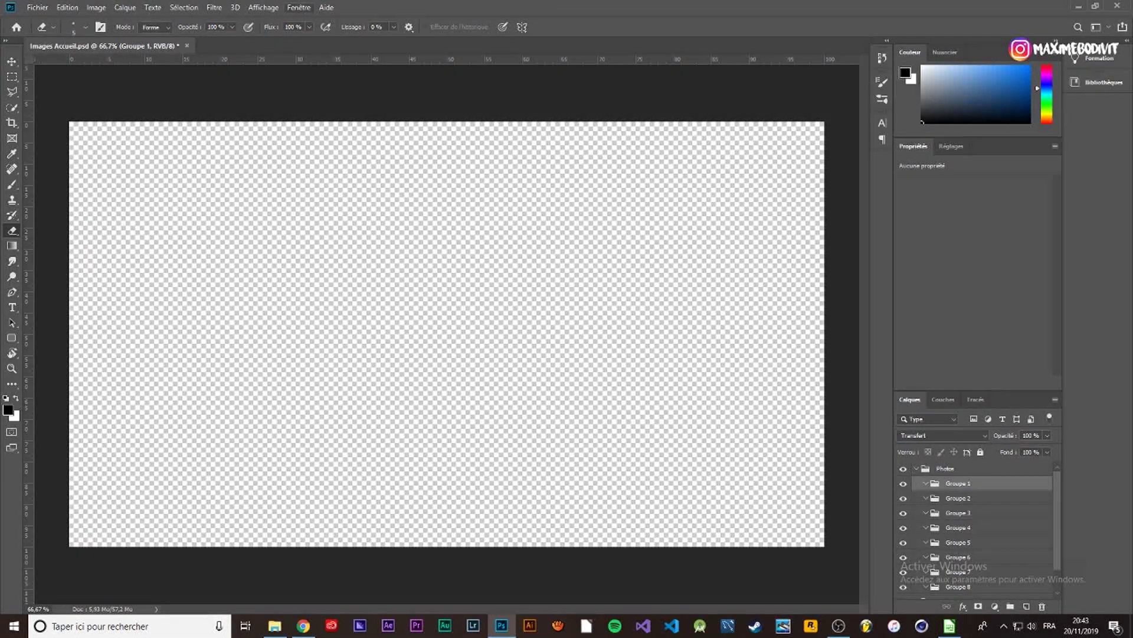
Step: Show the rulers and keep them measuring in percent
{"action": "left_click", "coordinate": [299, 7]}
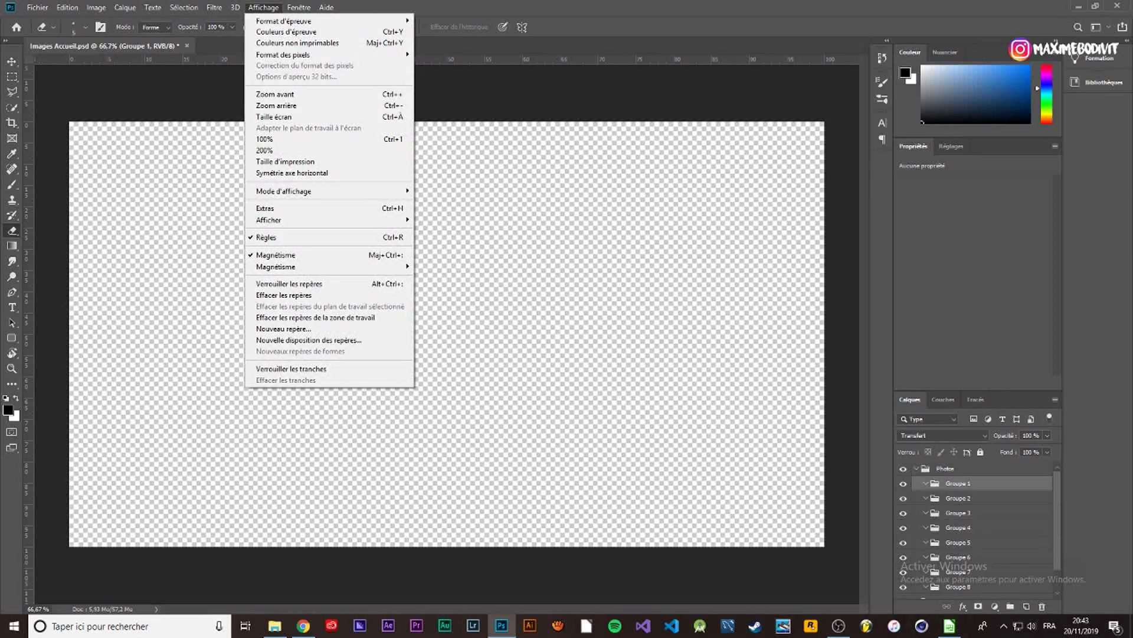
{"action": "key", "text": "Return"}
{"action": "right_click", "coordinate": [469, 59]}
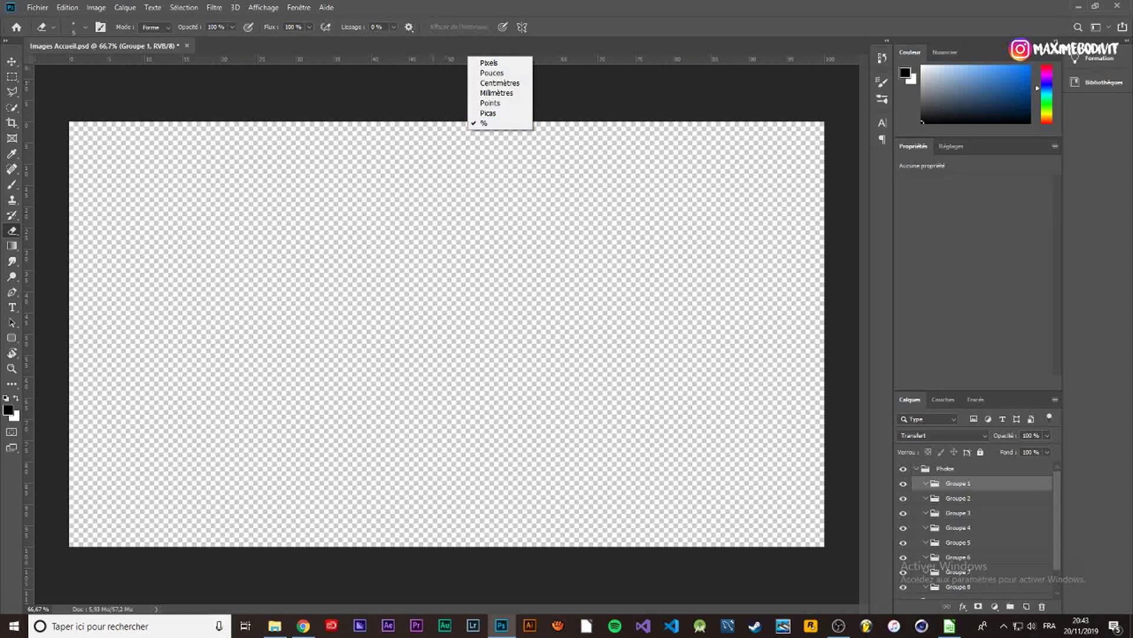
{"action": "key", "text": "Escape"}
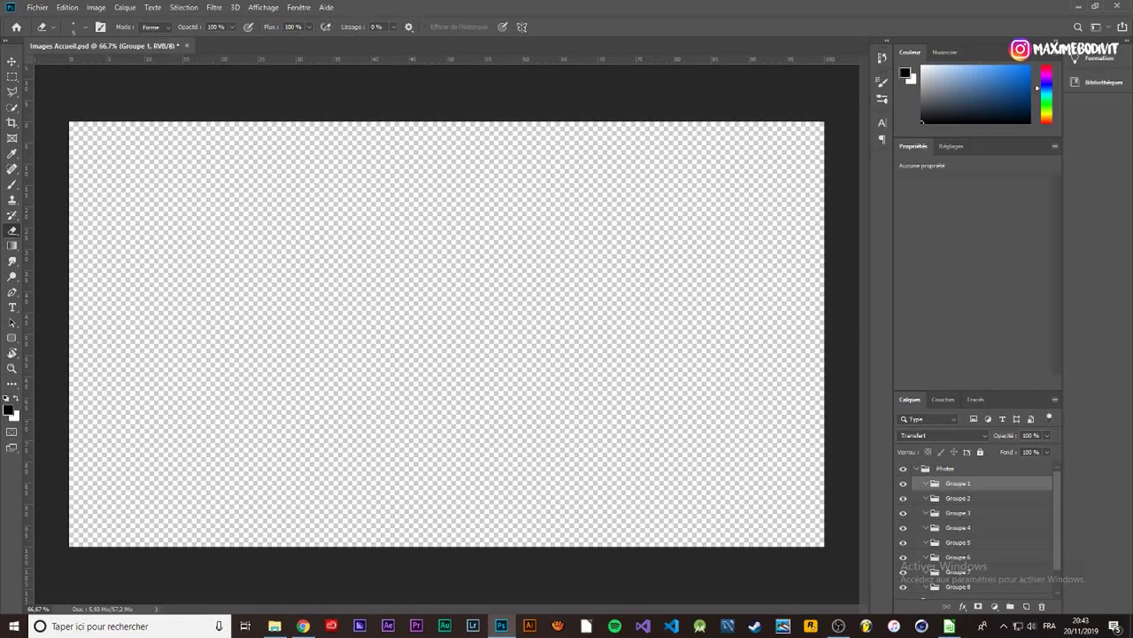
Step: Place a horizontal guide at 50% height and a vertical guide at the canvas's left edge
{"action": "left_click_drag", "start_coordinate": [455, 59], "coordinate": [377, 333]}
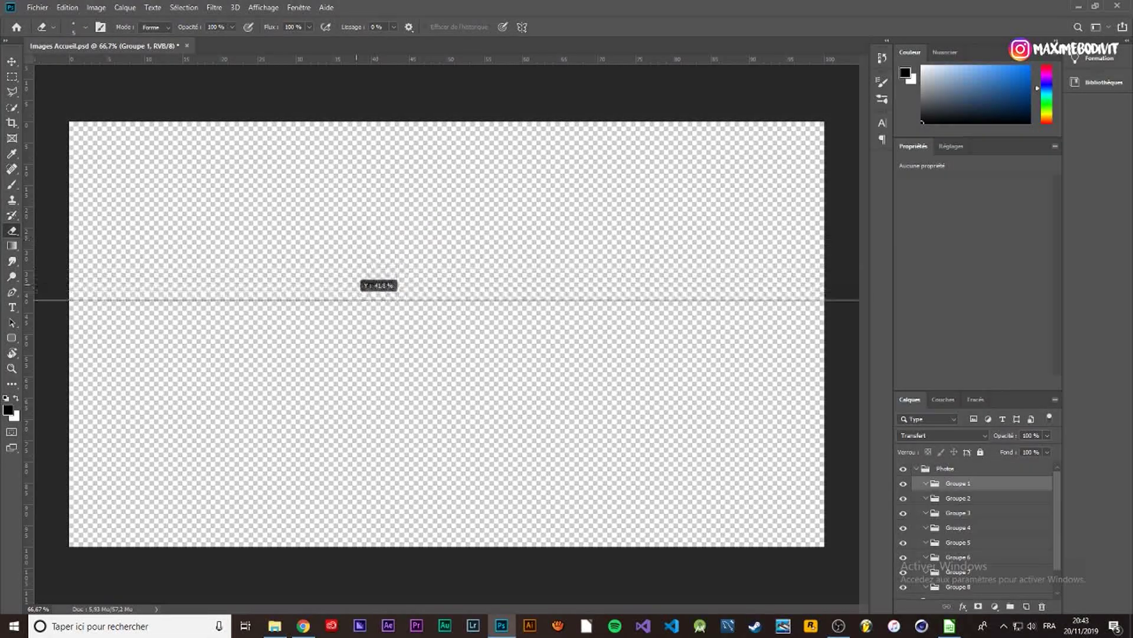
{"action": "left_click_drag", "start_coordinate": [372, 333], "coordinate": [381, 334]}
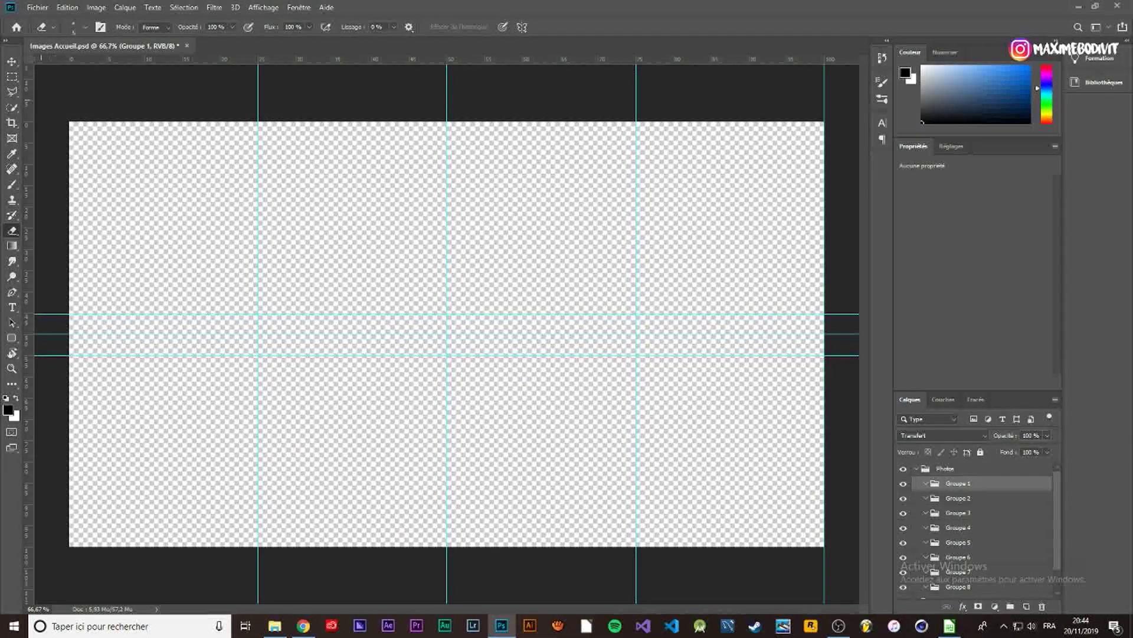
{"action": "left_click_drag", "start_coordinate": [29, 112], "coordinate": [69, 112]}
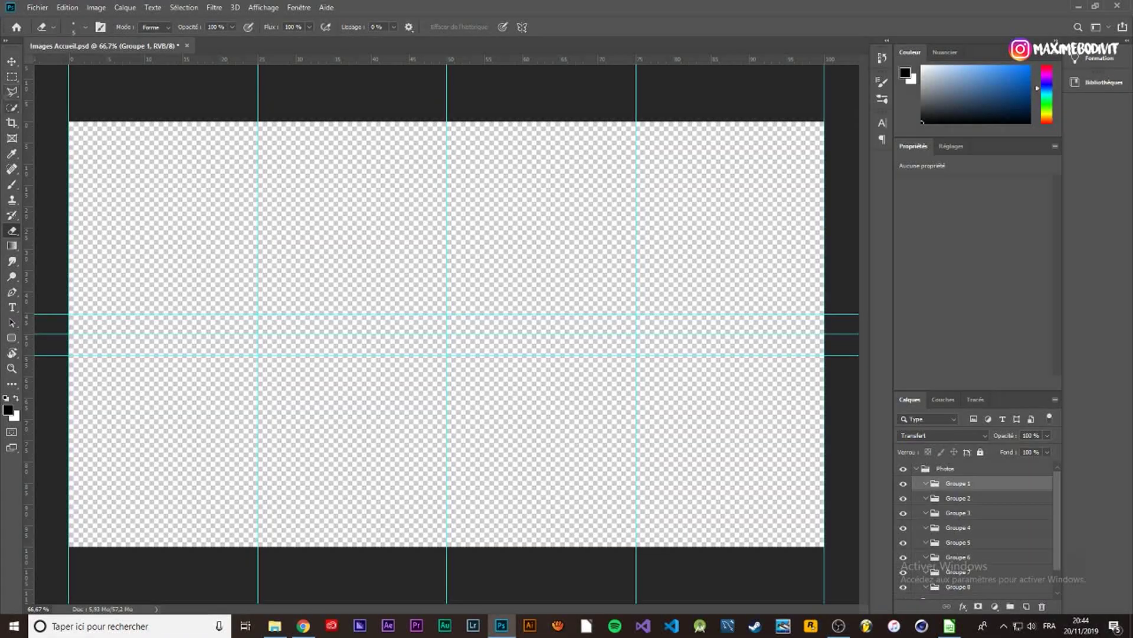
{"action": "left_click", "coordinate": [11, 91]}
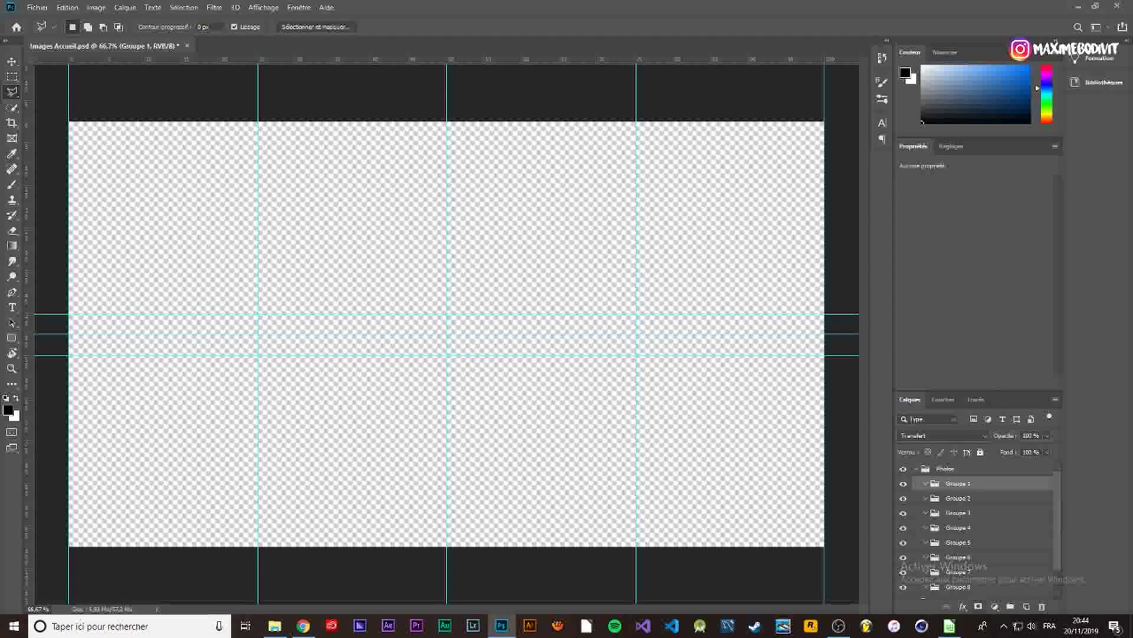
Step: Add white layer masks to Groupe 1 through Groupe 4
{"action": "left_click", "coordinate": [978, 606]}
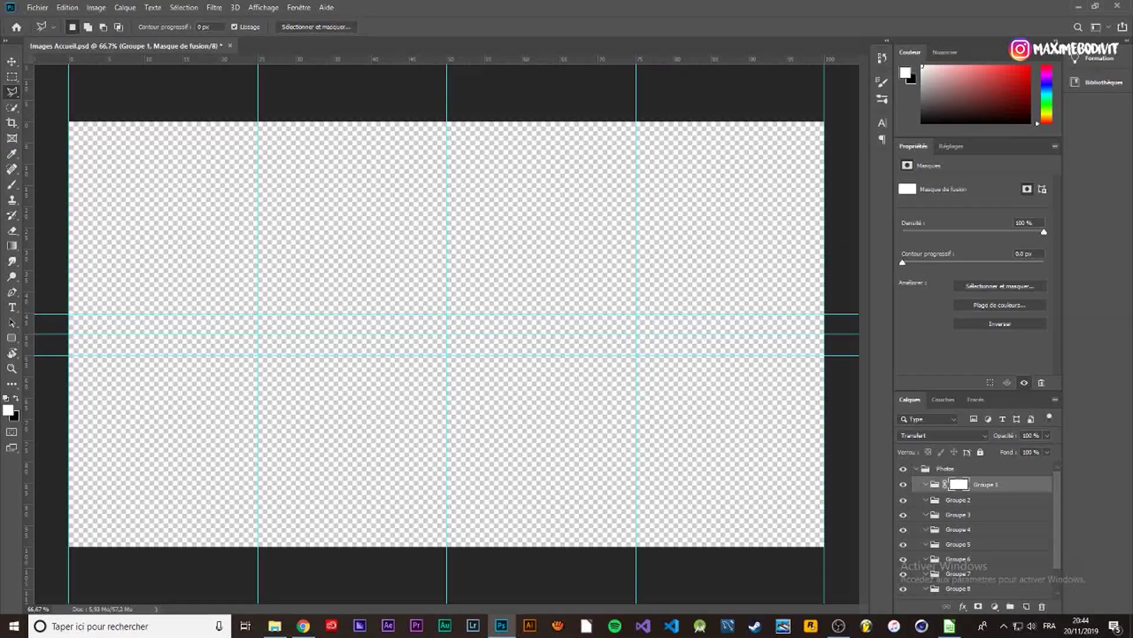
{"action": "left_click", "coordinate": [968, 500]}
{"action": "left_click", "coordinate": [958, 516]}
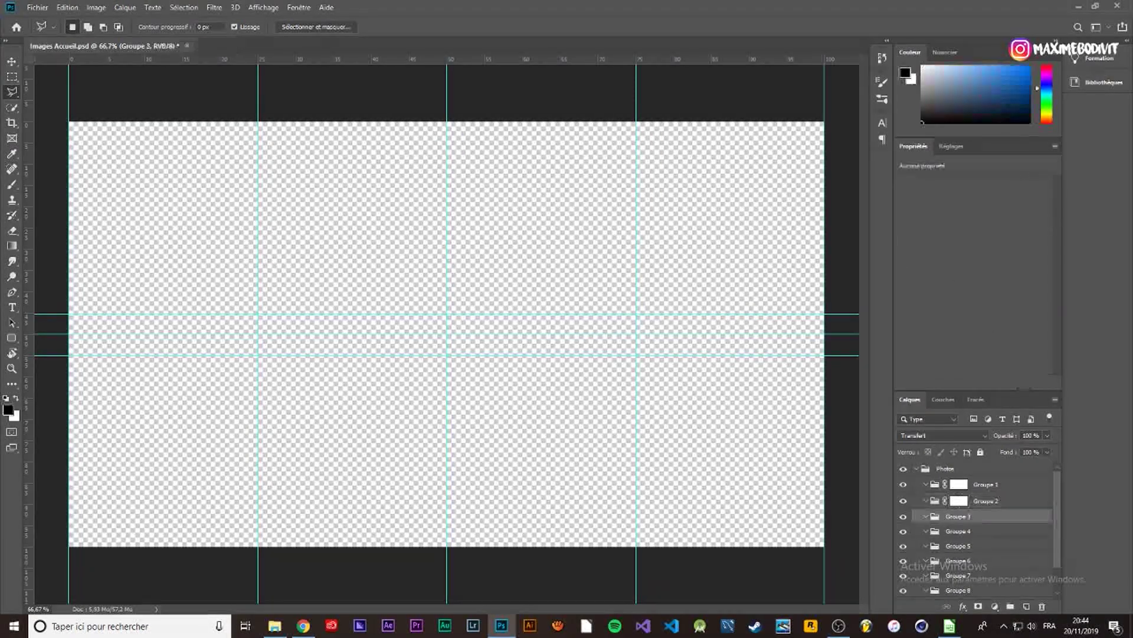
{"action": "left_click", "coordinate": [978, 606]}
{"action": "key", "text": "alt+bracketleft"}
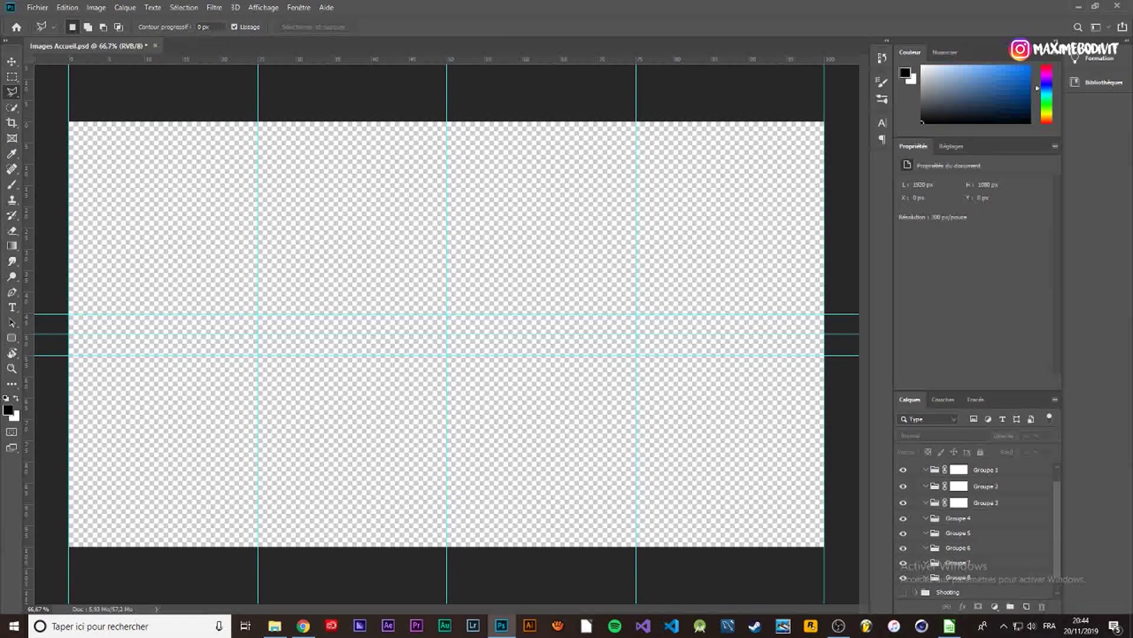
{"action": "left_click", "coordinate": [978, 606]}
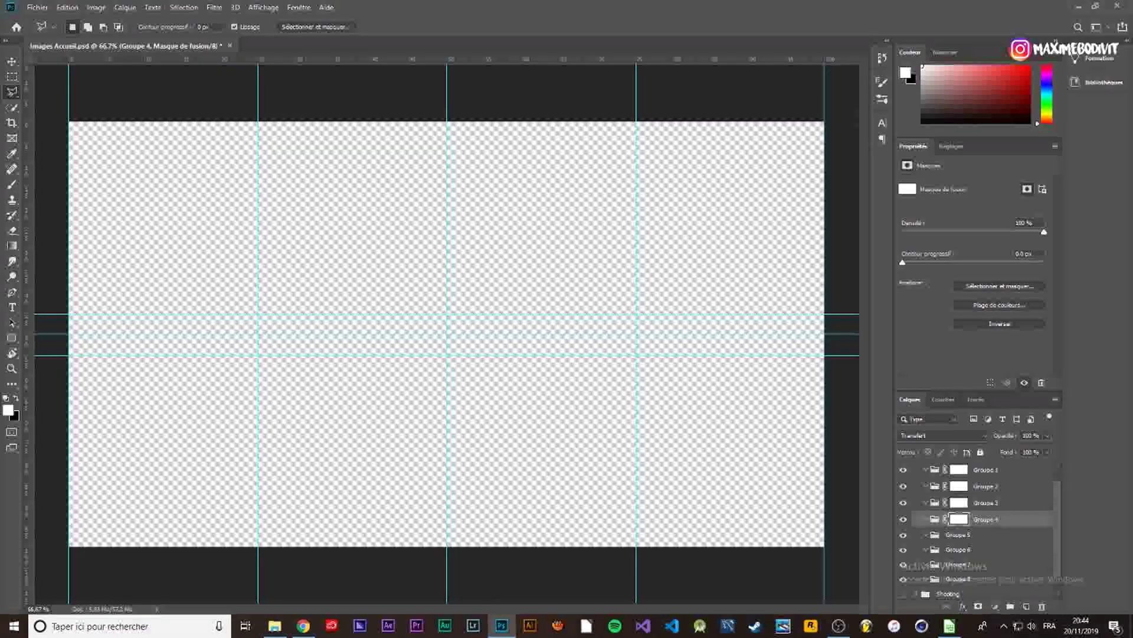
Step: Add layer masks to Groupe 8, 7, 6 and 5, then begin an outline at the left guide
{"action": "left_click", "coordinate": [968, 578]}
{"action": "left_click", "coordinate": [978, 606]}
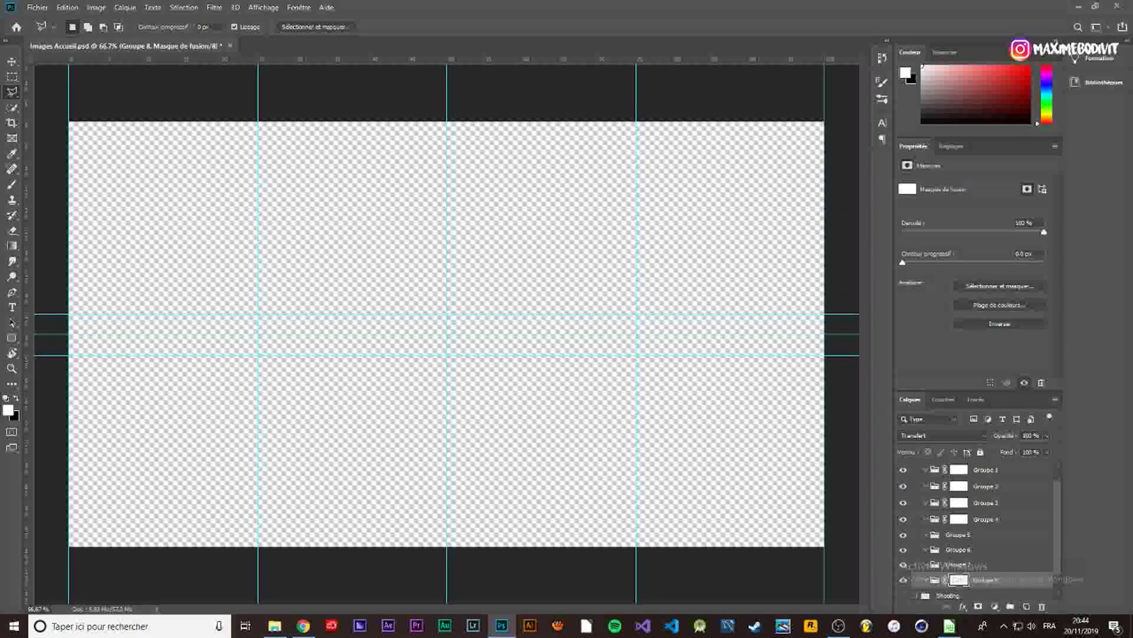
{"action": "left_click", "coordinate": [968, 565]}
{"action": "left_click", "coordinate": [978, 606]}
{"action": "left_click", "coordinate": [974, 549]}
{"action": "left_click", "coordinate": [978, 606]}
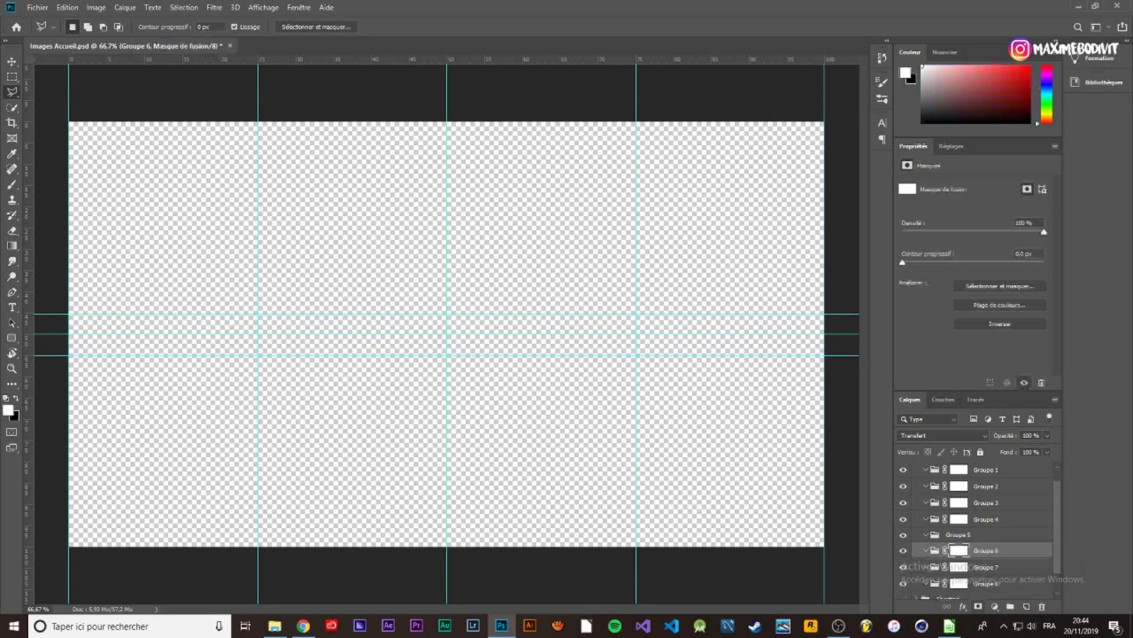
{"action": "left_click", "coordinate": [968, 534]}
{"action": "left_click", "coordinate": [979, 606]}
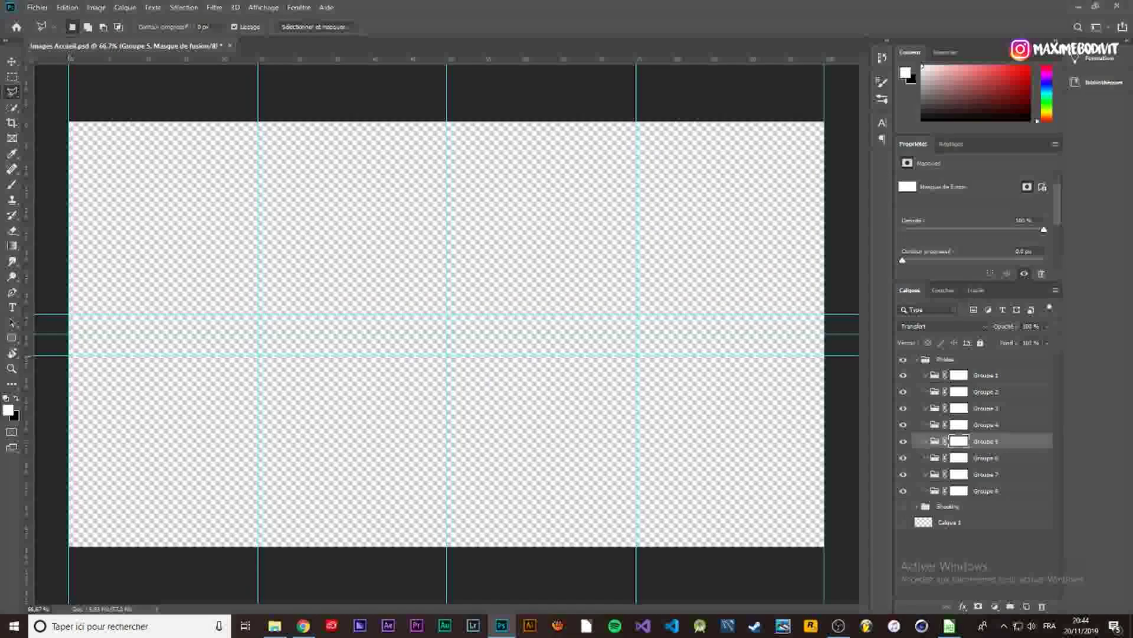
{"action": "left_click", "coordinate": [70, 355]}
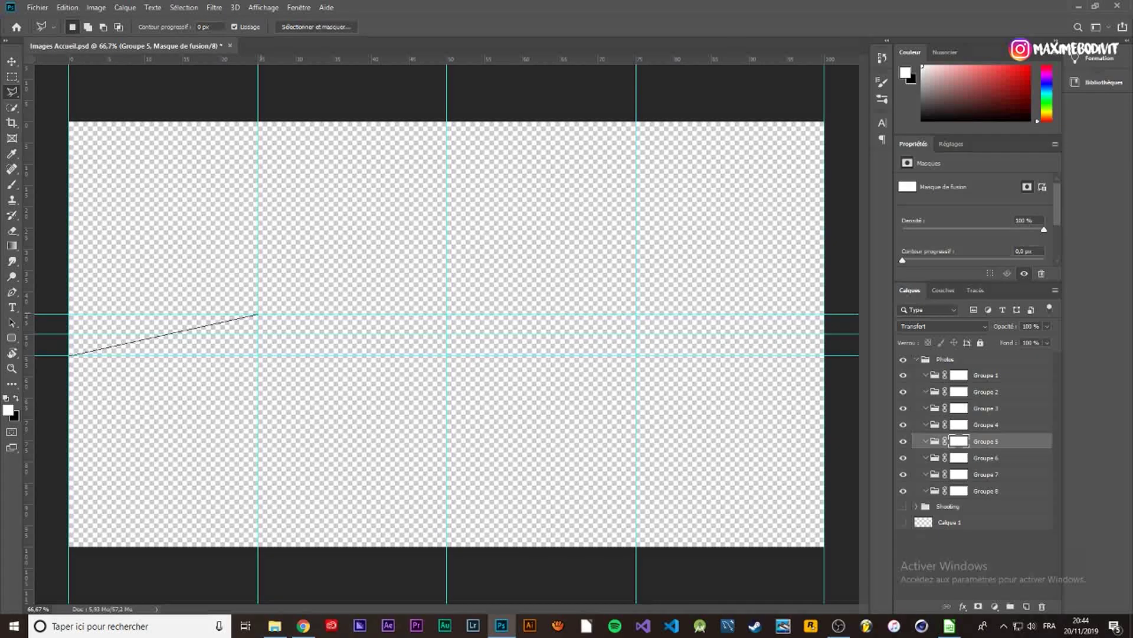
Step: Mask Groupe 1 to the angled top-left panel and deselect
{"action": "left_click", "coordinate": [258, 103]}
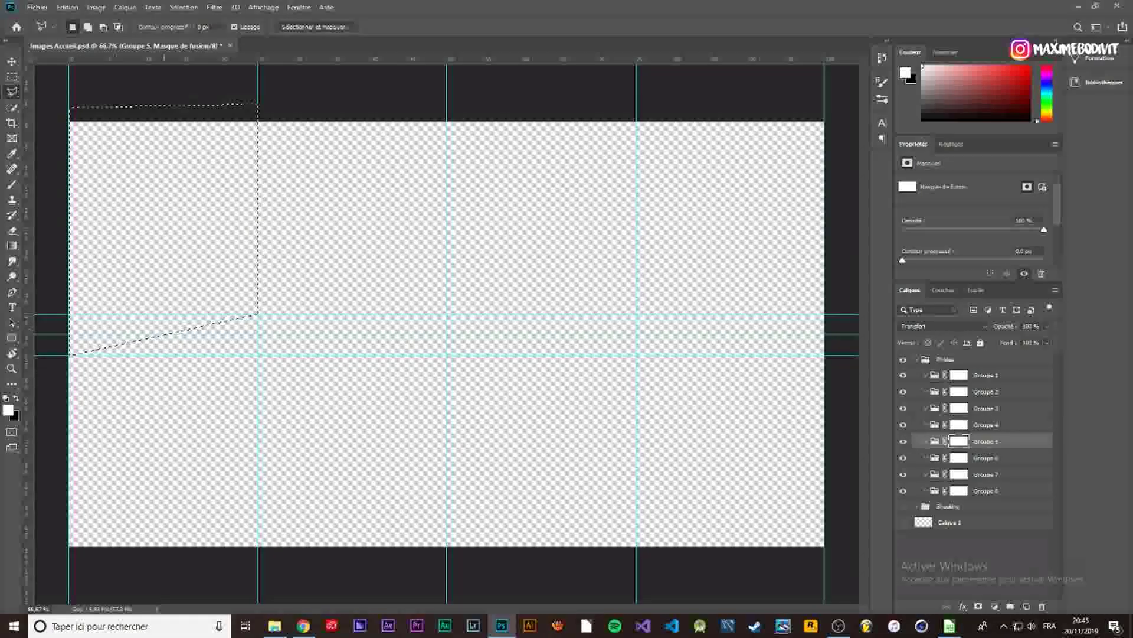
{"action": "double_click", "coordinate": [69, 107]}
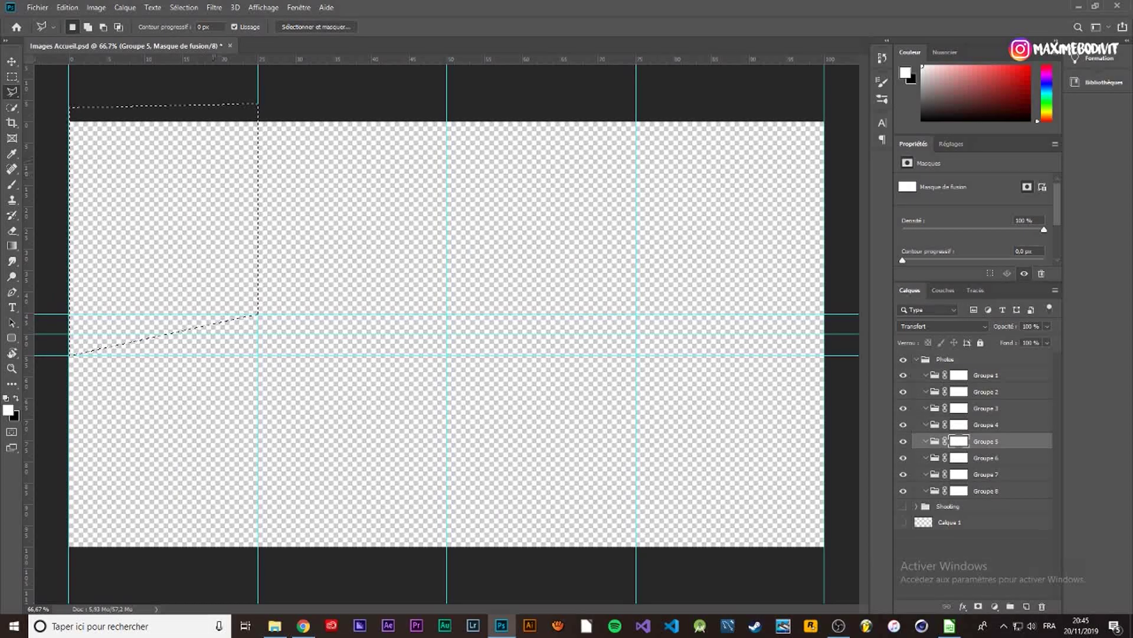
{"action": "left_click", "coordinate": [959, 375]}
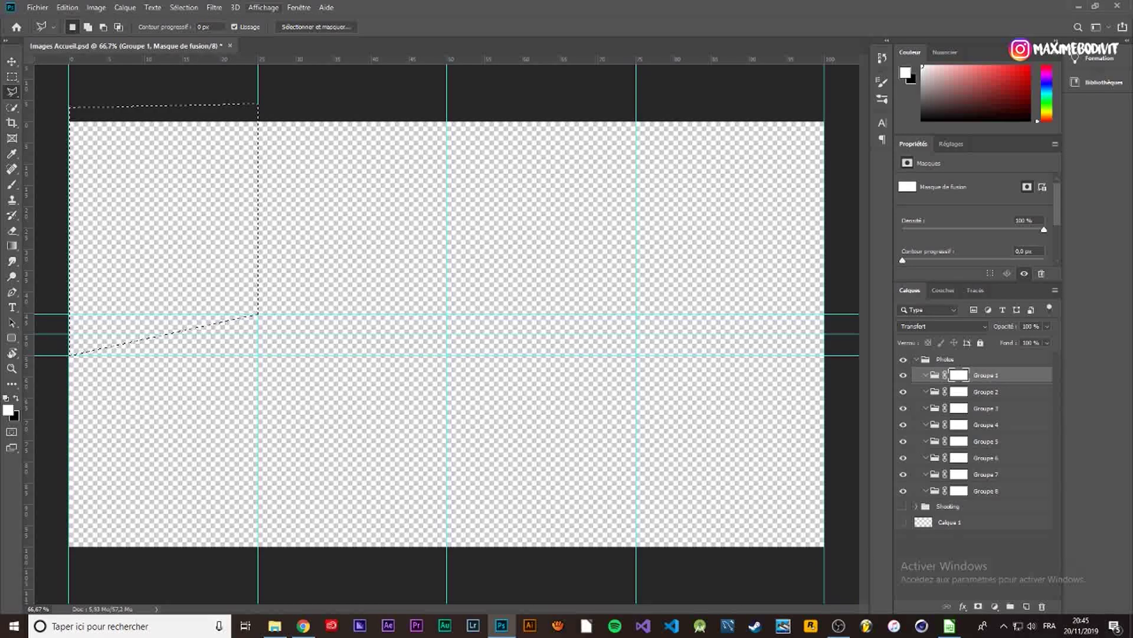
{"action": "left_click", "coordinate": [183, 7]}
{"action": "left_click", "coordinate": [295, 57]}
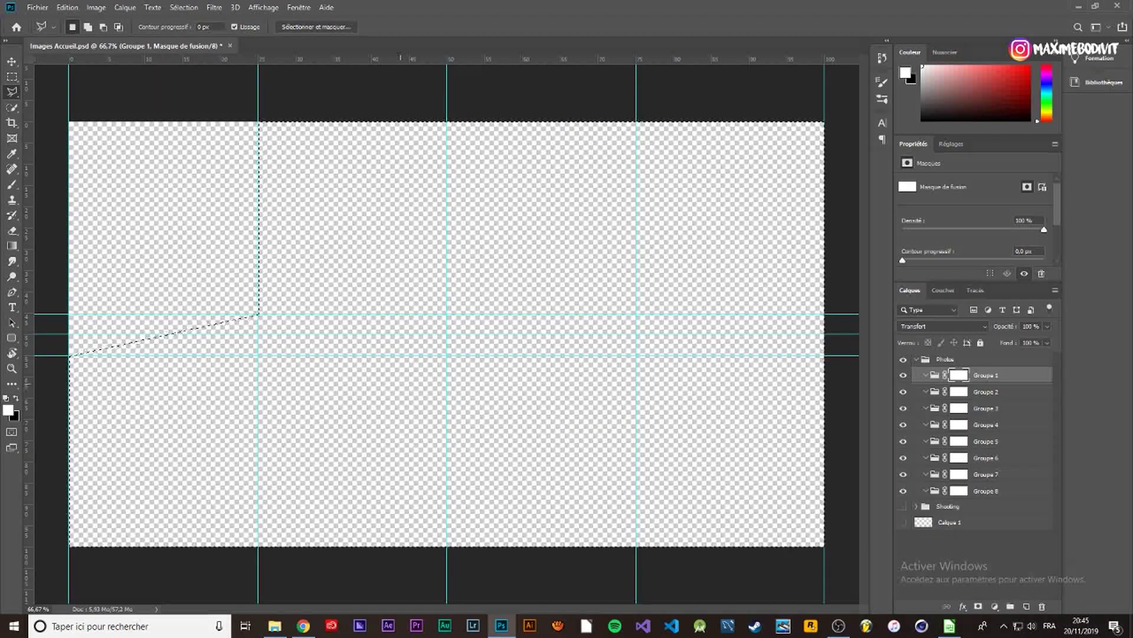
{"action": "key", "text": "Delete"}
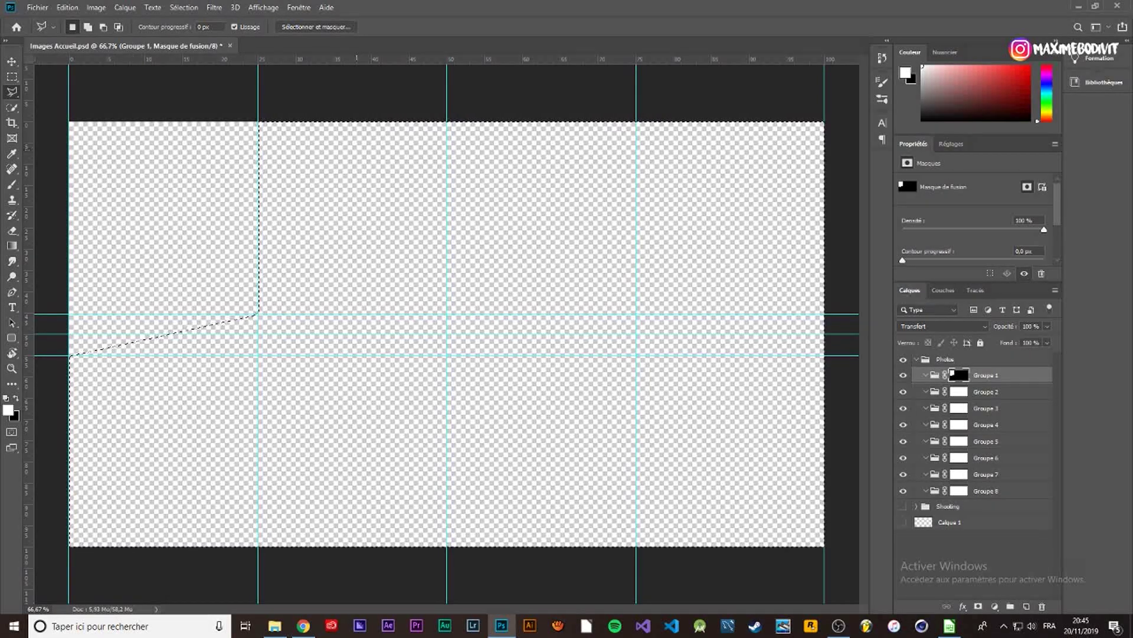
{"action": "key", "text": "ctrl+d"}
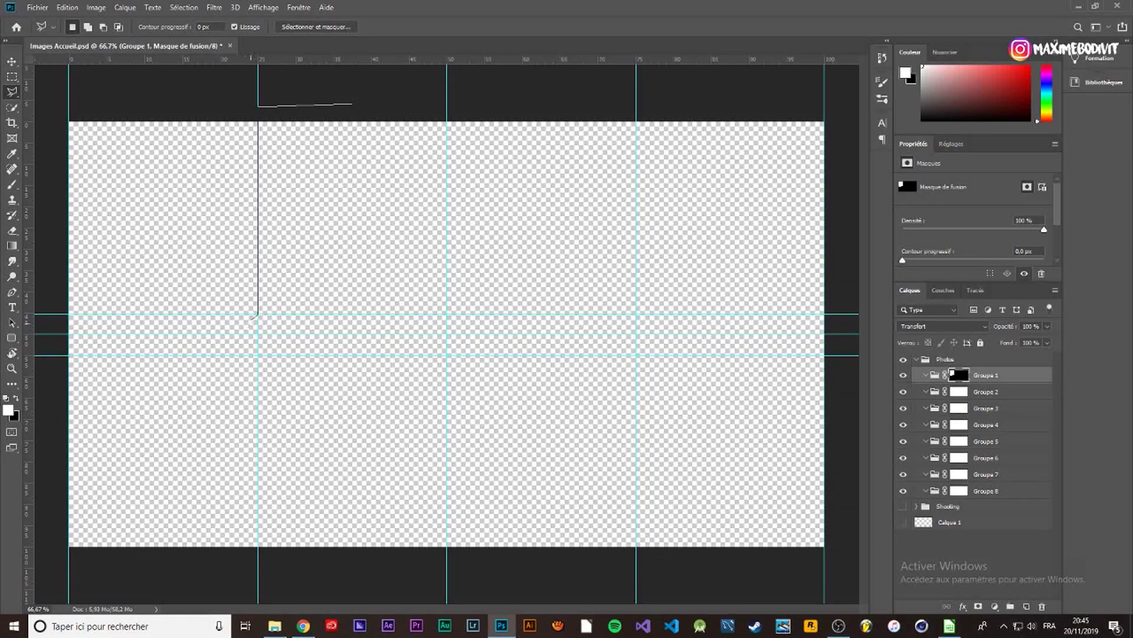
Step: Mask Groupe 2 to the second top panel by hiding everything outside it
{"action": "left_click", "coordinate": [258, 314]}
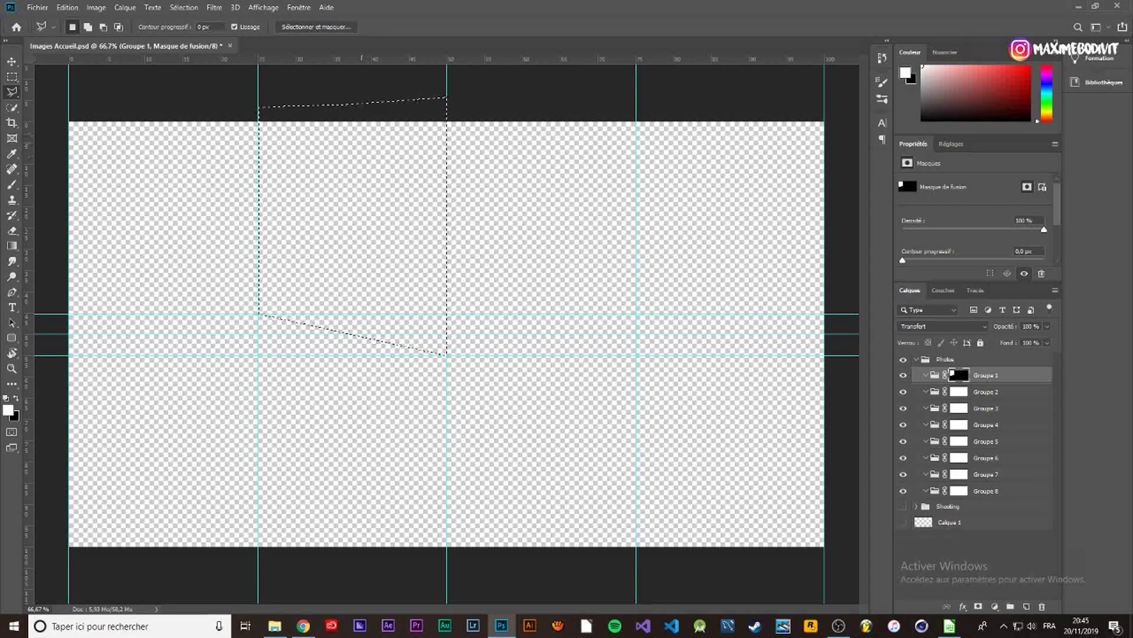
{"action": "key", "text": "alt+bracketleft"}
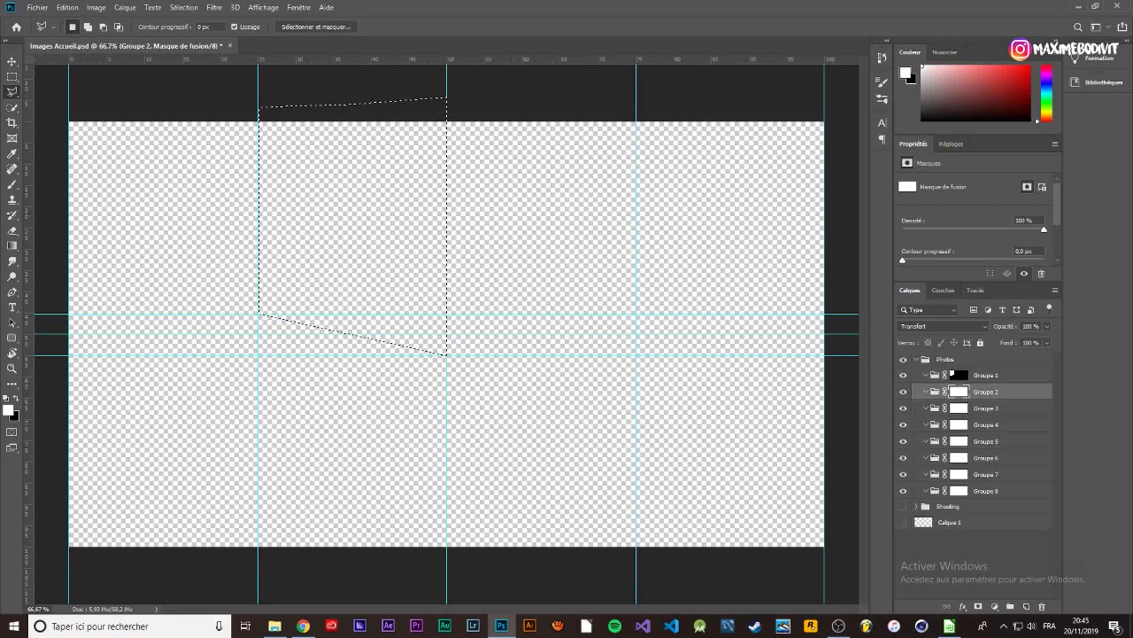
{"action": "left_click", "coordinate": [184, 7]}
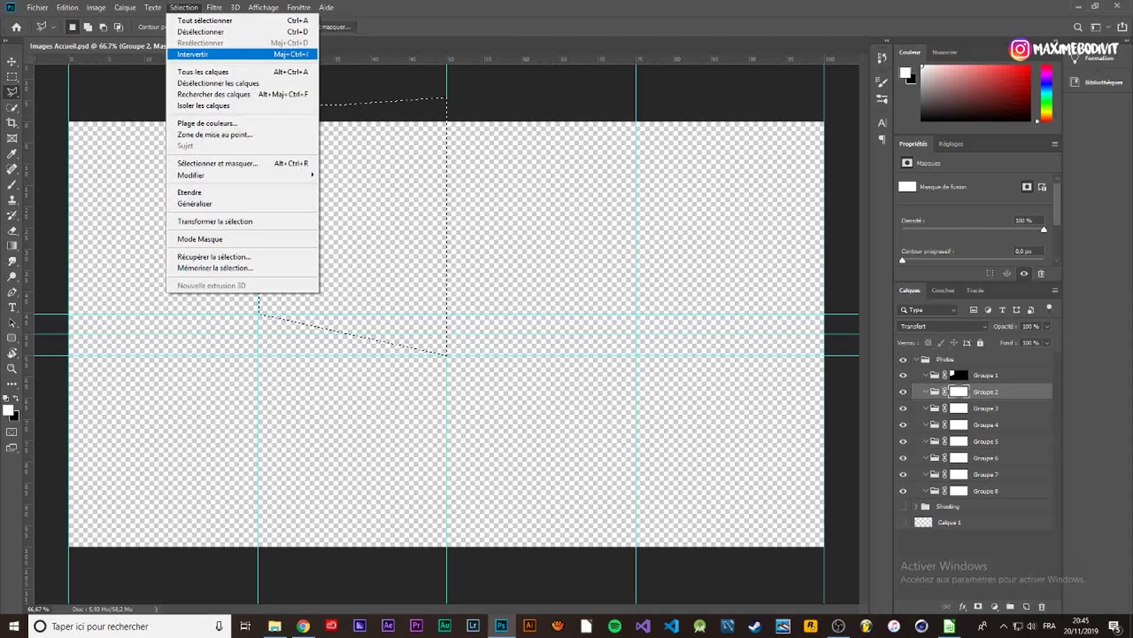
{"action": "left_click", "coordinate": [186, 53]}
{"action": "key", "text": "Delete"}
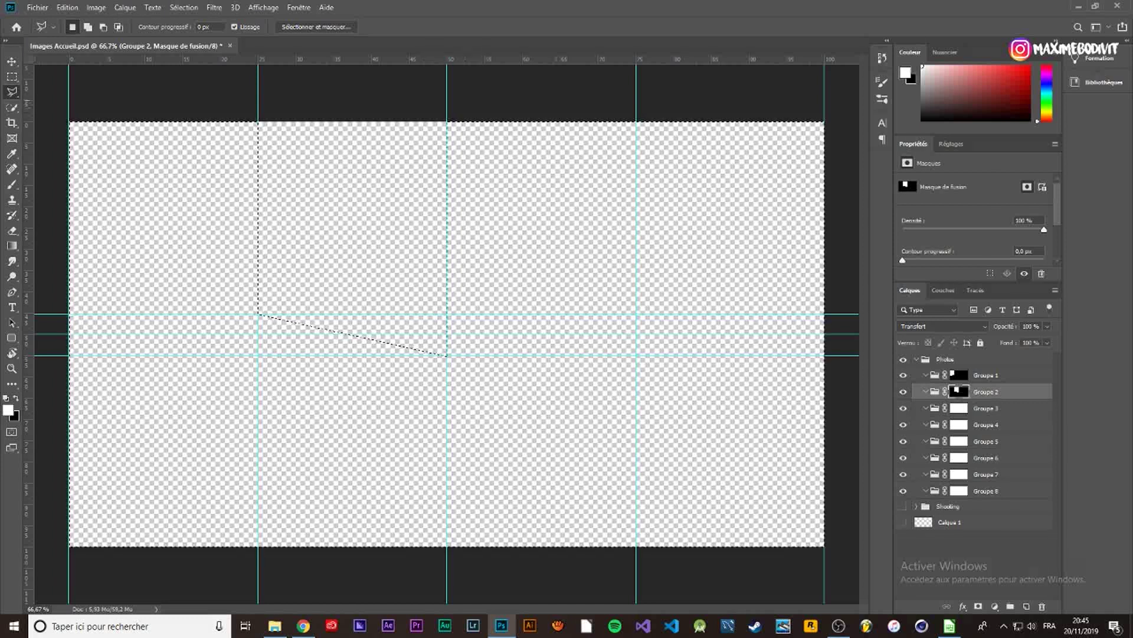
Step: Outline the third top panel and mask Groupe 3 to it, then deselect
{"action": "left_click", "coordinate": [413, 93]}
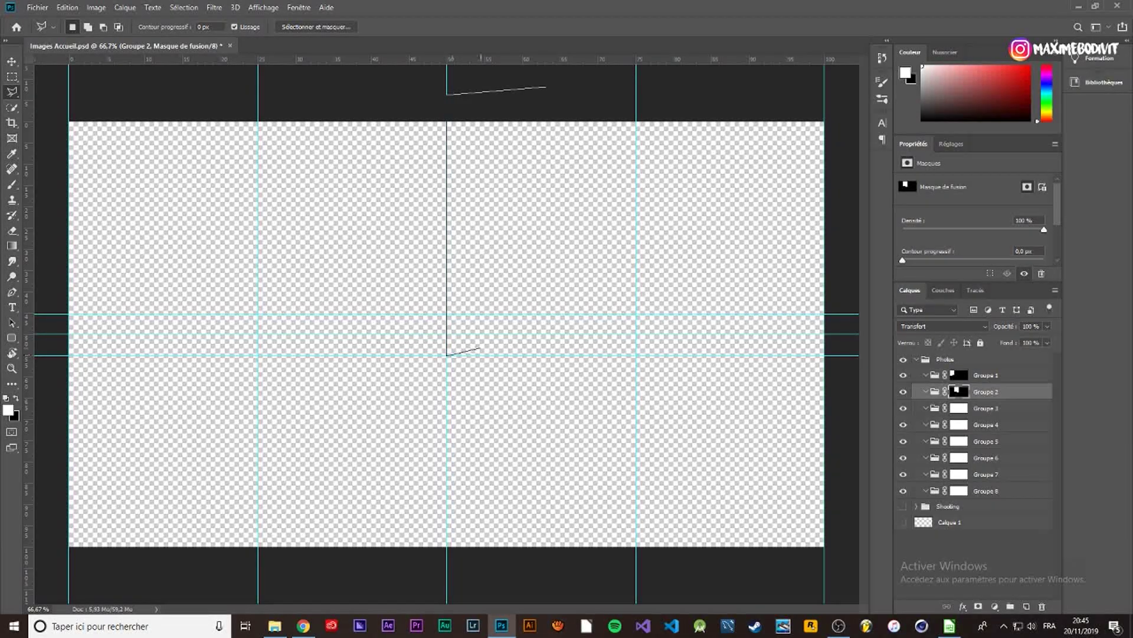
{"action": "left_click", "coordinate": [635, 315]}
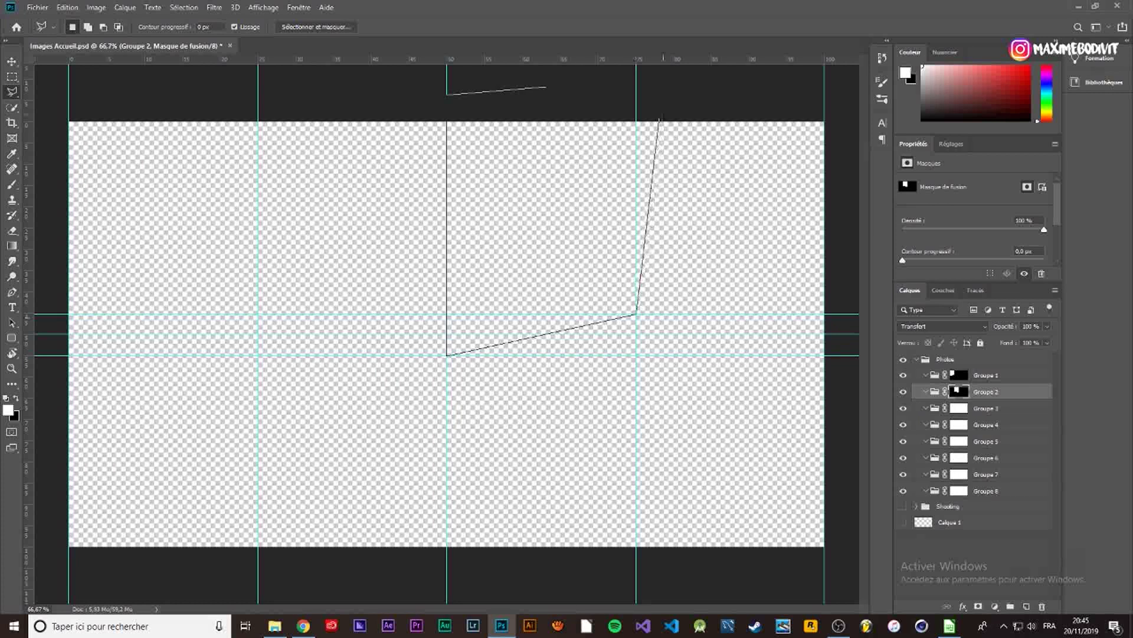
{"action": "left_click", "coordinate": [636, 86]}
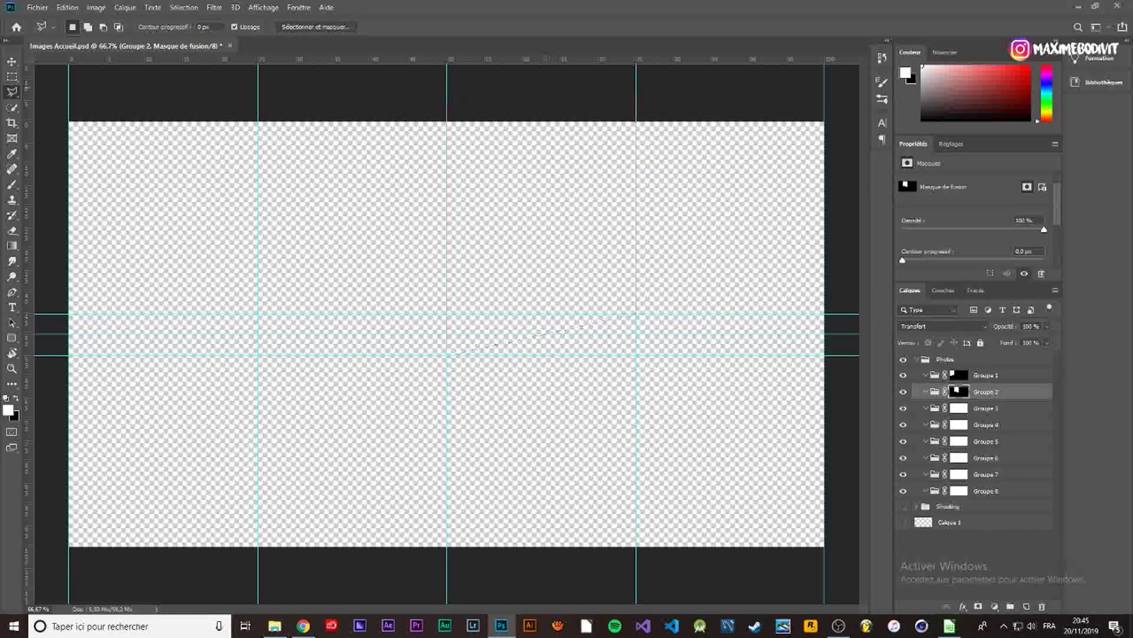
{"action": "key", "text": "alt+bracketleft"}
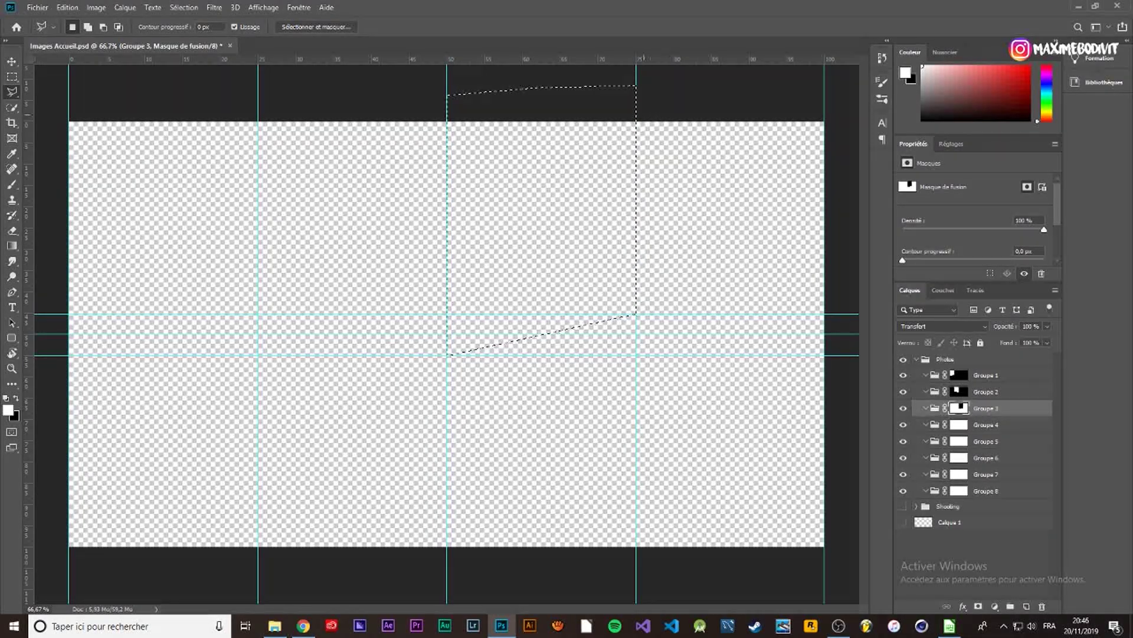
{"action": "left_click", "coordinate": [183, 7]}
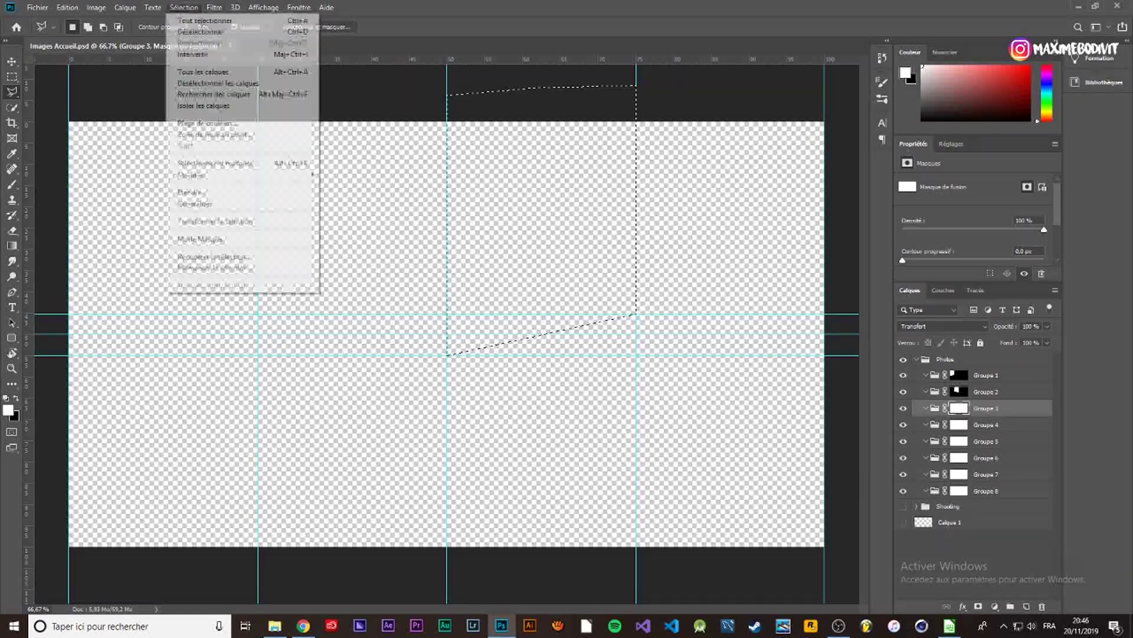
{"action": "left_click", "coordinate": [194, 48]}
{"action": "key", "text": "Delete"}
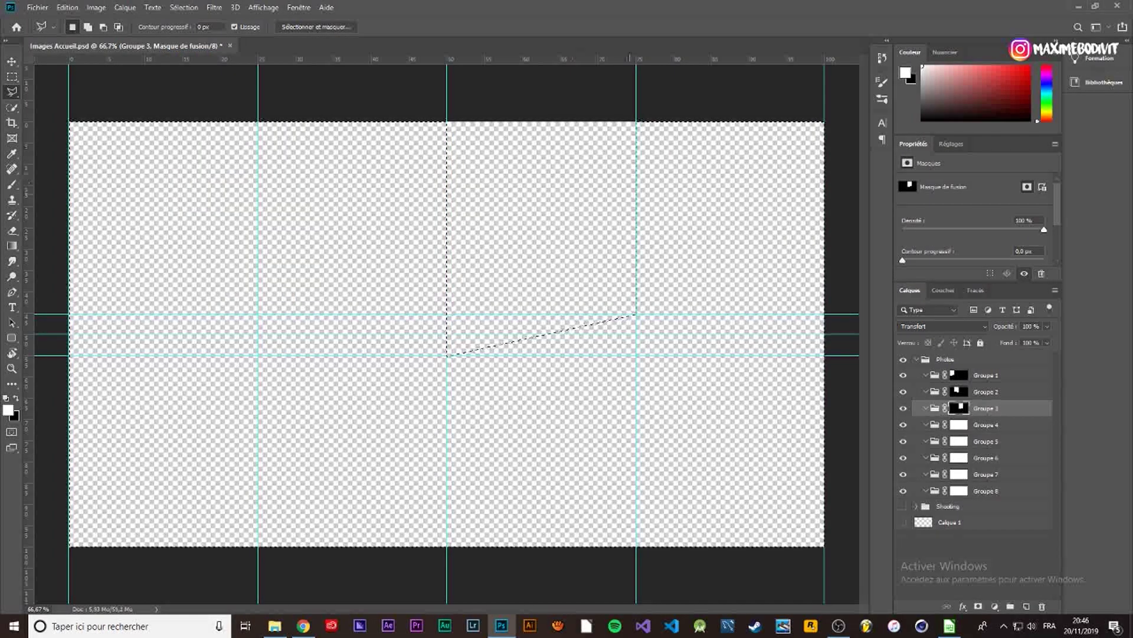
{"action": "key", "text": "ctrl+d"}
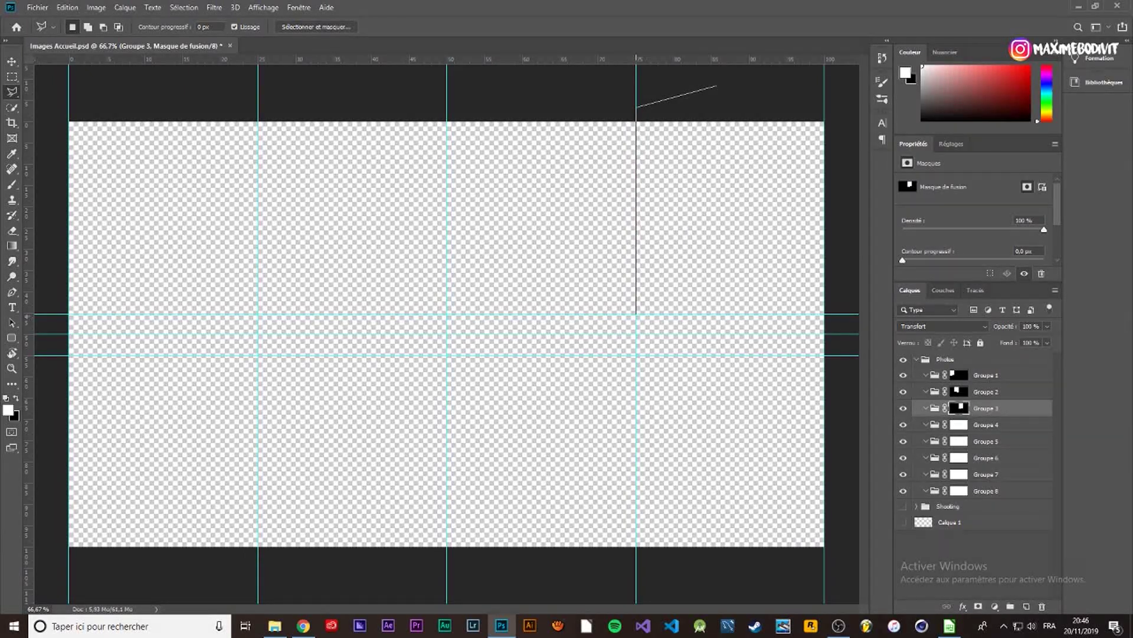
Step: Mask Groupe 4 to the fourth top panel with its slanted bottom edge
{"action": "left_click", "coordinate": [824, 355]}
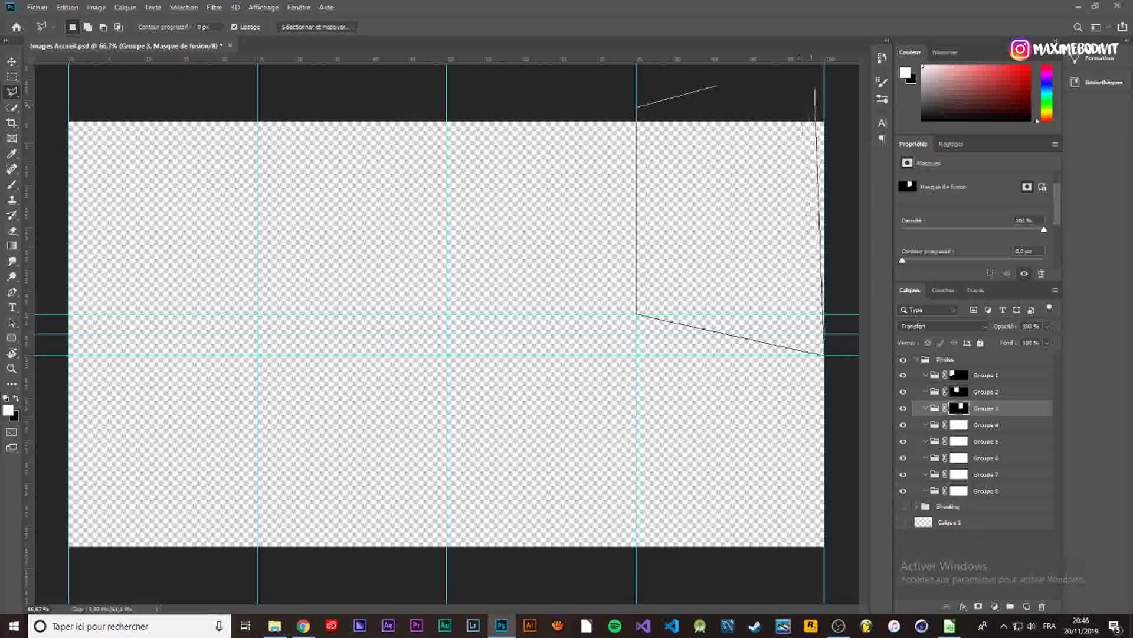
{"action": "left_click", "coordinate": [636, 313]}
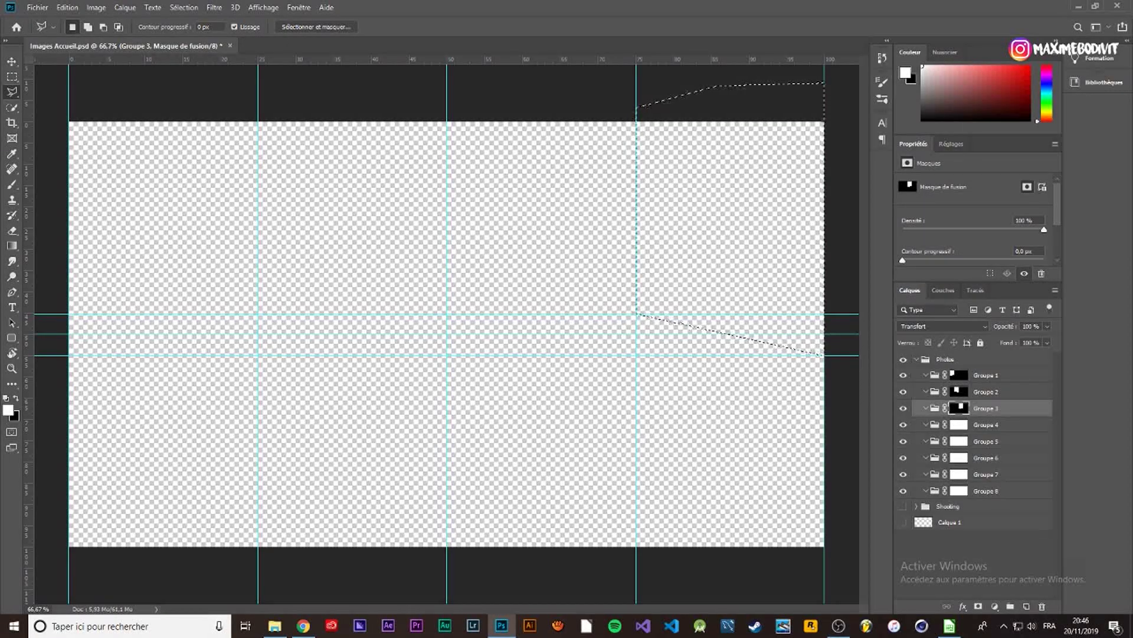
{"action": "left_click", "coordinate": [959, 424]}
{"action": "left_click", "coordinate": [184, 8]}
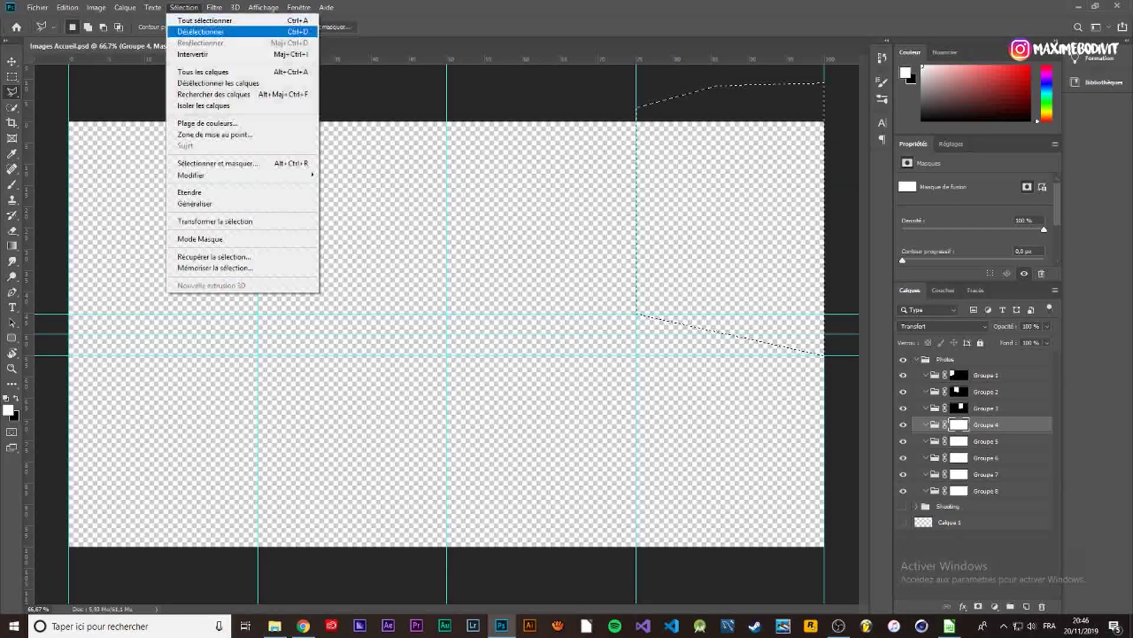
{"action": "left_click", "coordinate": [192, 54]}
{"action": "key", "text": "Delete"}
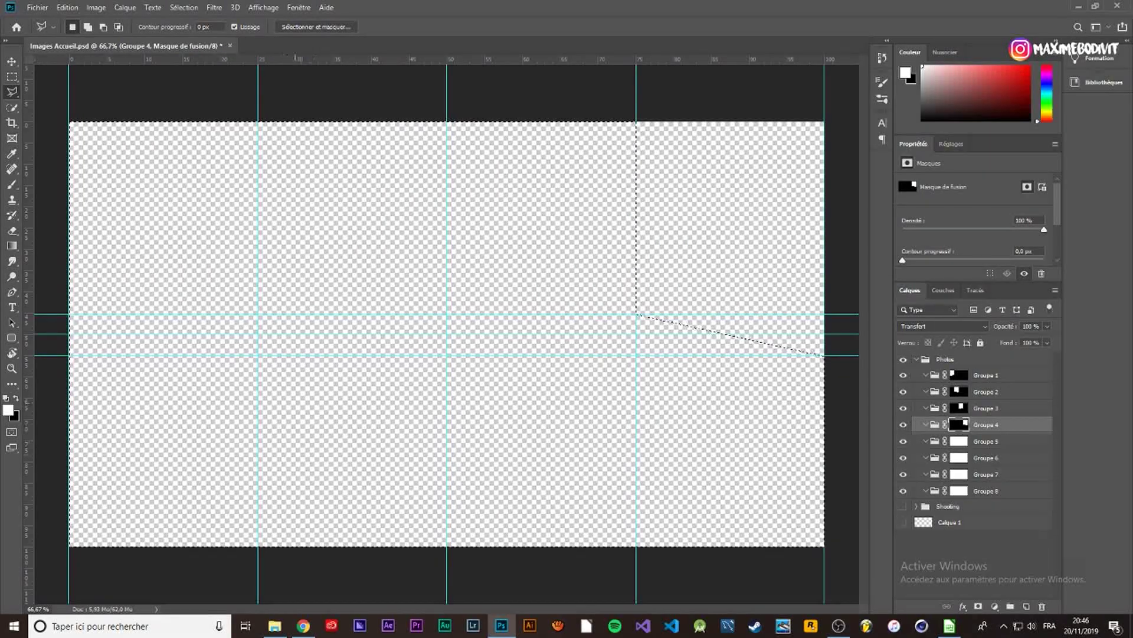
Step: Outline the lower-left panel and mask Groupe 5 to it
{"action": "left_click", "coordinate": [959, 441]}
{"action": "left_click", "coordinate": [824, 546]}
{"action": "left_click", "coordinate": [68, 371]}
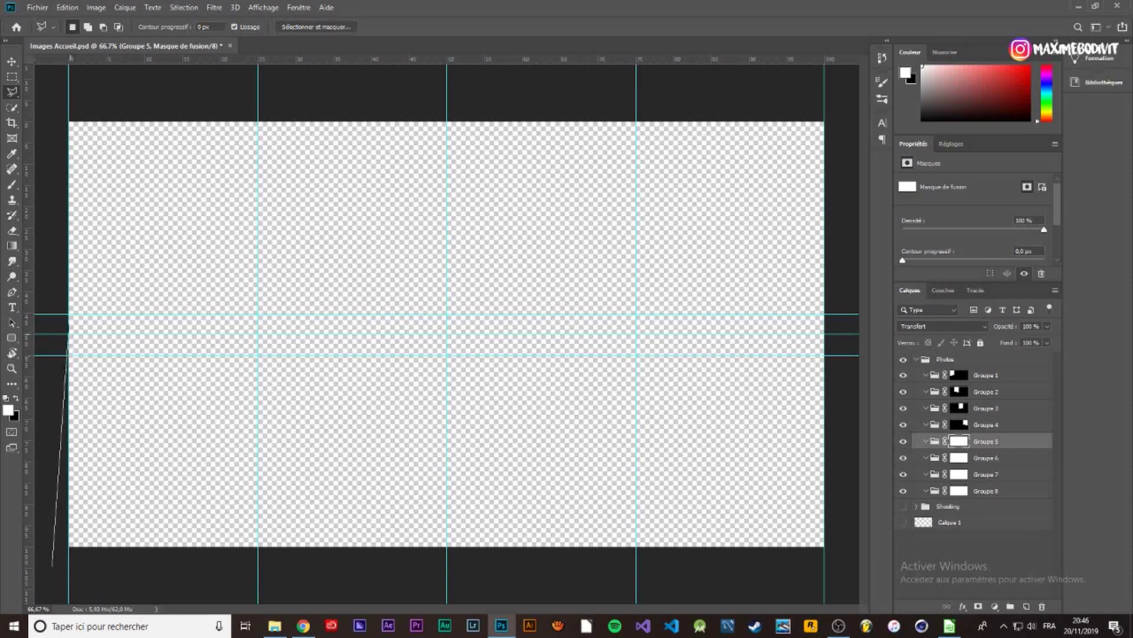
{"action": "left_click", "coordinate": [69, 314]}
{"action": "left_click", "coordinate": [258, 314]}
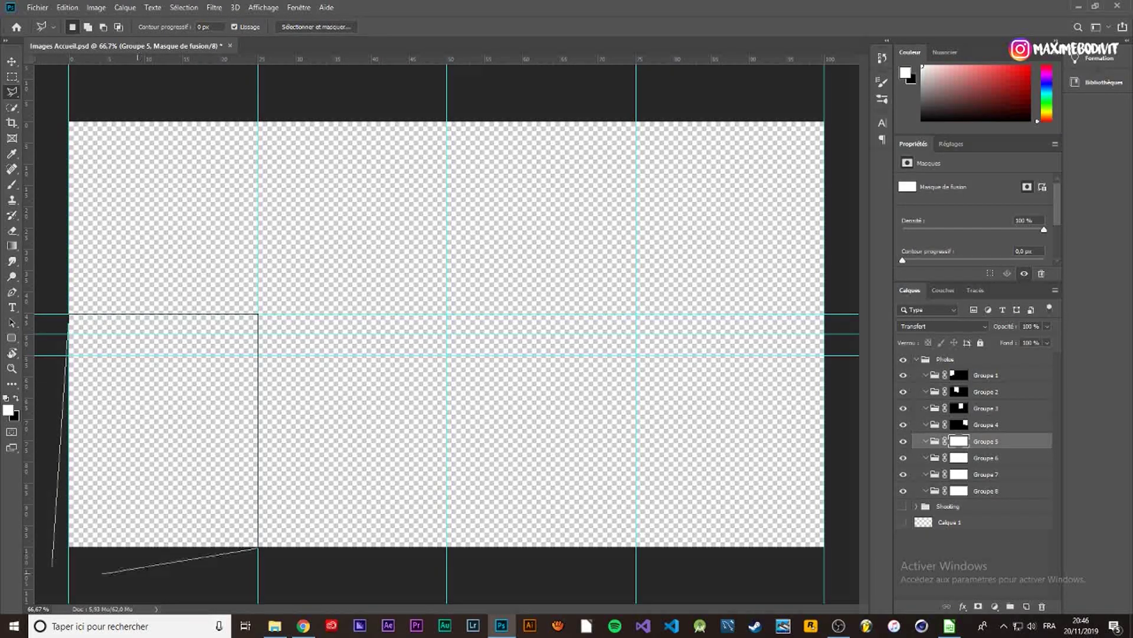
{"action": "left_click", "coordinate": [68, 319]}
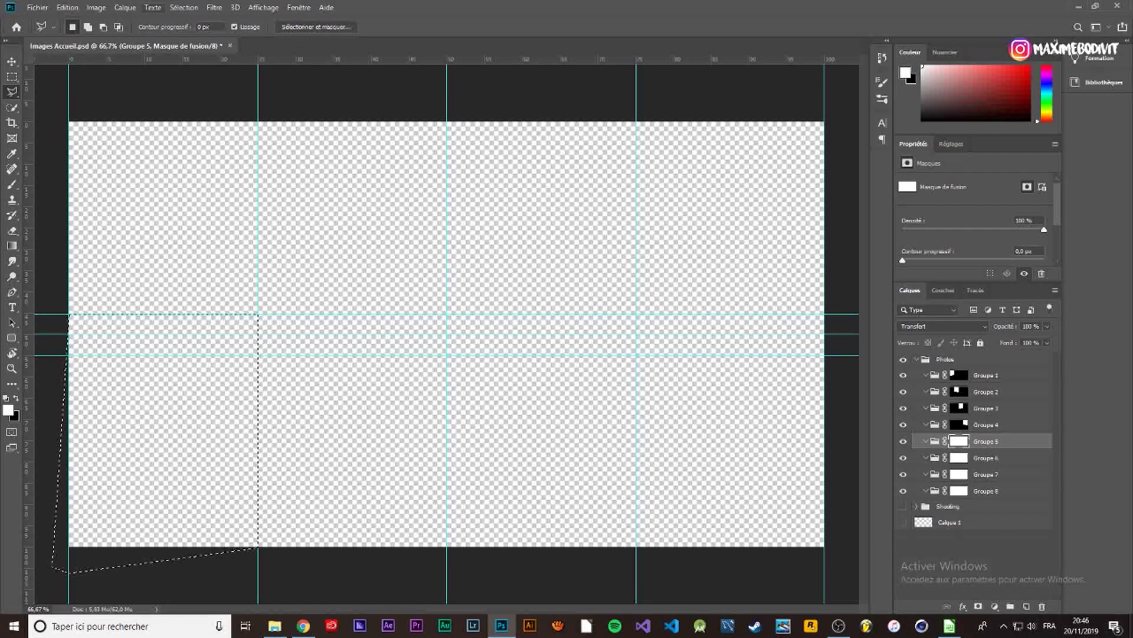
{"action": "left_click", "coordinate": [183, 7]}
{"action": "left_click", "coordinate": [201, 68]}
{"action": "key", "text": "Delete"}
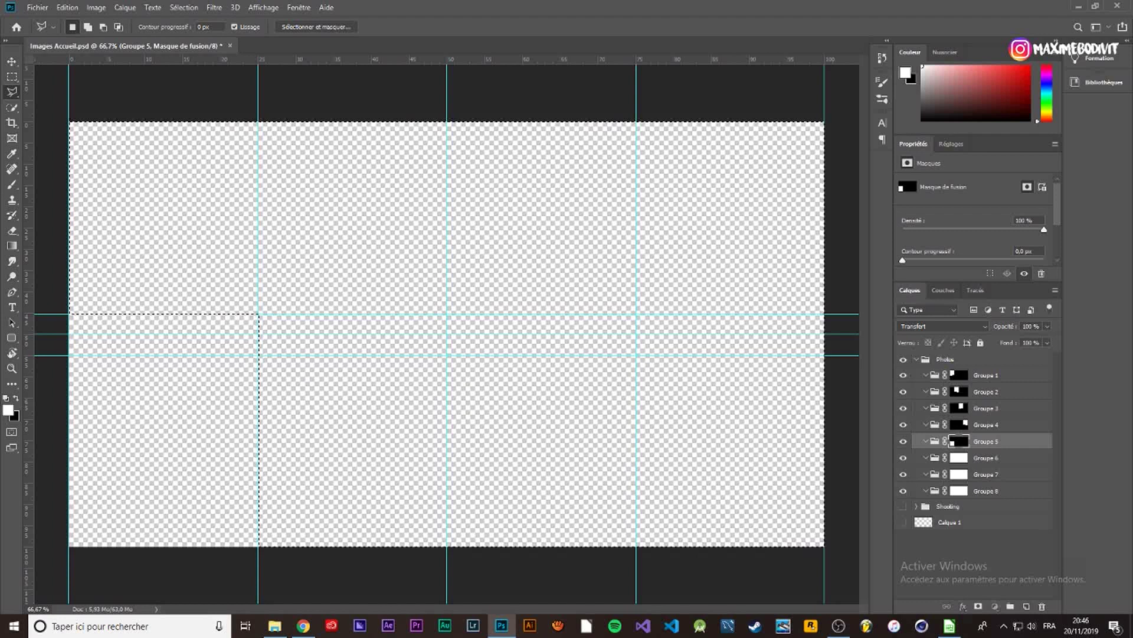
Step: Mask Groupe 6 to the second lower panel
{"action": "key", "text": "alt+bracketleft"}
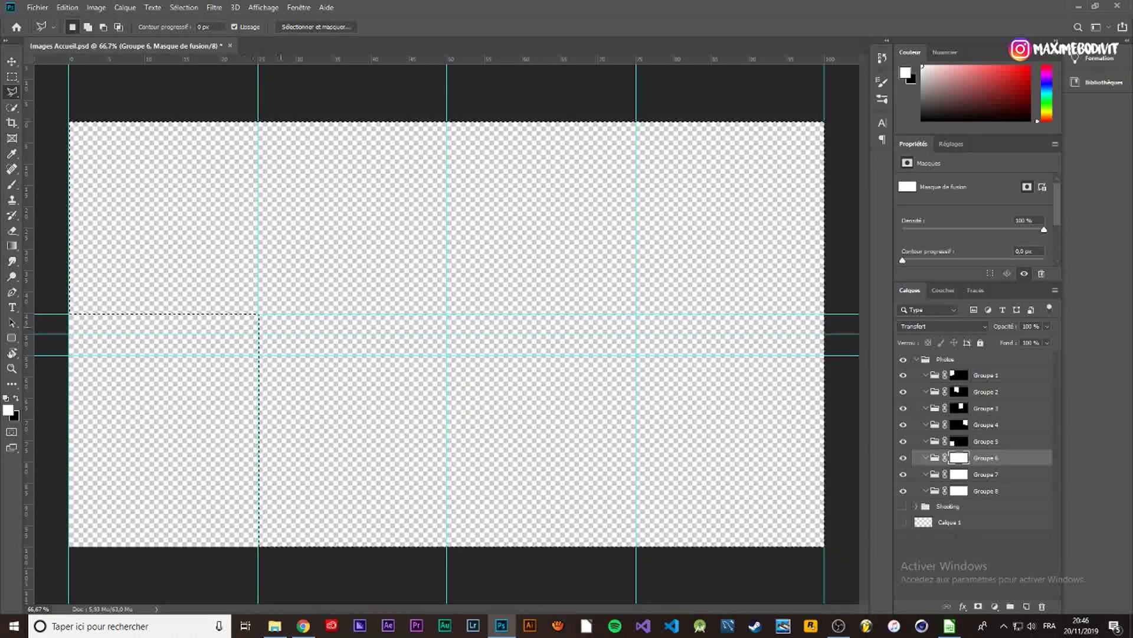
{"action": "key", "text": "ctrl+d"}
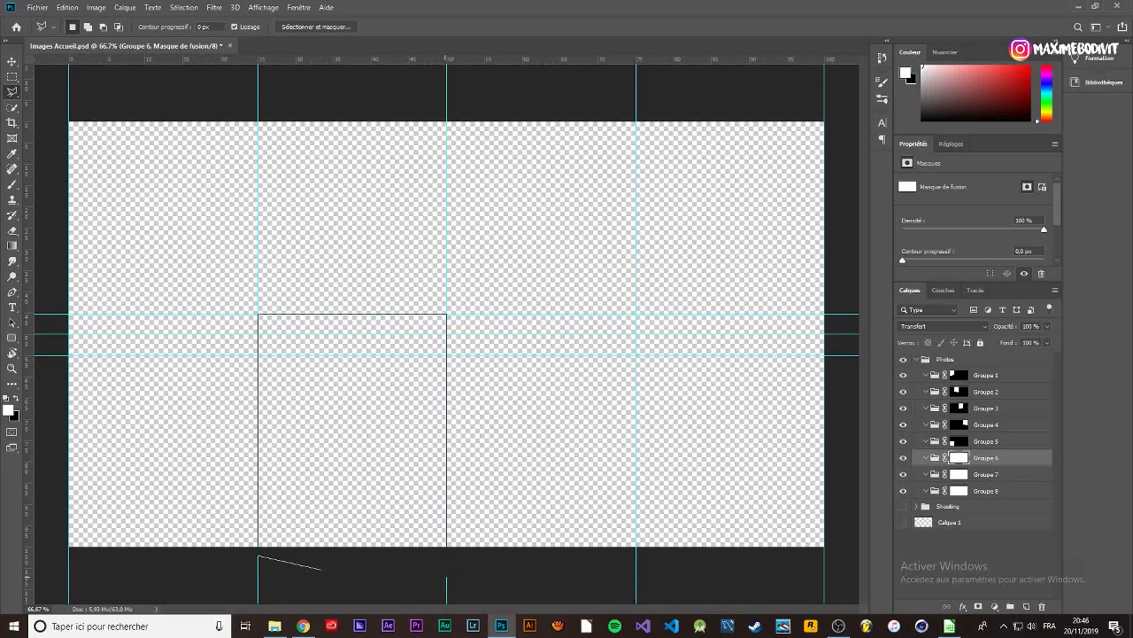
{"action": "left_click", "coordinate": [258, 313]}
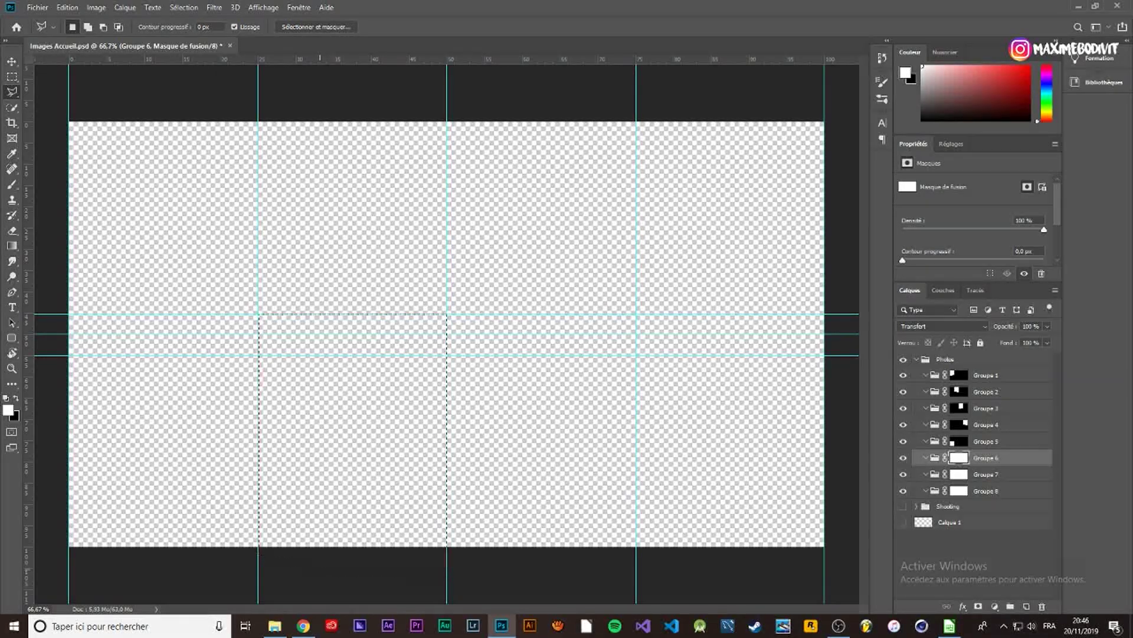
{"action": "left_click", "coordinate": [183, 7]}
{"action": "left_click", "coordinate": [188, 53]}
{"action": "key", "text": "Delete"}
Step: Outline the third lower panel and fill the area outside it black on Groupe 7's mask
{"action": "left_click", "coordinate": [446, 545]}
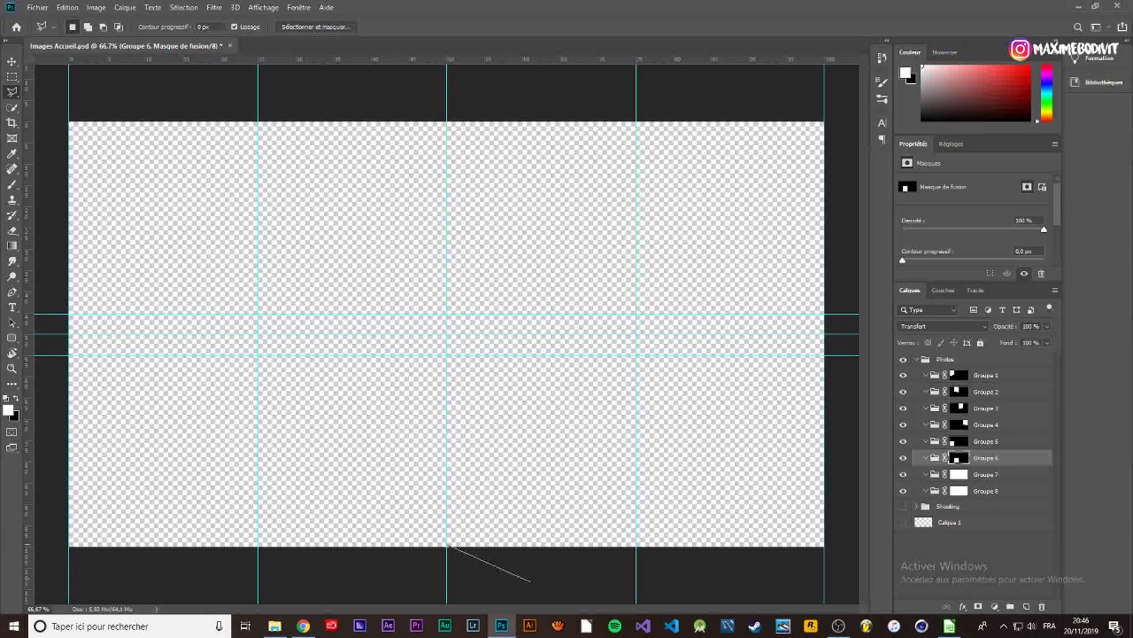
{"action": "left_click", "coordinate": [446, 565]}
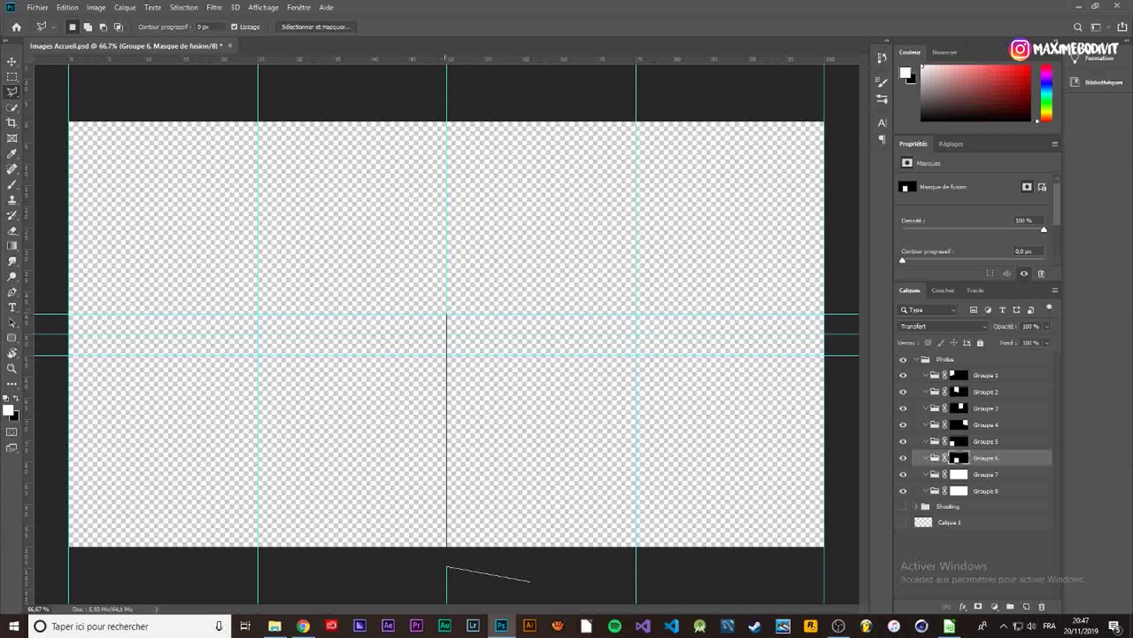
{"action": "left_click", "coordinate": [636, 313]}
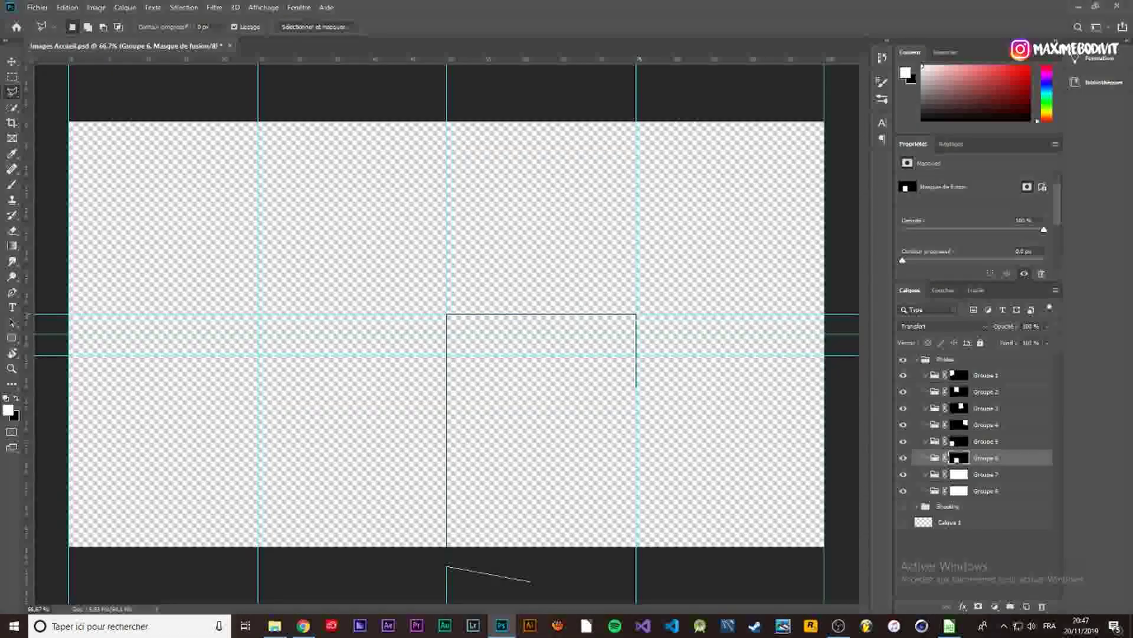
{"action": "left_click", "coordinate": [637, 578]}
{"action": "left_click", "coordinate": [447, 565]}
{"action": "left_click", "coordinate": [974, 543]}
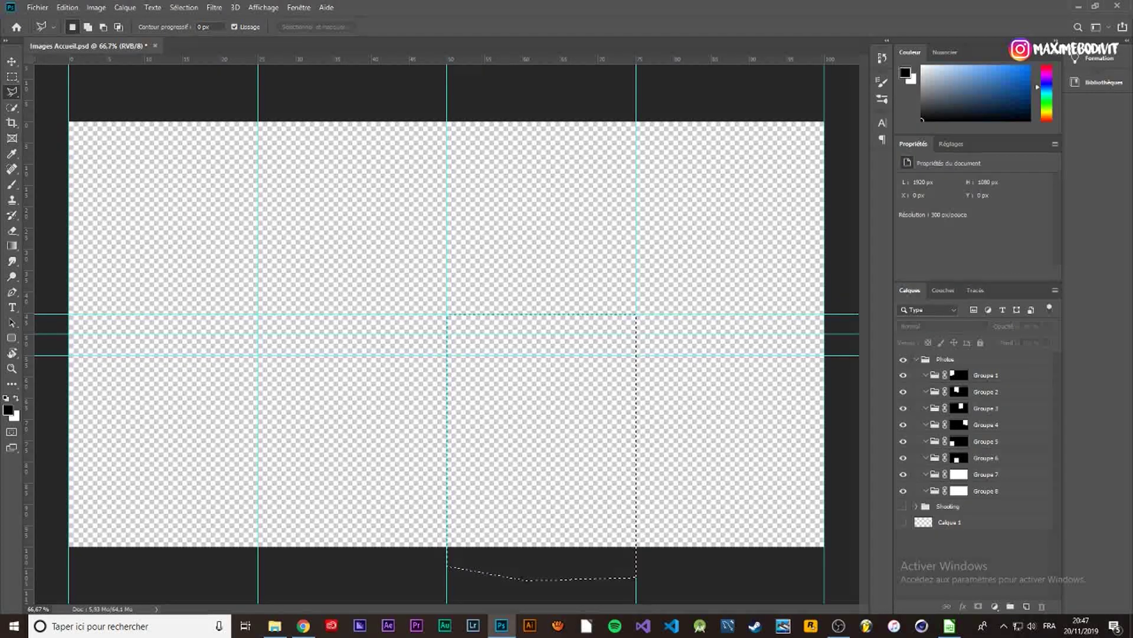
{"action": "left_click", "coordinate": [959, 474]}
{"action": "left_click", "coordinate": [184, 7]}
{"action": "left_click", "coordinate": [195, 54]}
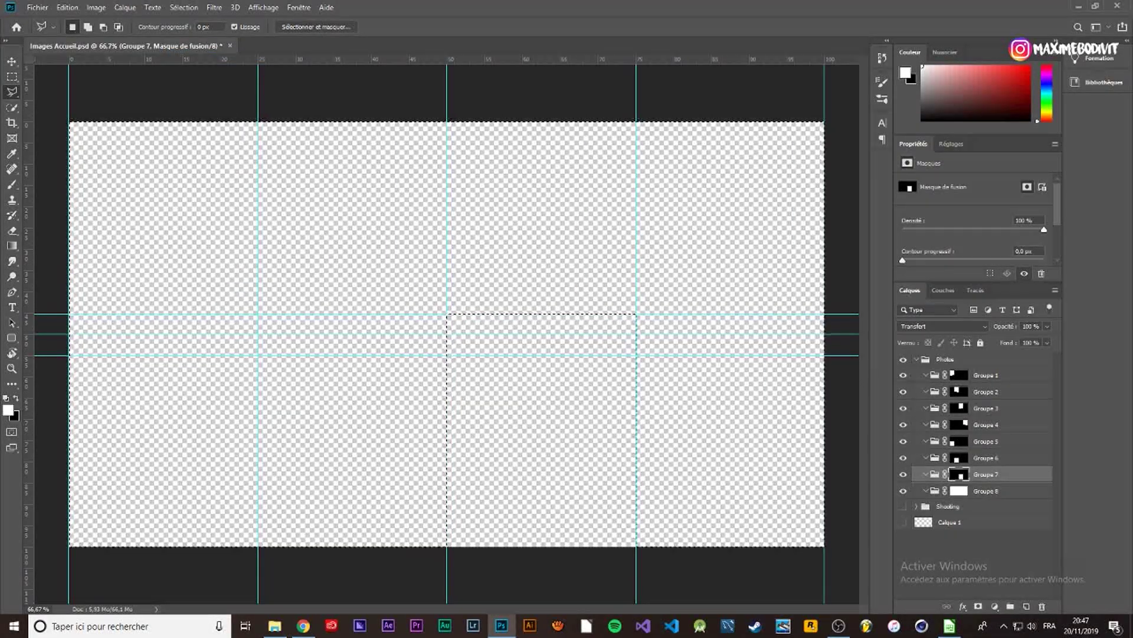
{"action": "key", "text": "ctrl+BackSpace"}
Step: Outline the lower-right panel, mask Groupe 8 to it, and deselect the group
{"action": "left_click", "coordinate": [958, 490]}
{"action": "left_click", "coordinate": [647, 557]}
{"action": "left_click", "coordinate": [636, 573]}
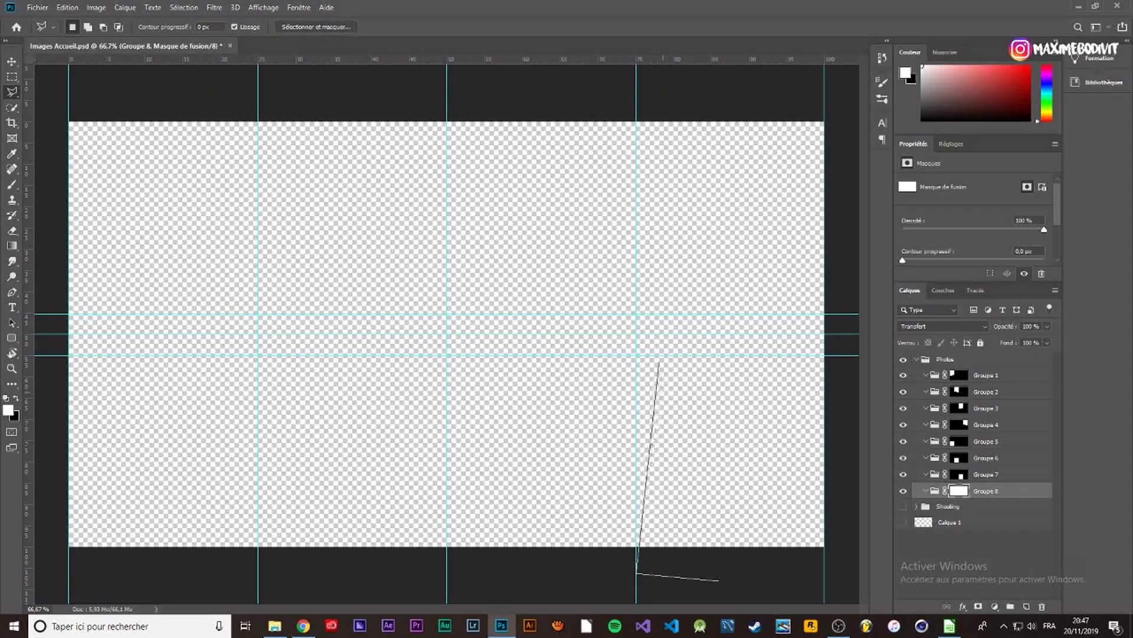
{"action": "left_click", "coordinate": [637, 315]}
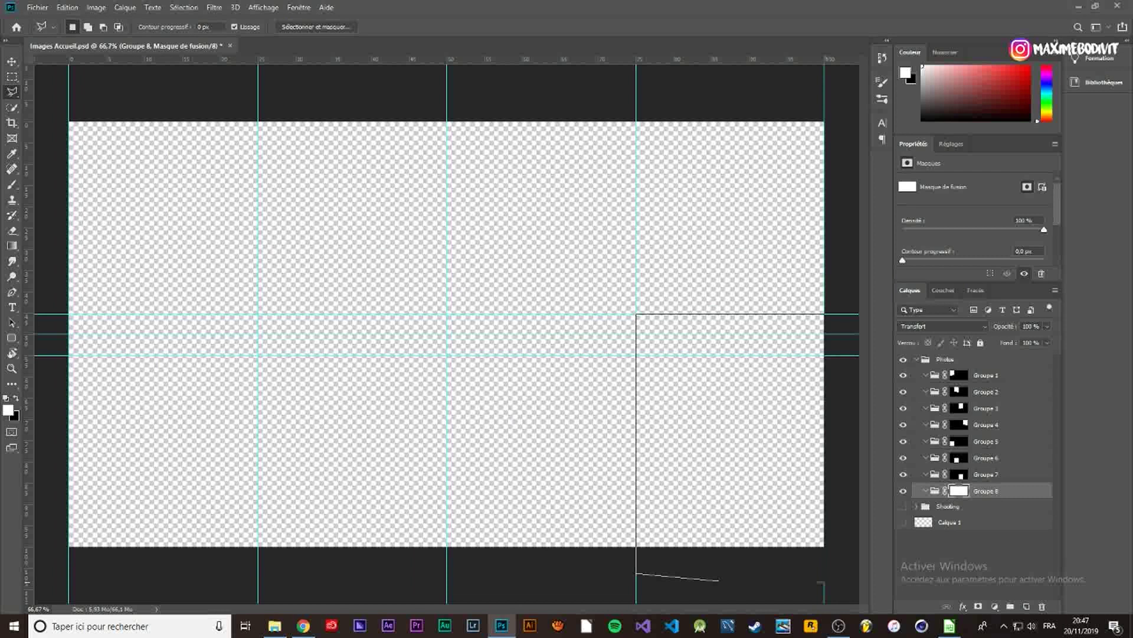
{"action": "left_click", "coordinate": [722, 581]}
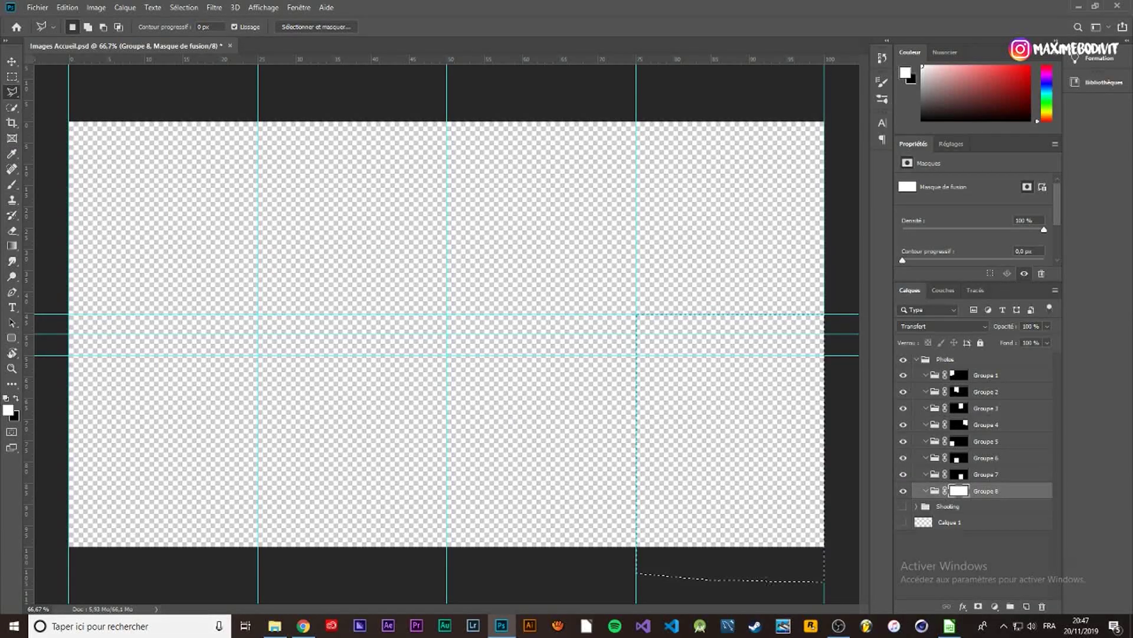
{"action": "left_click", "coordinate": [183, 7]}
{"action": "left_click", "coordinate": [195, 87]}
{"action": "key", "text": "ctrl+BackSpace"}
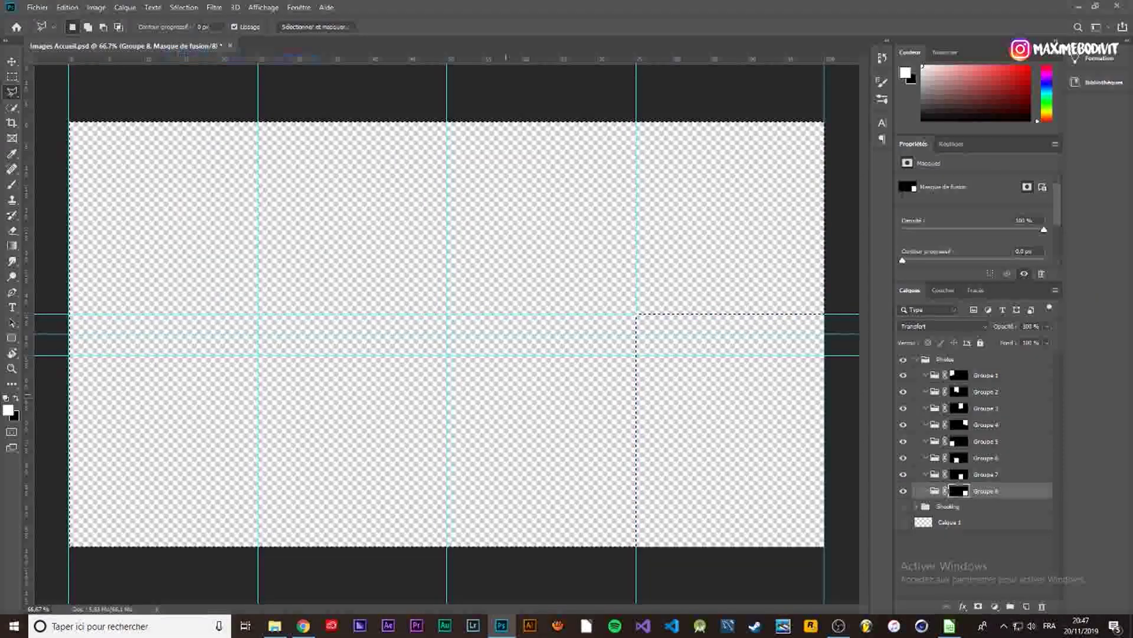
{"action": "left_click", "coordinate": [974, 543]}
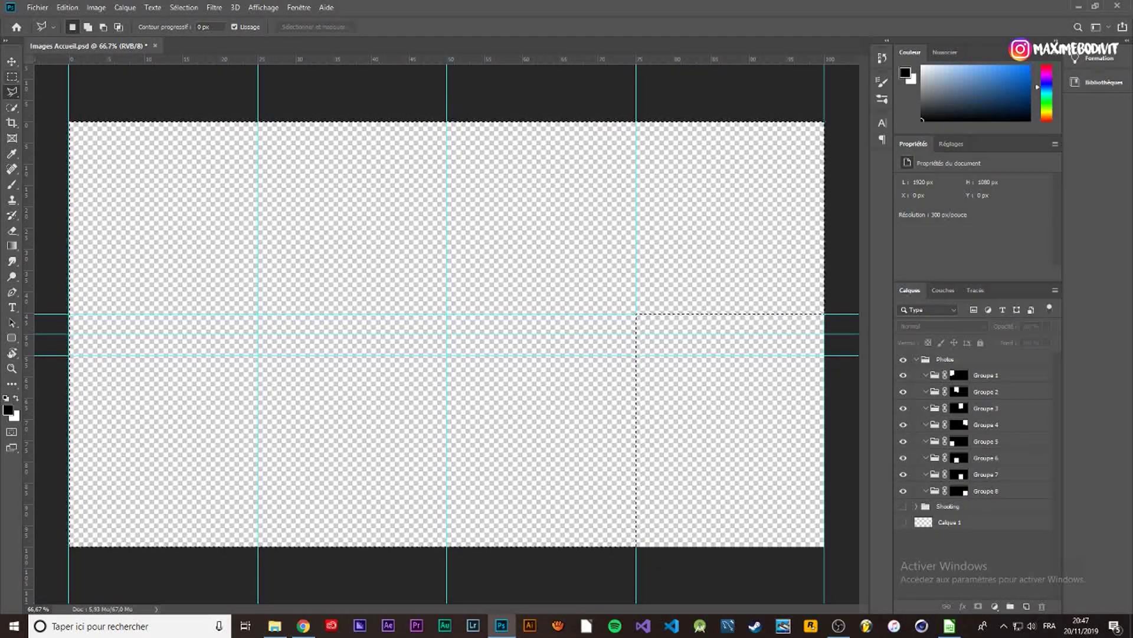
Step: Deselect, then position the IMAGES folder window over Photoshop
{"action": "key", "text": "m"}
{"action": "key", "text": "ctrl+d"}
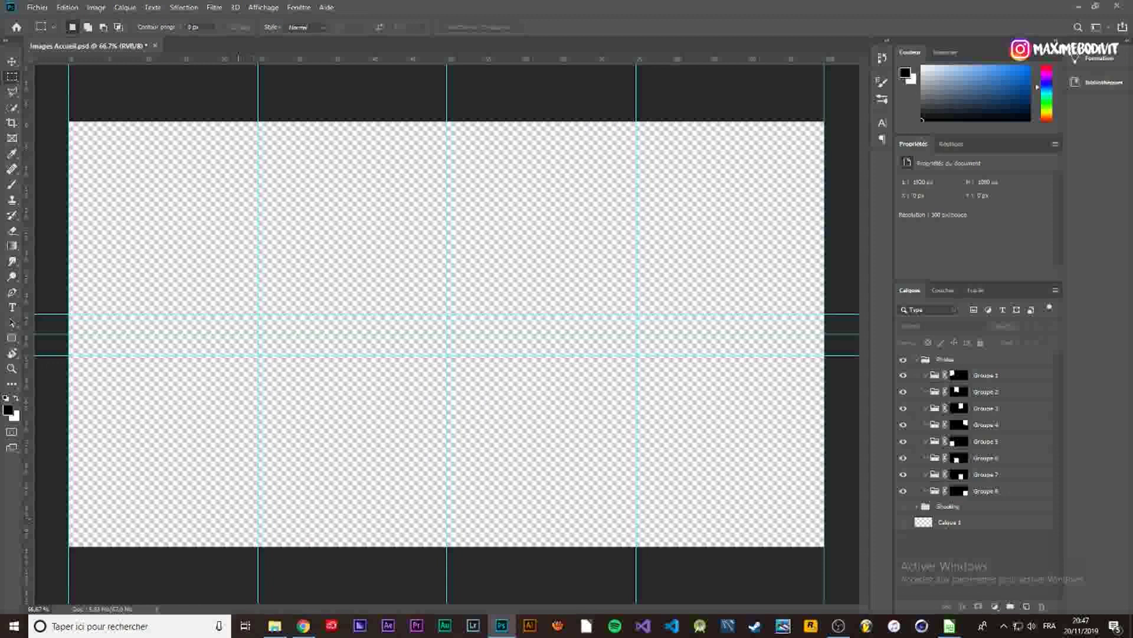
{"action": "left_click", "coordinate": [274, 626]}
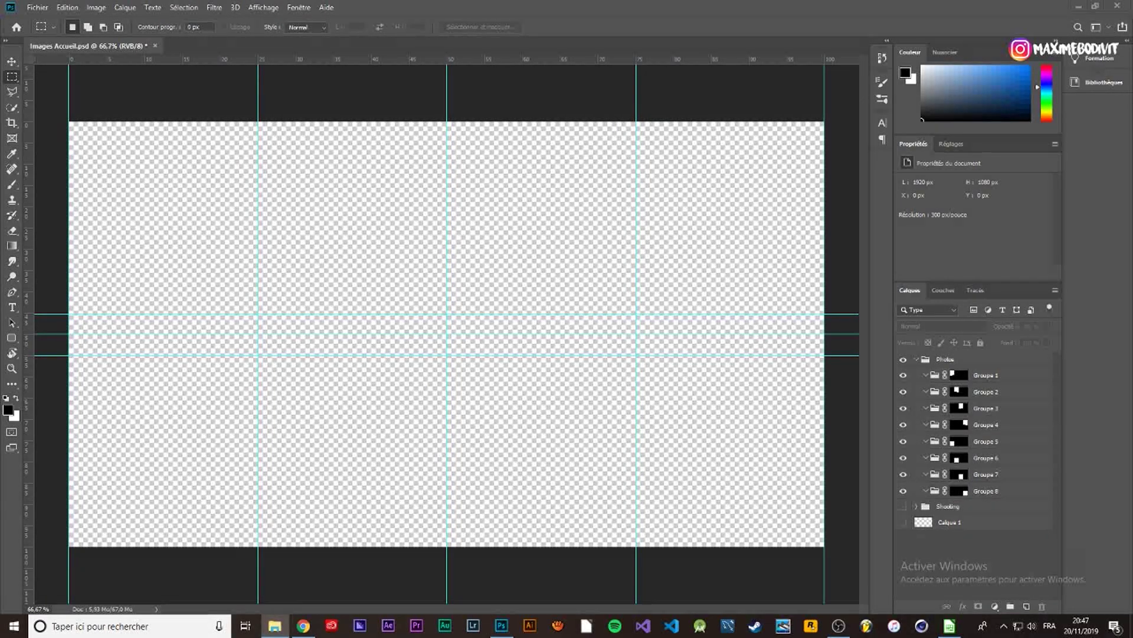
{"action": "left_click_drag", "start_coordinate": [425, 202], "coordinate": [690, 164]}
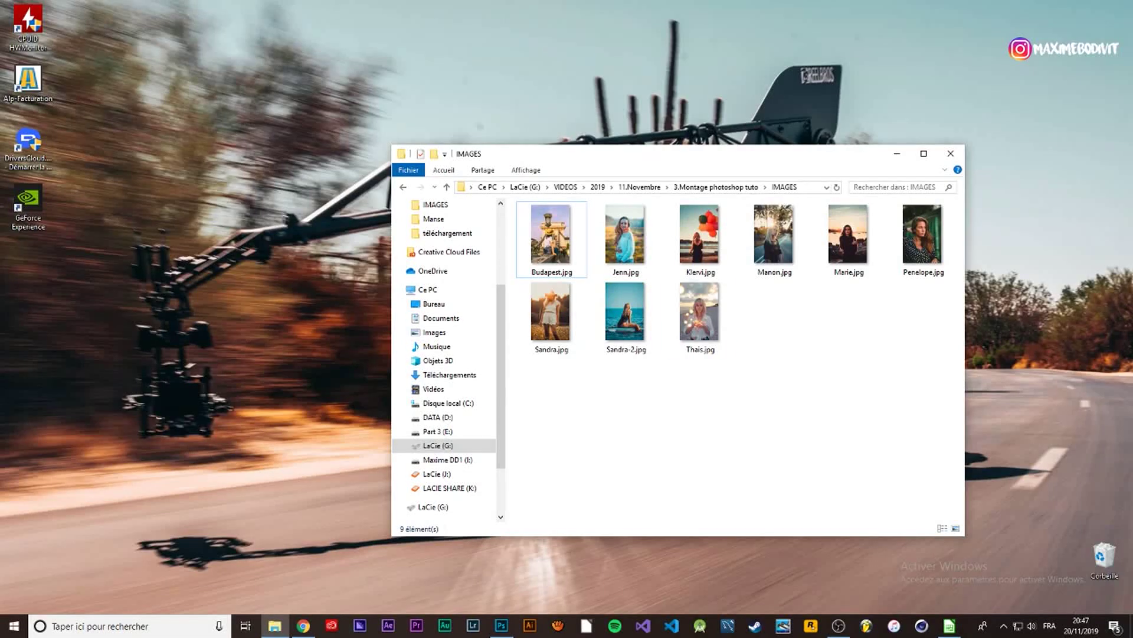
{"action": "left_click", "coordinate": [501, 626]}
{"action": "left_click", "coordinate": [274, 626]}
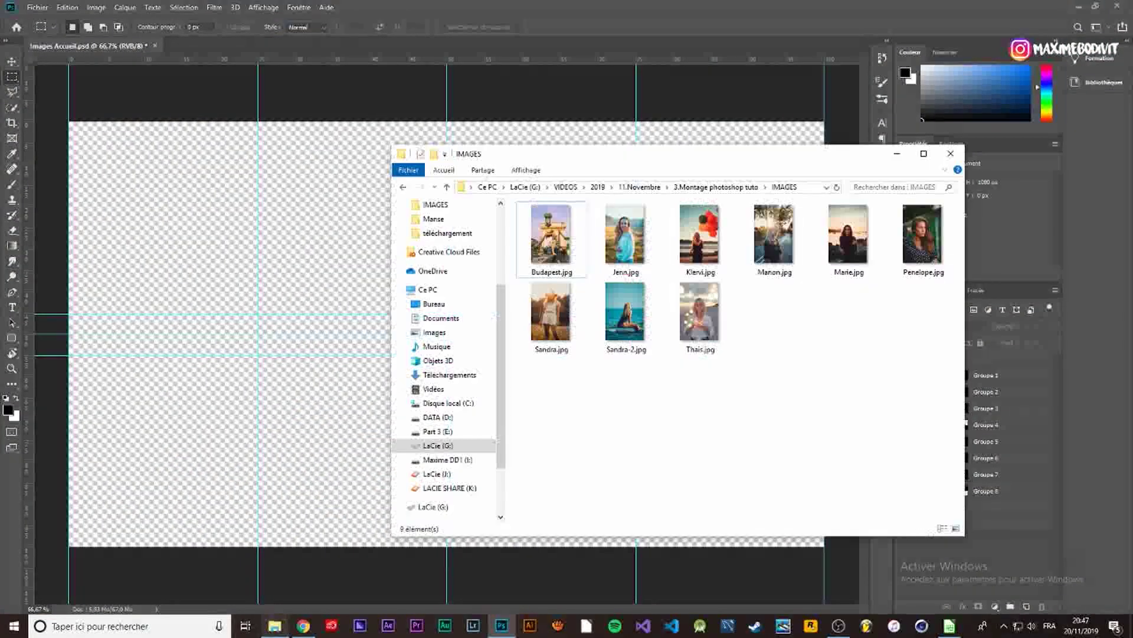
{"action": "left_click_drag", "start_coordinate": [650, 151], "coordinate": [611, 106]}
Step: Select all nine portrait photos and drag them into the Photoshop document
{"action": "left_click", "coordinate": [512, 189]}
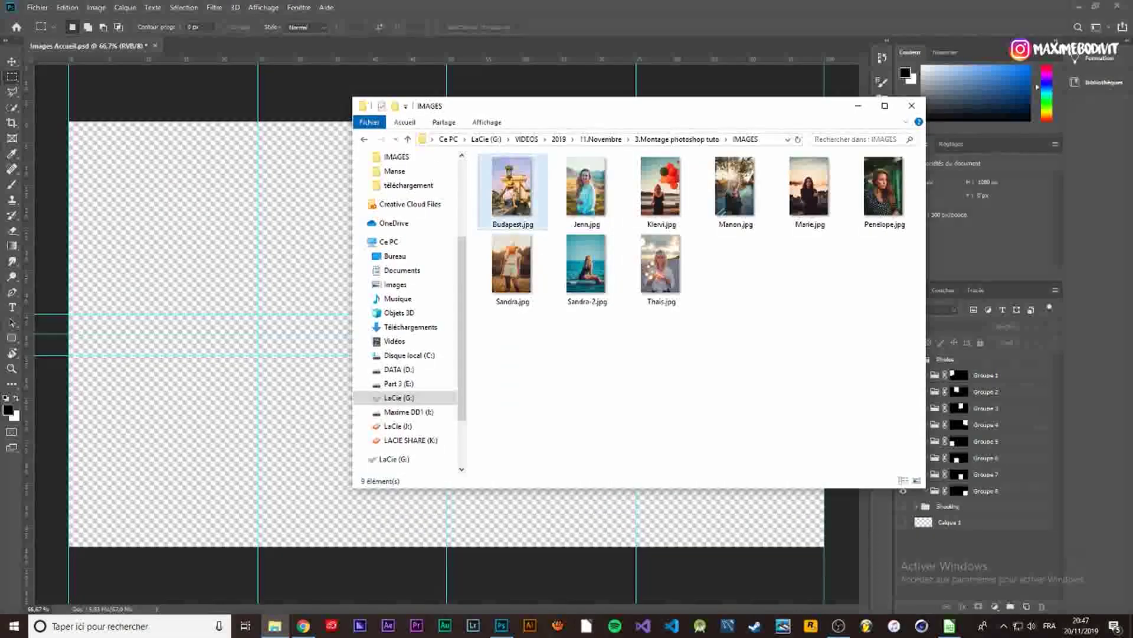
{"action": "left_click_drag", "start_coordinate": [501, 177], "coordinate": [545, 171]}
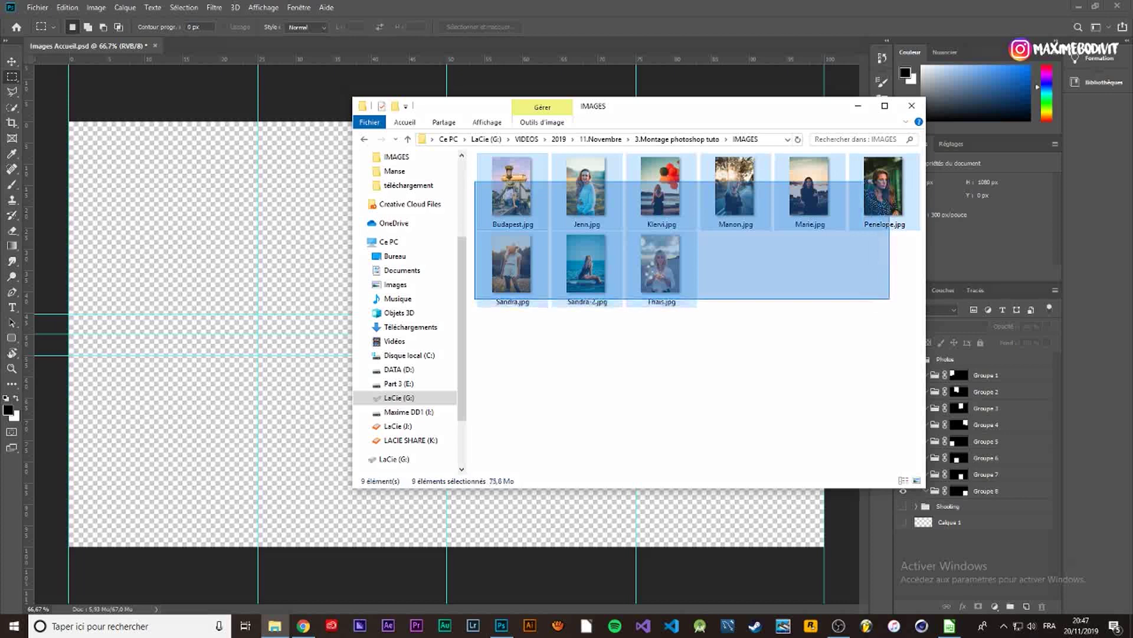
{"action": "left_click_drag", "start_coordinate": [845, 230], "coordinate": [892, 299]}
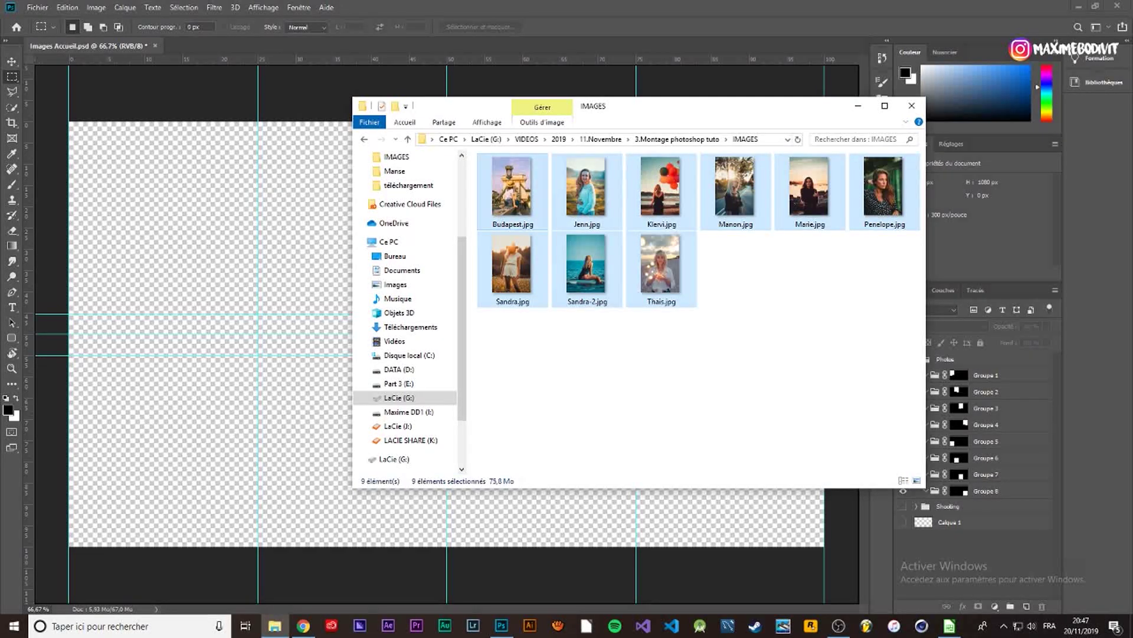
{"action": "left_click_drag", "start_coordinate": [884, 189], "coordinate": [447, 333]}
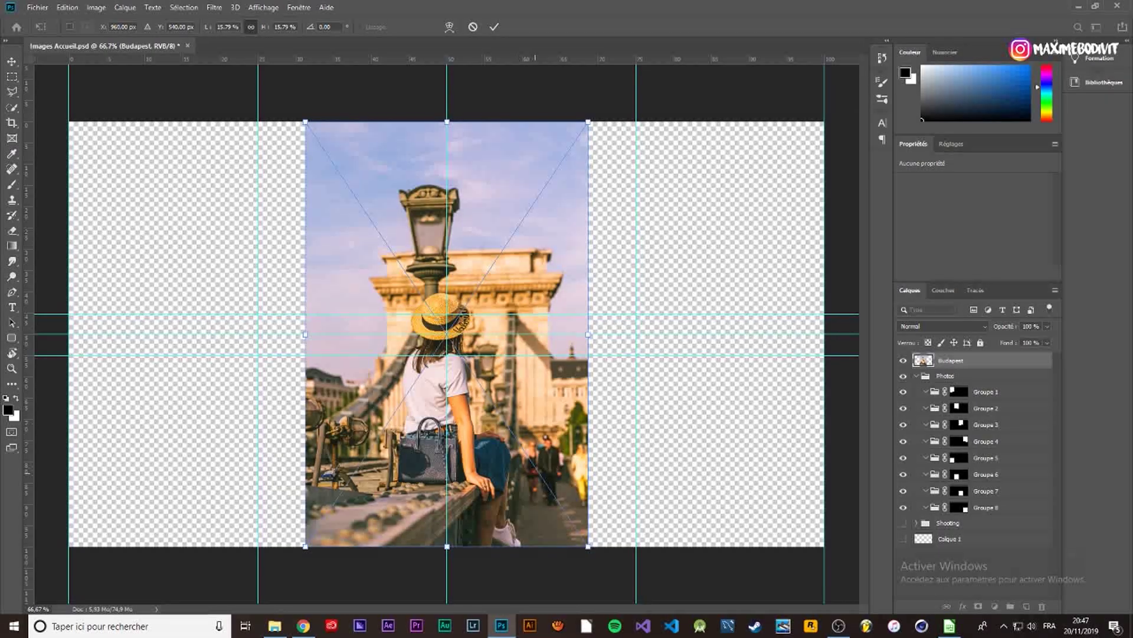
Step: Scale the placed Budapest photo to about 12% and move it to the canvas top, just right of centre
{"action": "mouse_move", "coordinate": [561, 381]}
{"action": "left_mouse_down"}
{"action": "mouse_move", "coordinate": [519, 391]}
{"action": "mouse_move", "coordinate": [543, 381]}
{"action": "left_mouse_up"}
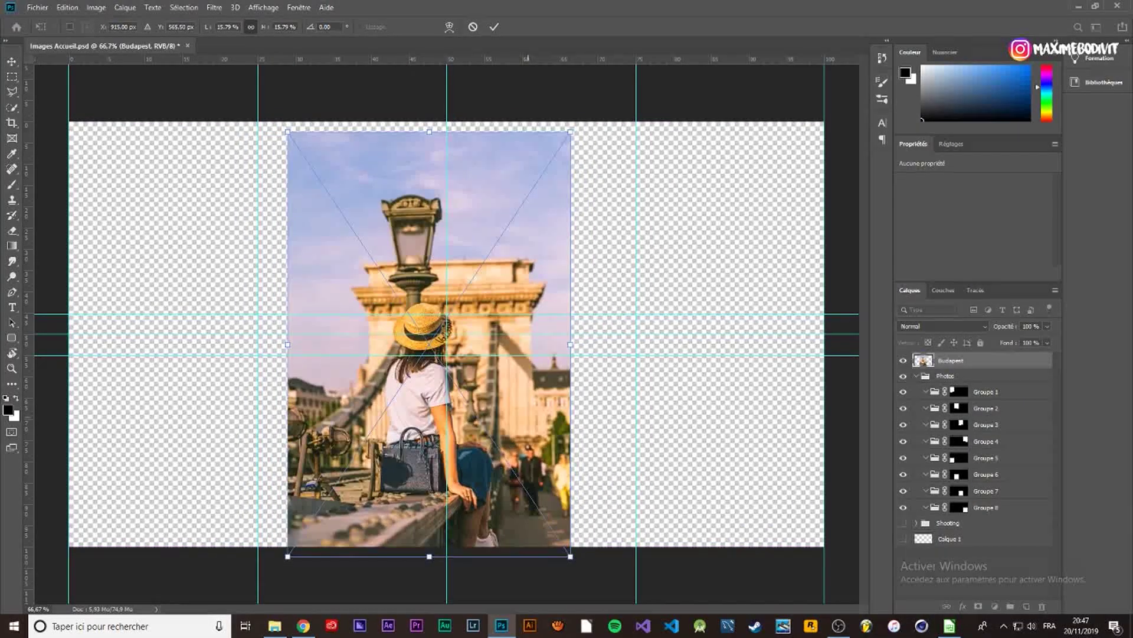
{"action": "left_click_drag", "start_coordinate": [288, 132], "coordinate": [324, 140]}
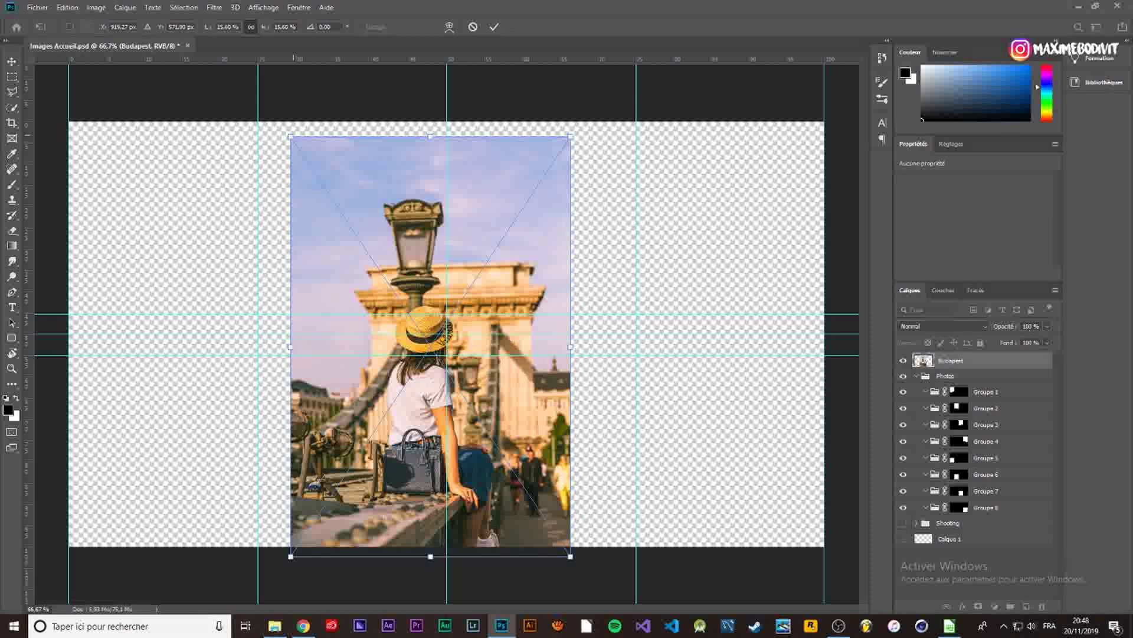
{"action": "mouse_move", "coordinate": [291, 136]}
{"action": "left_mouse_down"}
{"action": "mouse_move", "coordinate": [350, 225]}
{"action": "mouse_move", "coordinate": [318, 175]}
{"action": "left_mouse_up"}
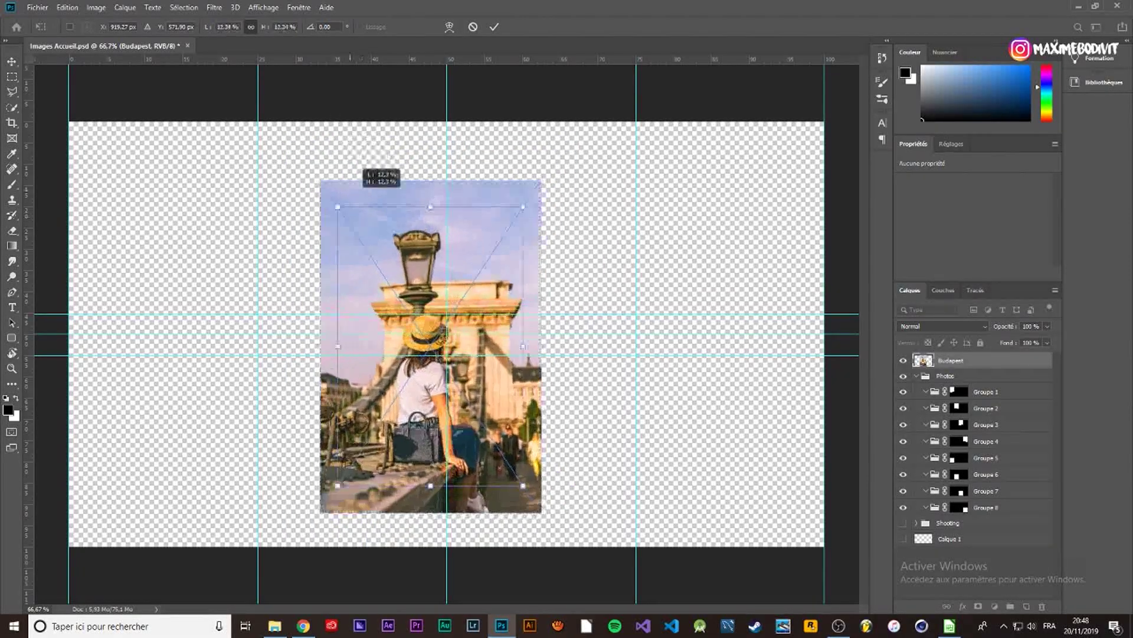
{"action": "left_click_drag", "start_coordinate": [423, 219], "coordinate": [159, 118]}
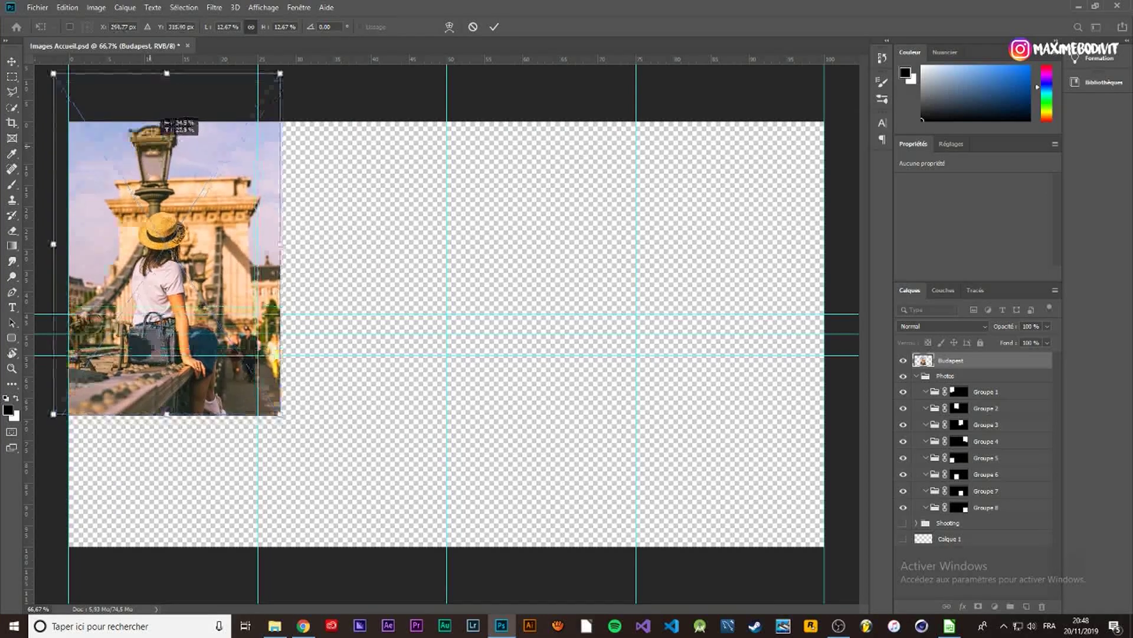
{"action": "left_click_drag", "start_coordinate": [161, 121], "coordinate": [161, 116]}
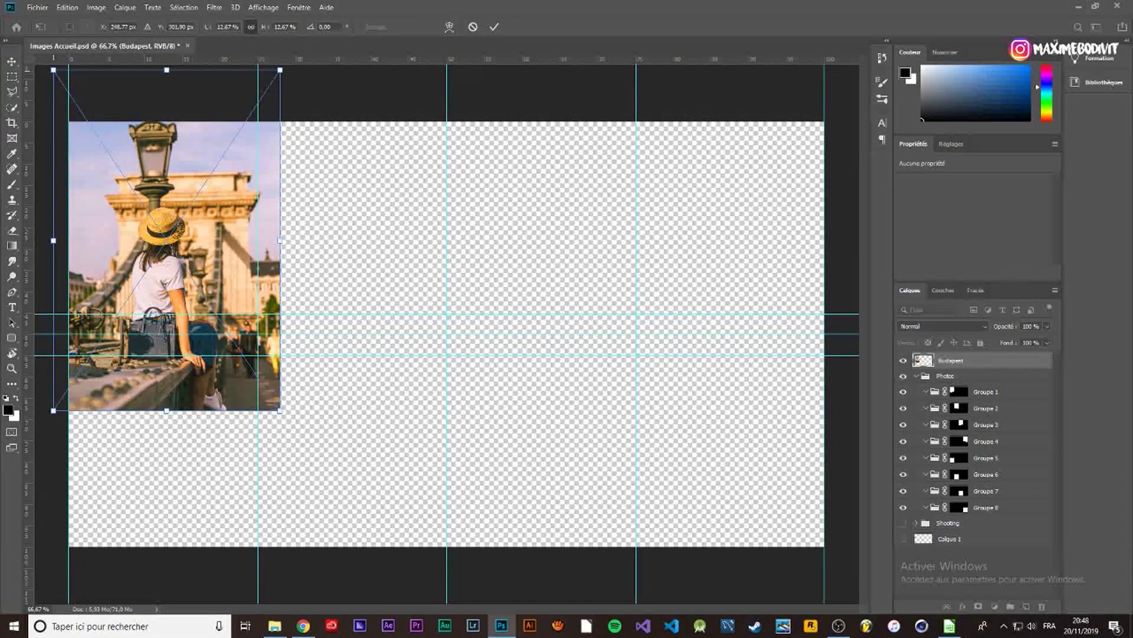
{"action": "left_click_drag", "start_coordinate": [53, 70], "coordinate": [64, 86]}
{"action": "left_click_drag", "start_coordinate": [196, 242], "coordinate": [194, 207]}
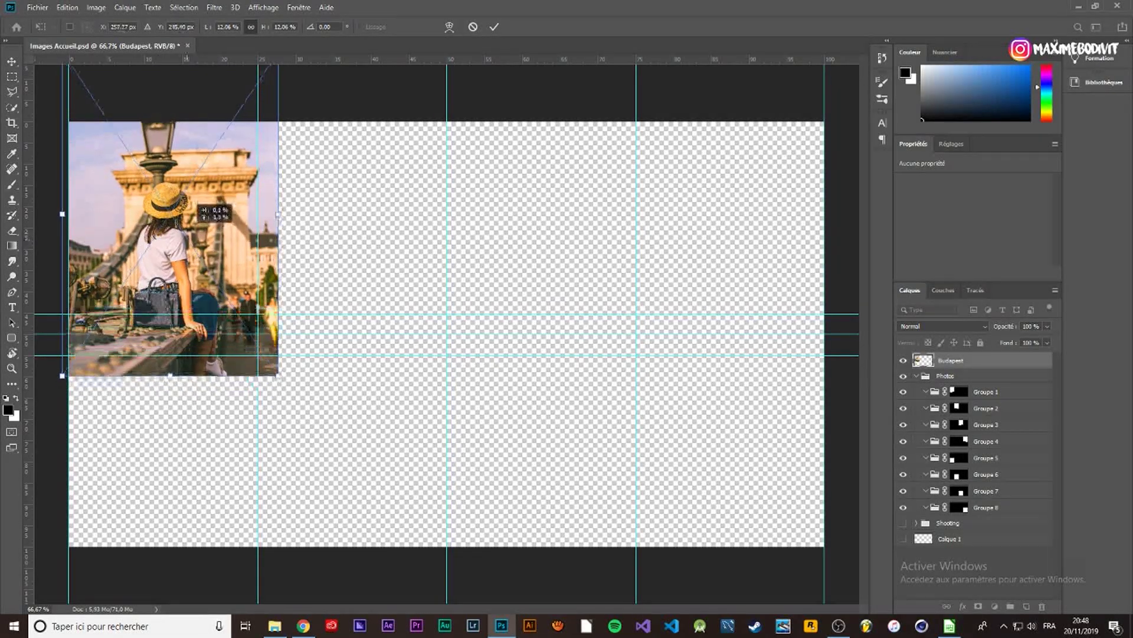
{"action": "mouse_move", "coordinate": [194, 208]}
{"action": "left_mouse_down"}
{"action": "mouse_move", "coordinate": [564, 200]}
{"action": "mouse_move", "coordinate": [556, 205]}
{"action": "left_mouse_up"}
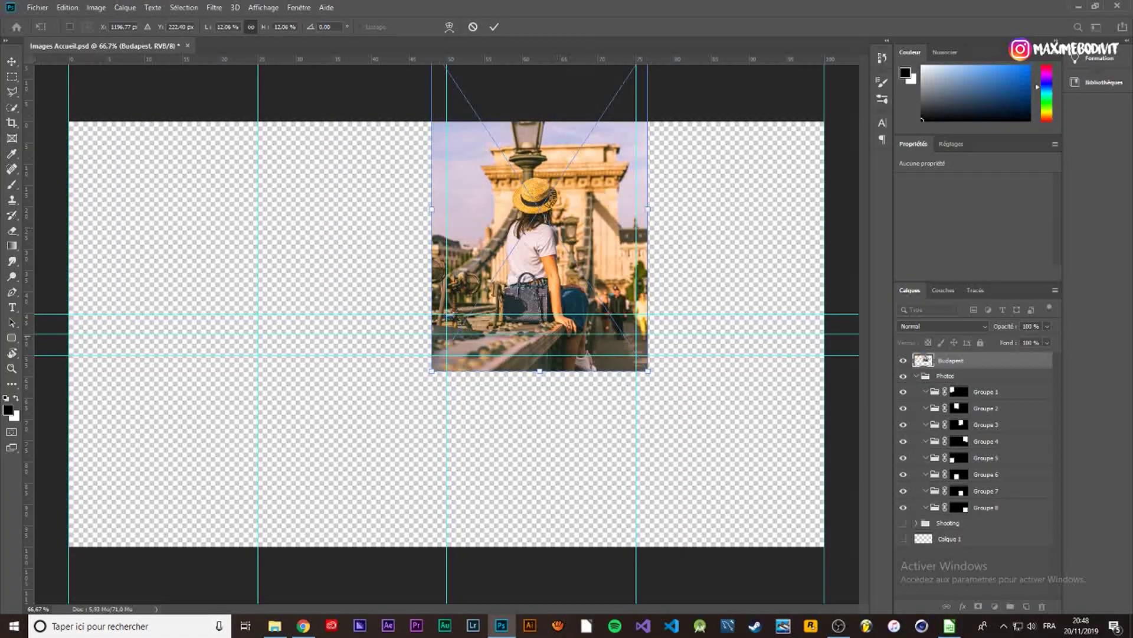
Step: Scale the Jenn photo to about 14% and place it in the top-left corner at the canvas edge
{"action": "key", "text": "Return"}
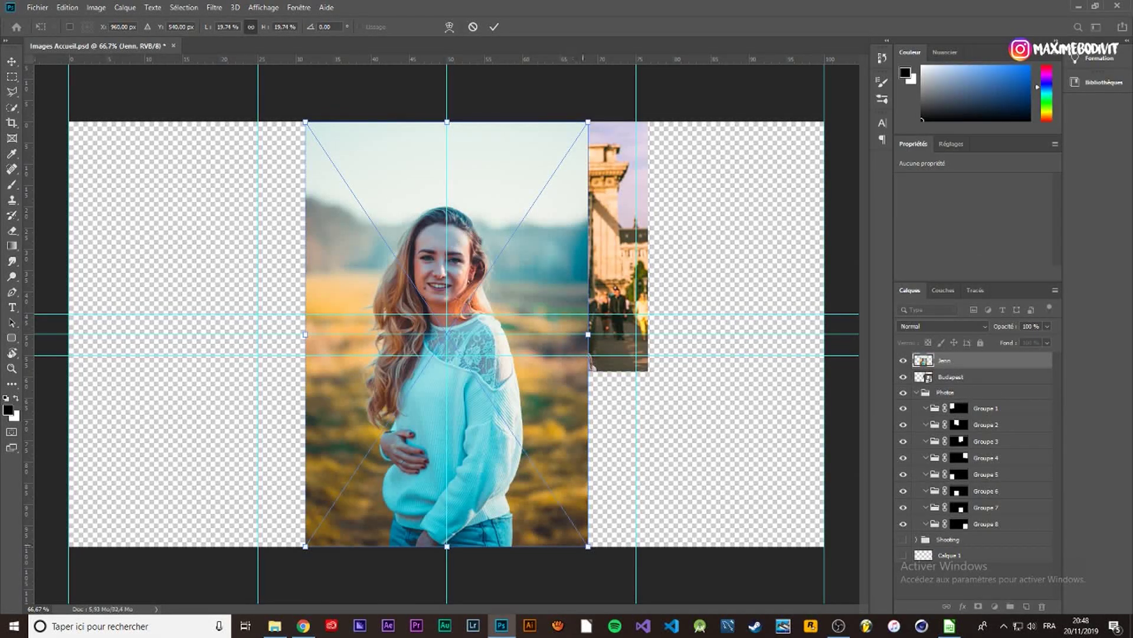
{"action": "left_click_drag", "start_coordinate": [588, 546], "coordinate": [572, 448]}
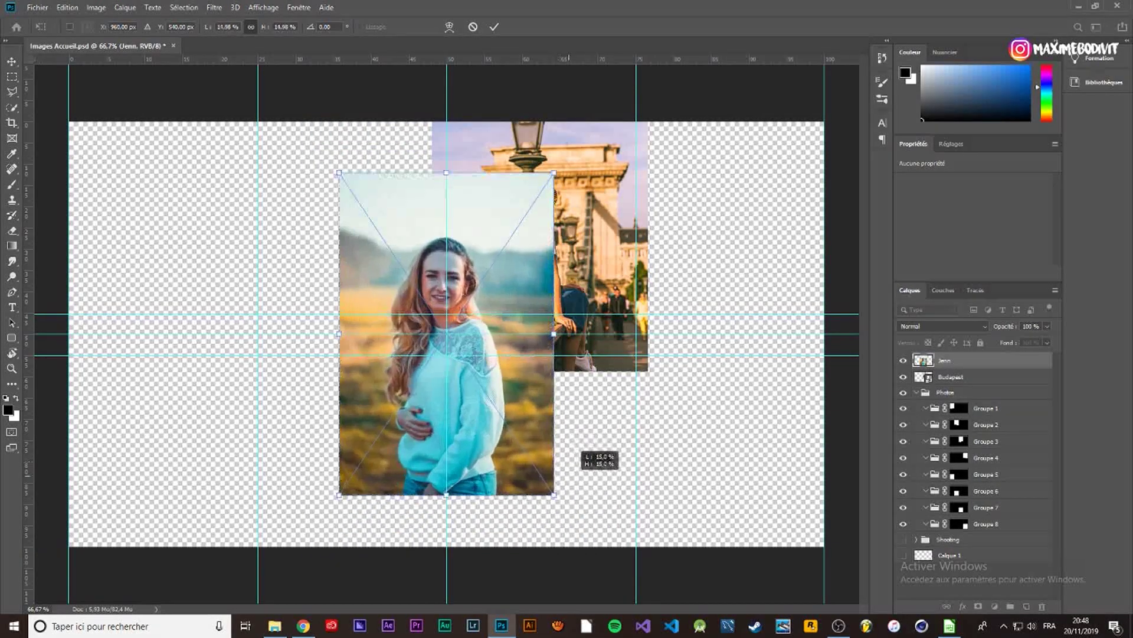
{"action": "mouse_move", "coordinate": [521, 379]}
{"action": "left_mouse_down"}
{"action": "mouse_move", "coordinate": [236, 266]}
{"action": "mouse_move", "coordinate": [235, 280]}
{"action": "left_mouse_up"}
{"action": "left_click_drag", "start_coordinate": [269, 395], "coordinate": [260, 381]}
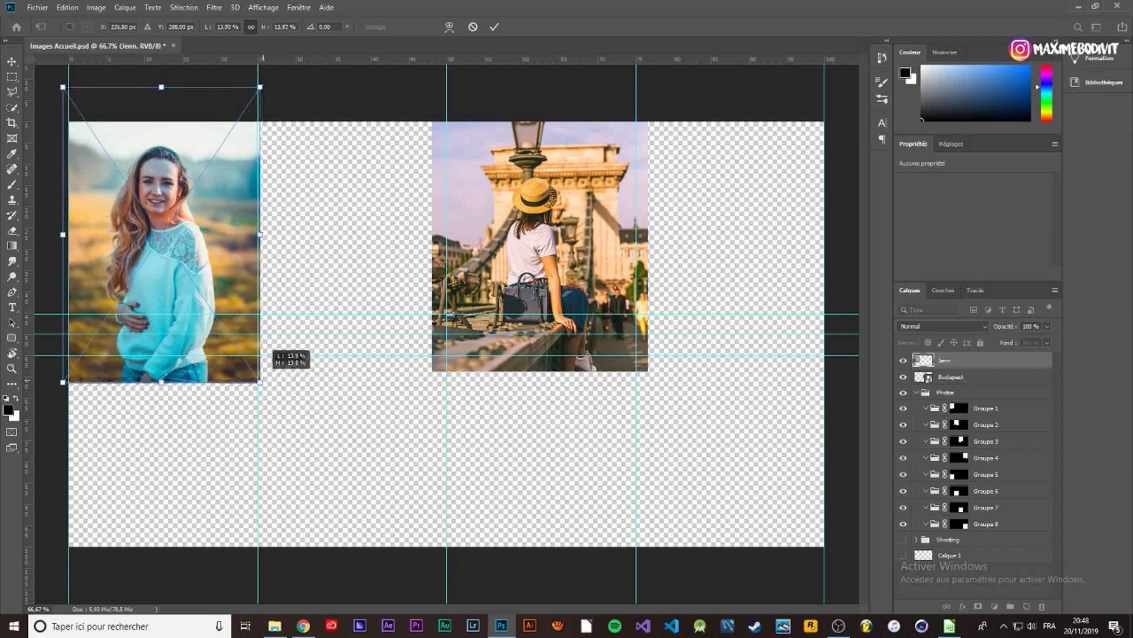
{"action": "left_click_drag", "start_coordinate": [162, 288], "coordinate": [168, 286]}
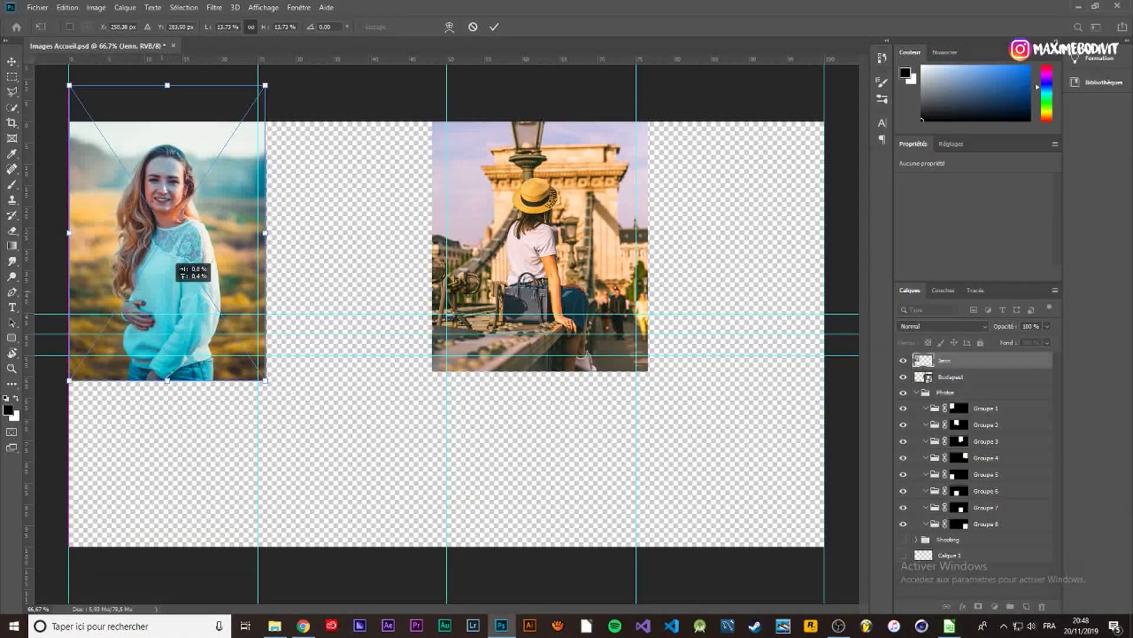
{"action": "key", "text": "Return"}
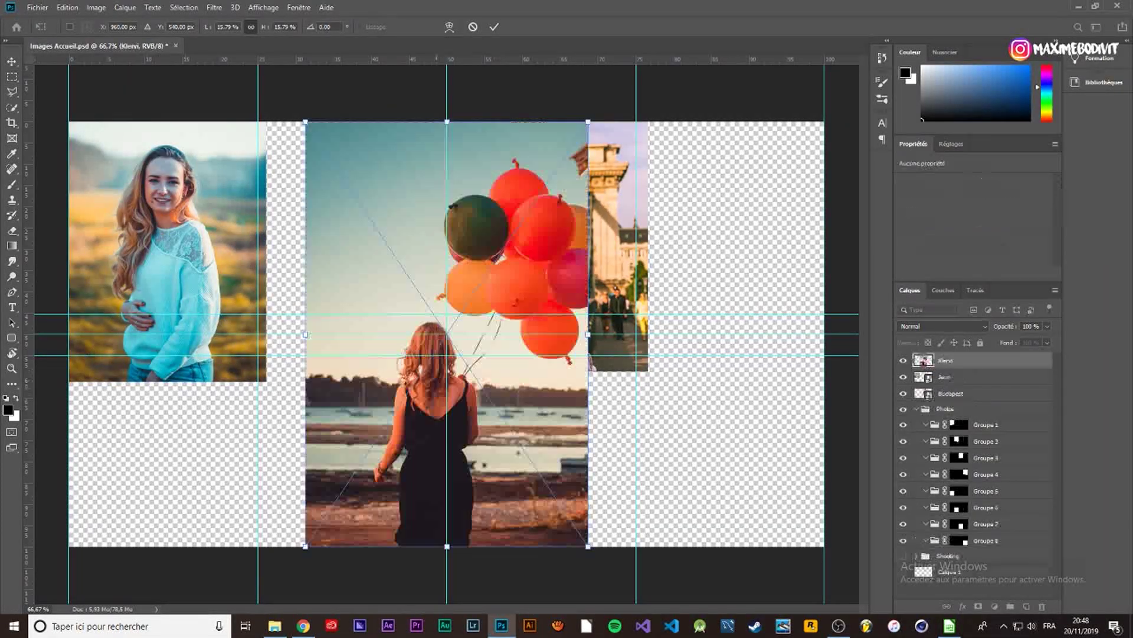
Step: Scale the Klervi photo to about 11% and align it beside Jenn on the column line
{"action": "left_click_drag", "start_coordinate": [588, 546], "coordinate": [557, 479]}
{"action": "left_click_drag", "start_coordinate": [546, 384], "coordinate": [451, 289]}
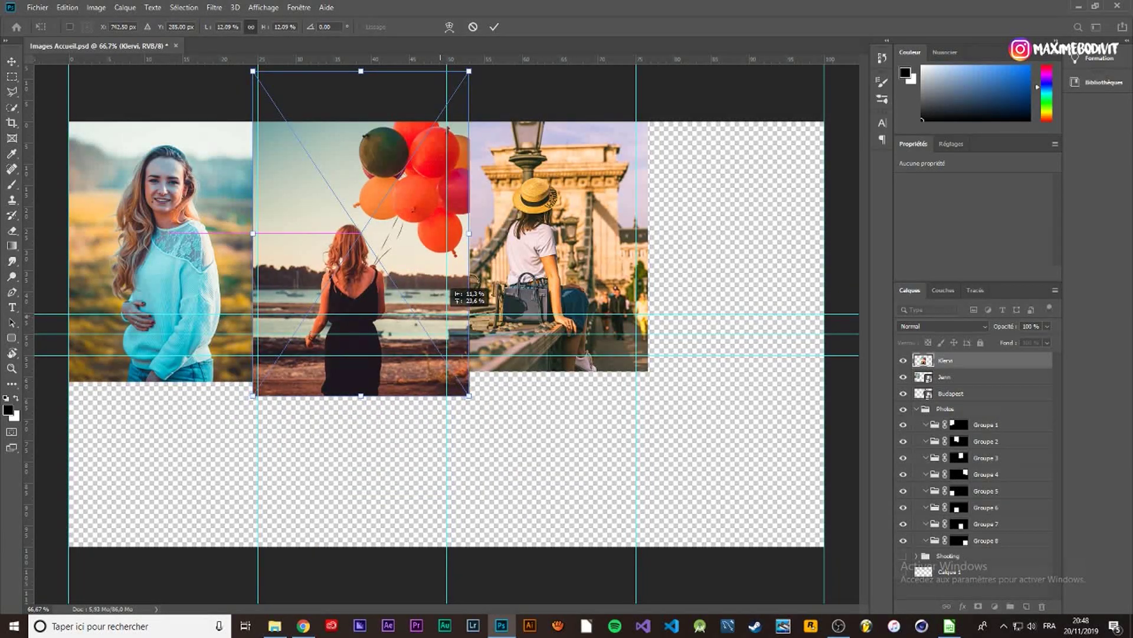
{"action": "left_click_drag", "start_coordinate": [440, 289], "coordinate": [440, 290]}
{"action": "left_click_drag", "start_coordinate": [469, 395], "coordinate": [448, 331]}
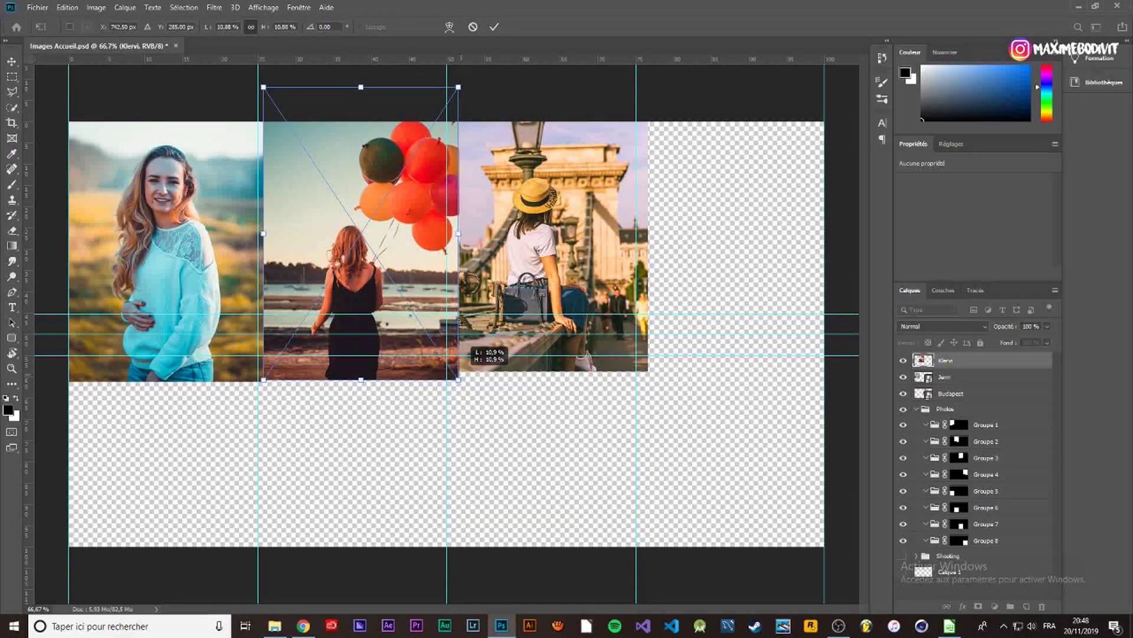
{"action": "left_click_drag", "start_coordinate": [449, 336], "coordinate": [442, 337]}
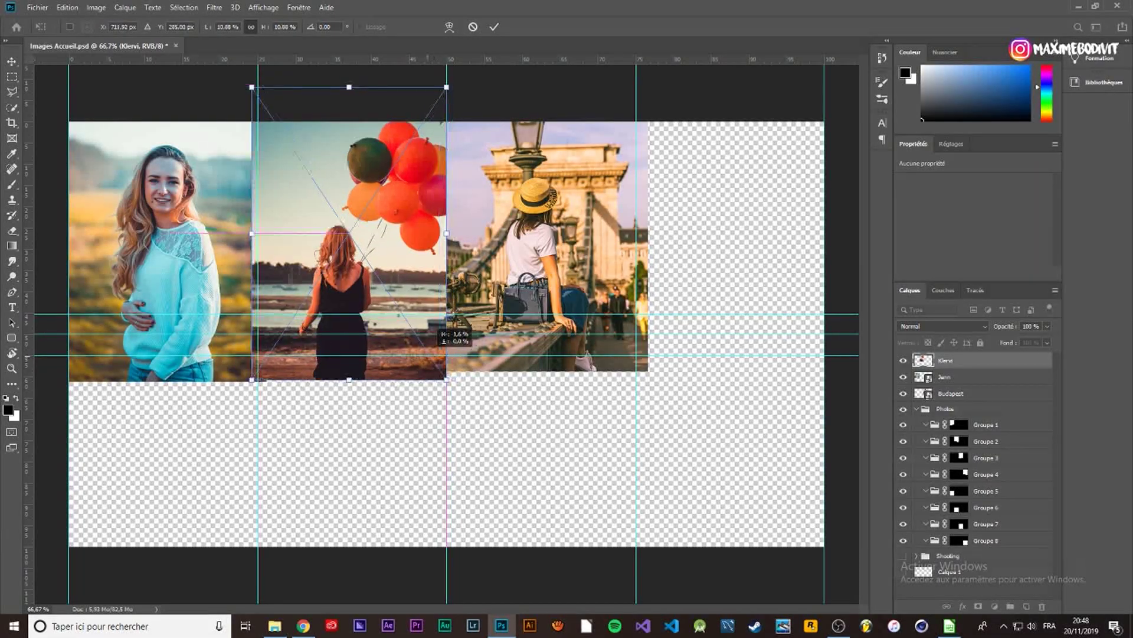
{"action": "left_click_drag", "start_coordinate": [442, 336], "coordinate": [446, 334]}
{"action": "key", "text": "m"}
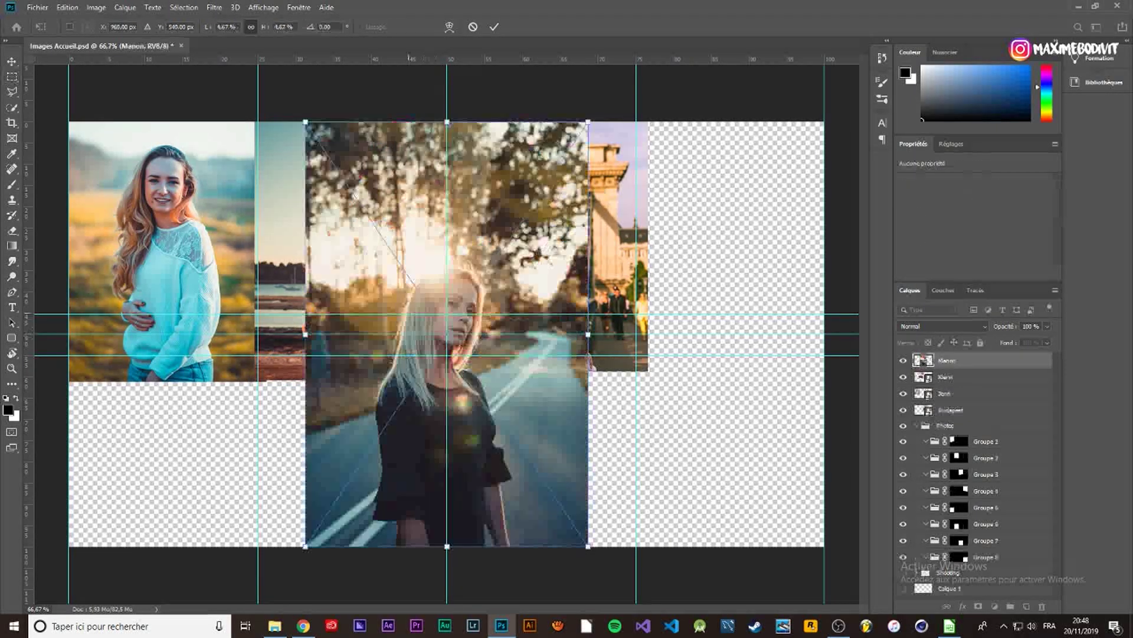
Step: Shrink the Manon photo and position it below Budapest, then bring in the Marie photo
{"action": "left_click_drag", "start_coordinate": [588, 546], "coordinate": [549, 487], "text": "alt"}
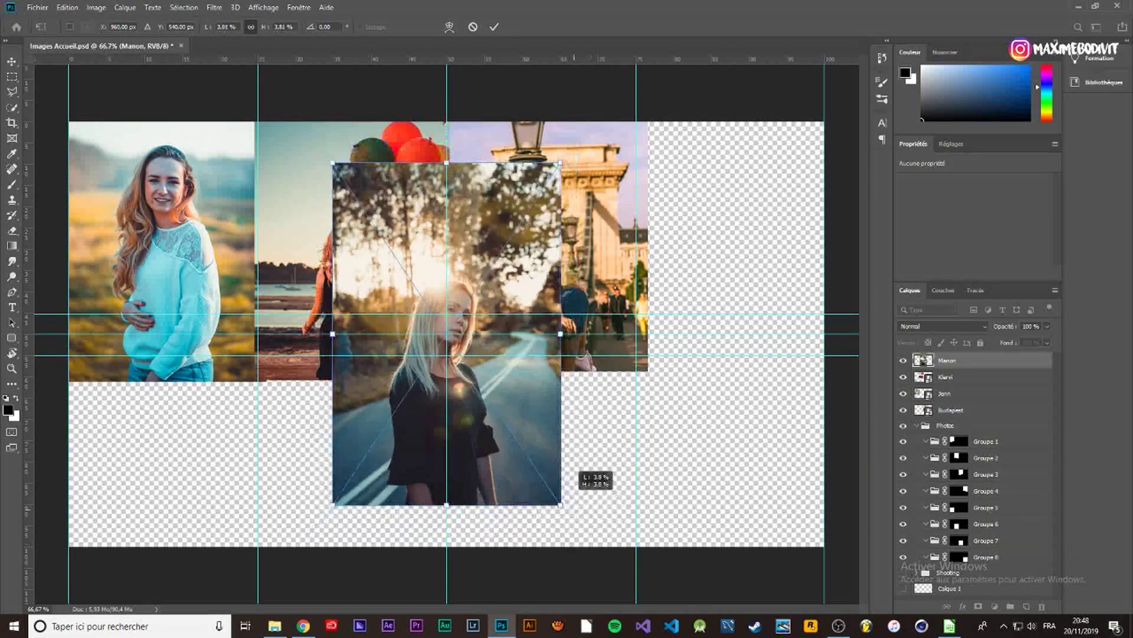
{"action": "left_click_drag", "start_coordinate": [505, 410], "coordinate": [605, 504]}
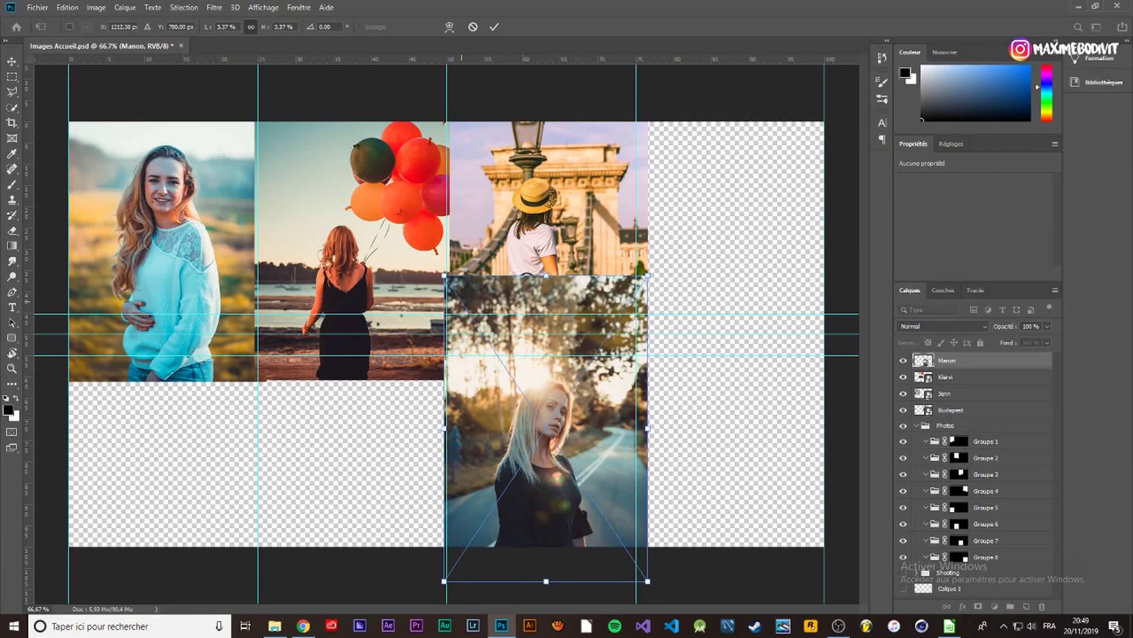
{"action": "left_click_drag", "start_coordinate": [444, 275], "coordinate": [450, 285], "text": "alt"}
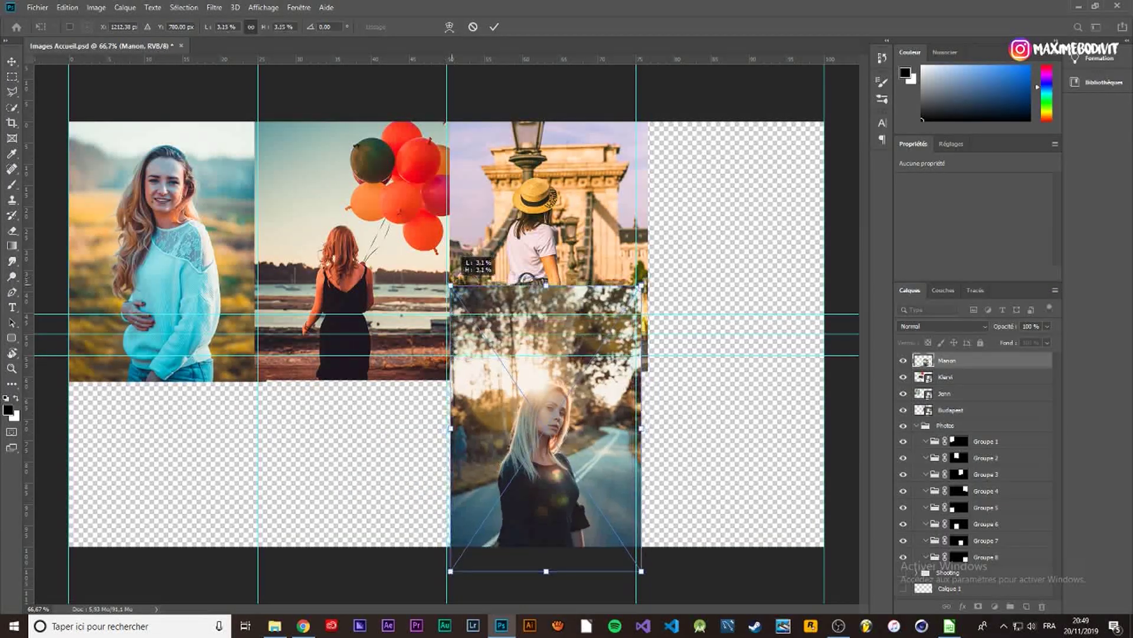
{"action": "key", "text": "Left"}
{"action": "key", "text": "Left"}
{"action": "key", "text": "Left"}
{"action": "key", "text": "Left"}
{"action": "key", "text": "Left"}
{"action": "key", "text": "Left"}
{"action": "key", "text": "Left"}
{"action": "key", "text": "Left"}
{"action": "key", "text": "Left"}
{"action": "key", "text": "Left"}
{"action": "key", "text": "Left"}
{"action": "key", "text": "Left"}
{"action": "key", "text": "Down"}
{"action": "key", "text": "Down"}
{"action": "key", "text": "Down"}
{"action": "key", "text": "Down"}
{"action": "key", "text": "Down"}
{"action": "key", "text": "Down"}
{"action": "key", "text": "Down"}
{"action": "key", "text": "Down"}
{"action": "key", "text": "Down"}
{"action": "key", "text": "Right"}
{"action": "key", "text": "Right"}
{"action": "key", "text": "Right"}
{"action": "key", "text": "Up"}
{"action": "key", "text": "Up"}
{"action": "key", "text": "Up"}
{"action": "key", "text": "Up"}
{"action": "key", "text": "Up"}
{"action": "key", "text": "Up"}
{"action": "key", "text": "Right"}
{"action": "key", "text": "Left"}
{"action": "key", "text": "Left"}
{"action": "key", "text": "Left"}
{"action": "key", "text": "Return"}
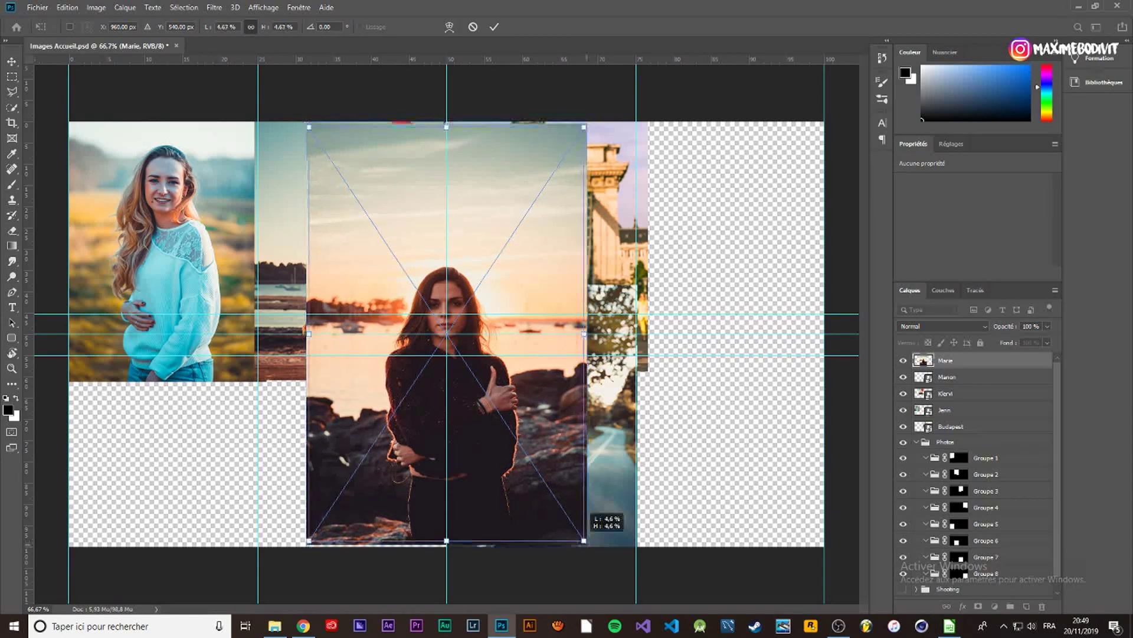
Step: Scale the Marie sunset portrait to fill the lower-right grid cell
{"action": "left_click_drag", "start_coordinate": [587, 546], "coordinate": [561, 392]}
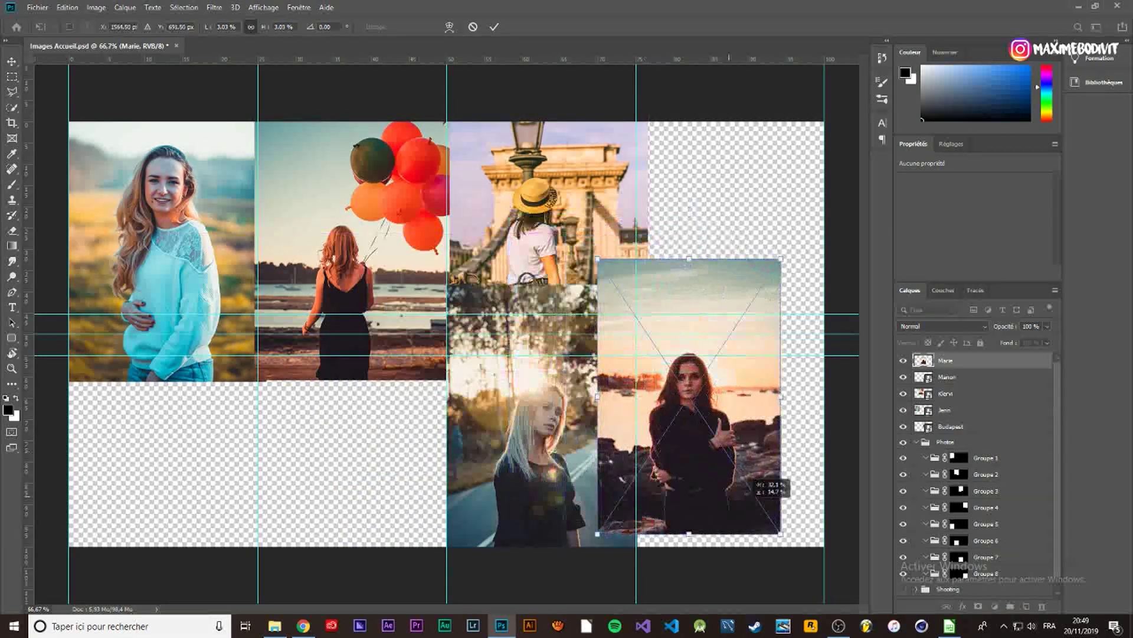
{"action": "left_click_drag", "start_coordinate": [567, 399], "coordinate": [782, 515]}
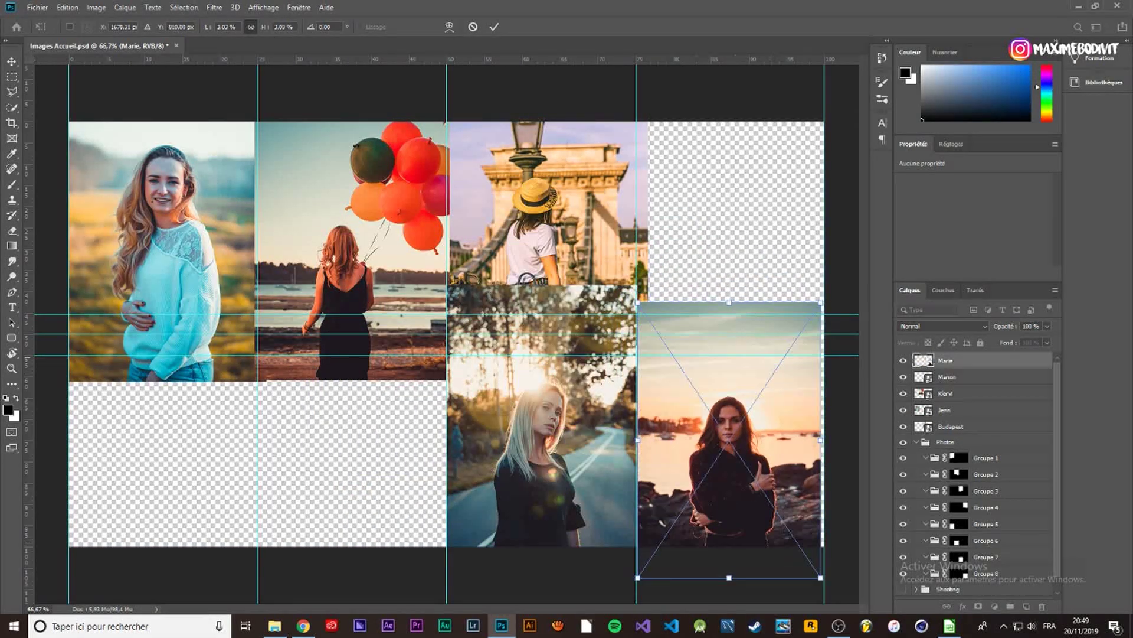
{"action": "left_click_drag", "start_coordinate": [638, 302], "coordinate": [630, 290]}
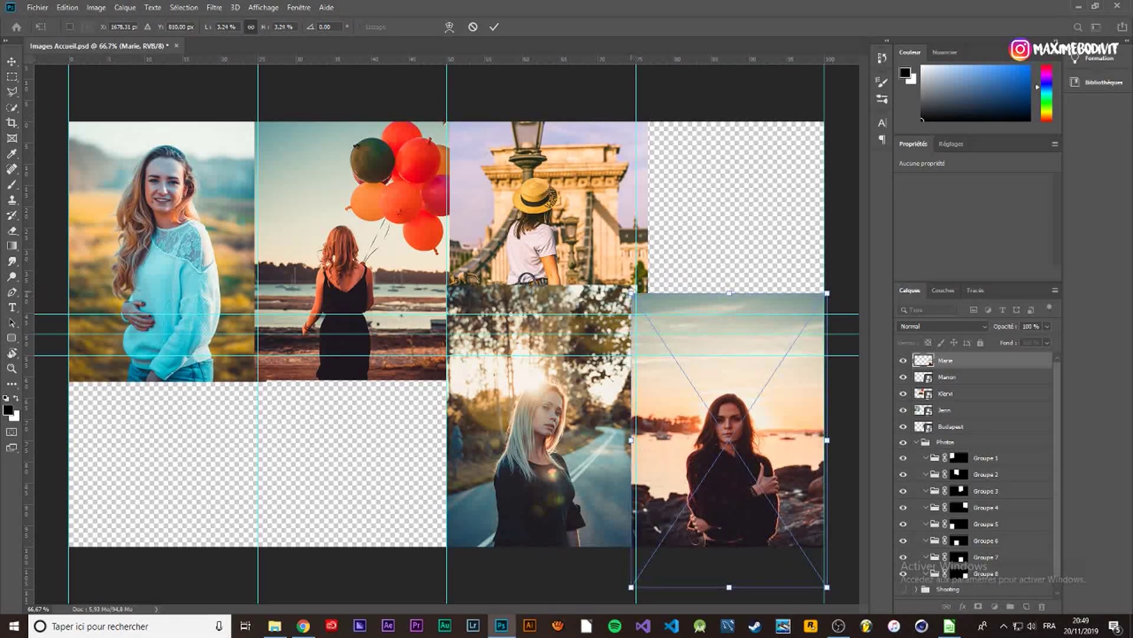
{"action": "key", "text": "Return"}
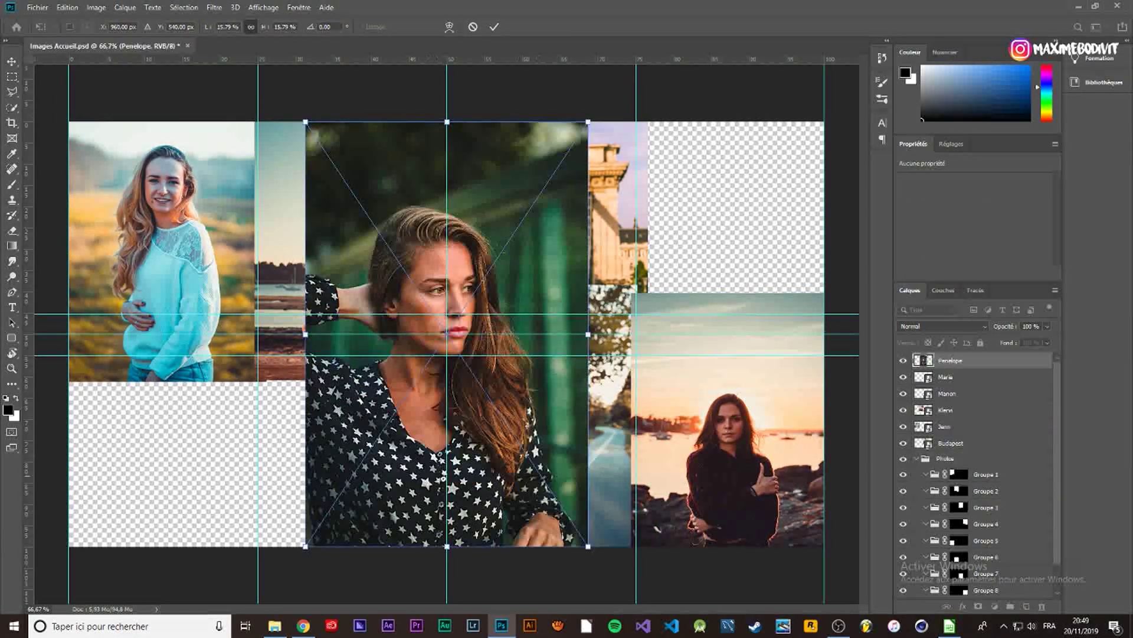
Step: Fit the star-print portrait into the top-right grid cell
{"action": "mouse_move", "coordinate": [519, 429]}
{"action": "left_mouse_down"}
{"action": "mouse_move", "coordinate": [782, 349]}
{"action": "mouse_move", "coordinate": [797, 379]}
{"action": "left_mouse_up"}
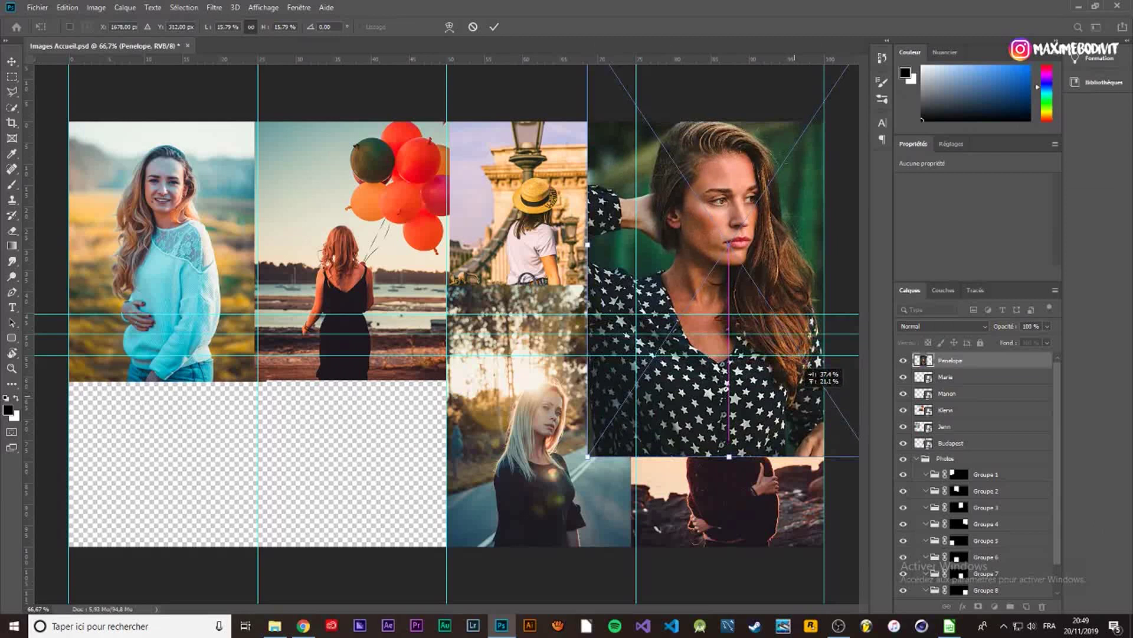
{"action": "left_click_drag", "start_coordinate": [587, 450], "coordinate": [631, 386]}
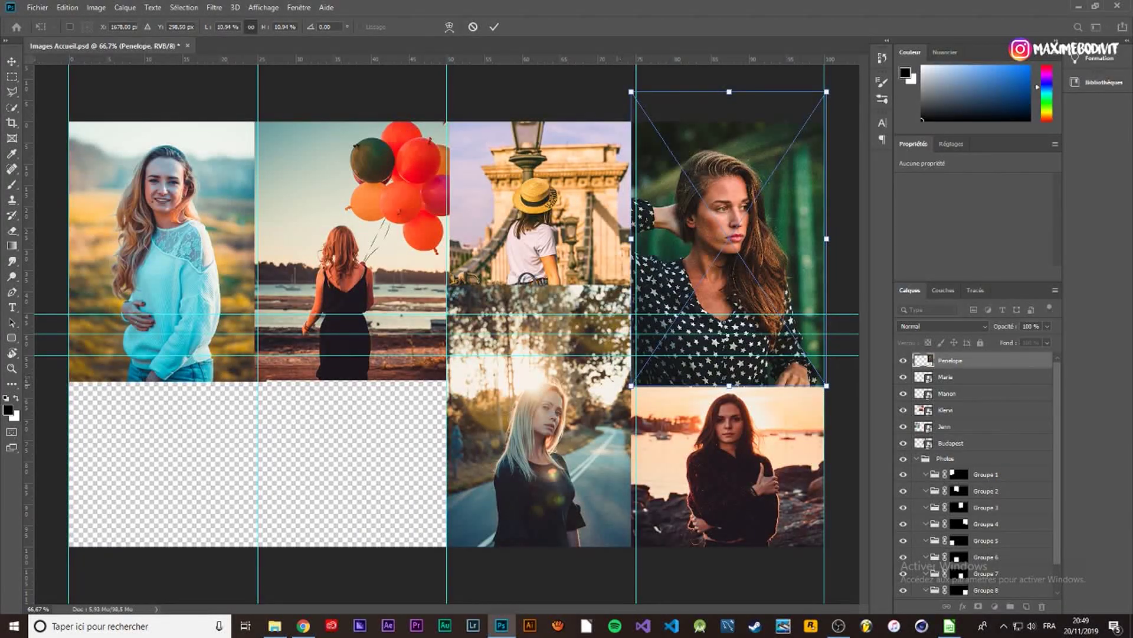
{"action": "left_click_drag", "start_coordinate": [732, 248], "coordinate": [732, 243]}
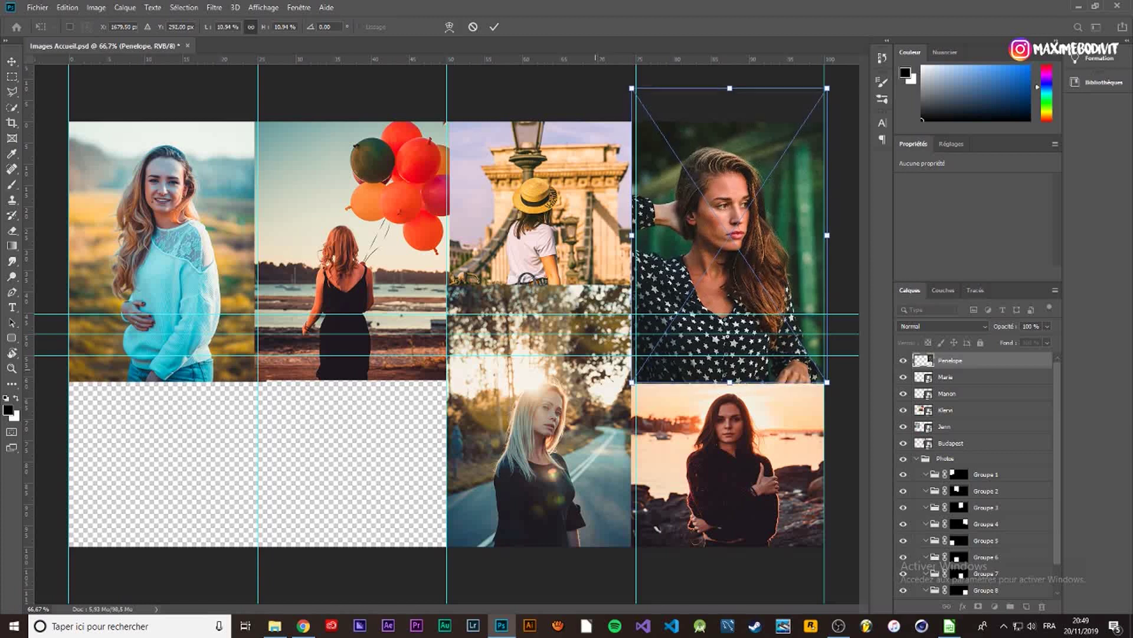
{"action": "key", "text": "Return"}
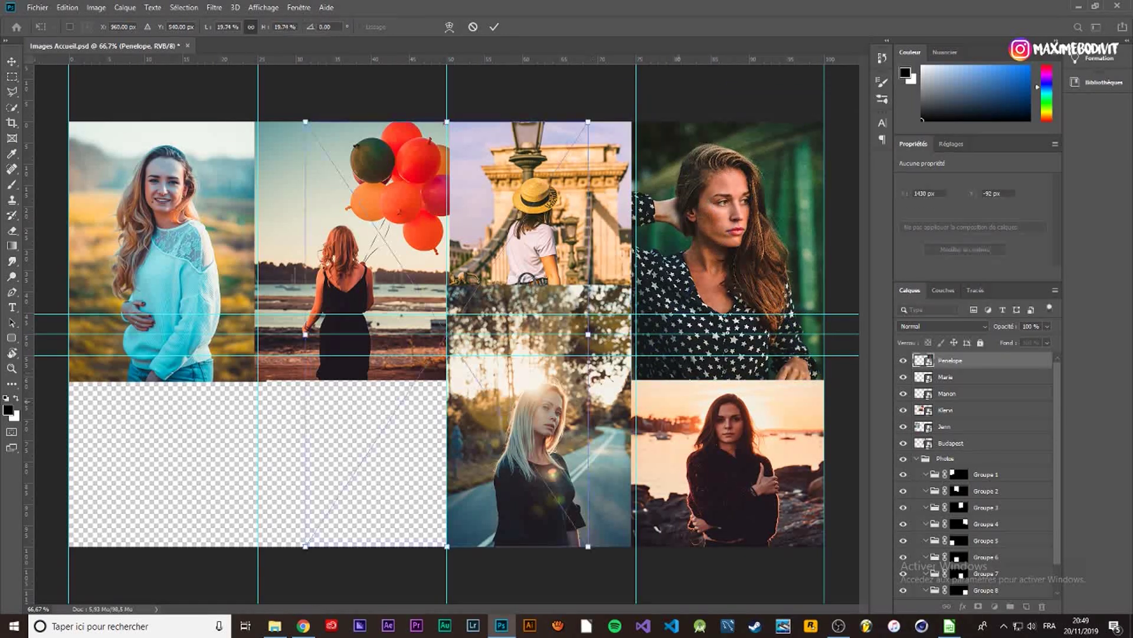
Step: Shrink the sunhat portrait and fit it into the lower-left grid cell
{"action": "left_click_drag", "start_coordinate": [494, 417], "coordinate": [215, 510]}
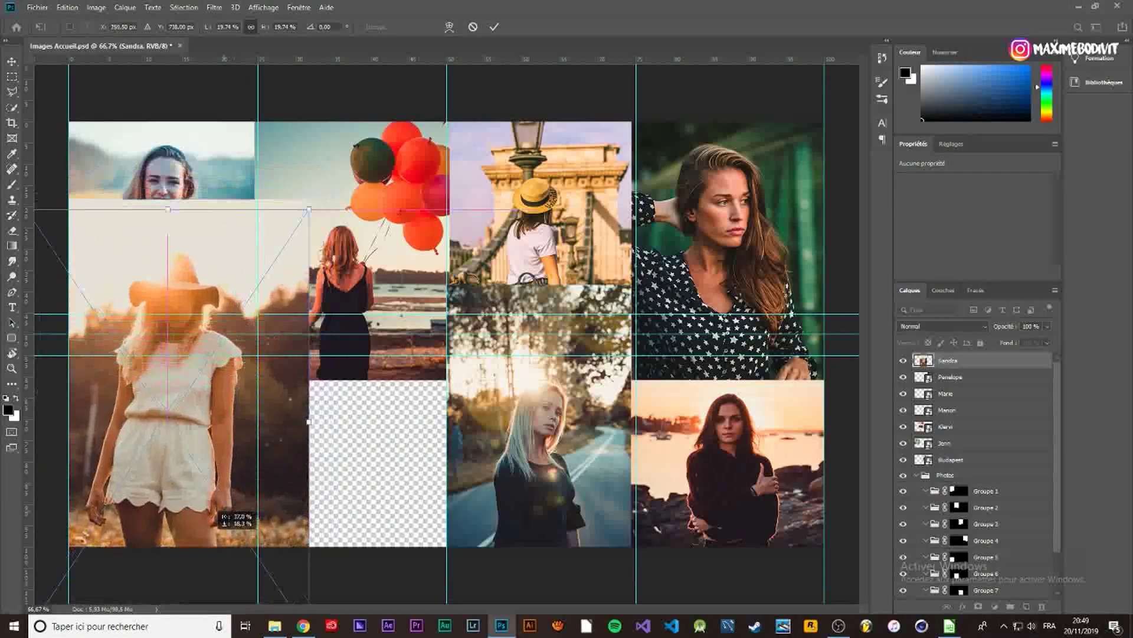
{"action": "left_click_drag", "start_coordinate": [309, 215], "coordinate": [269, 274]}
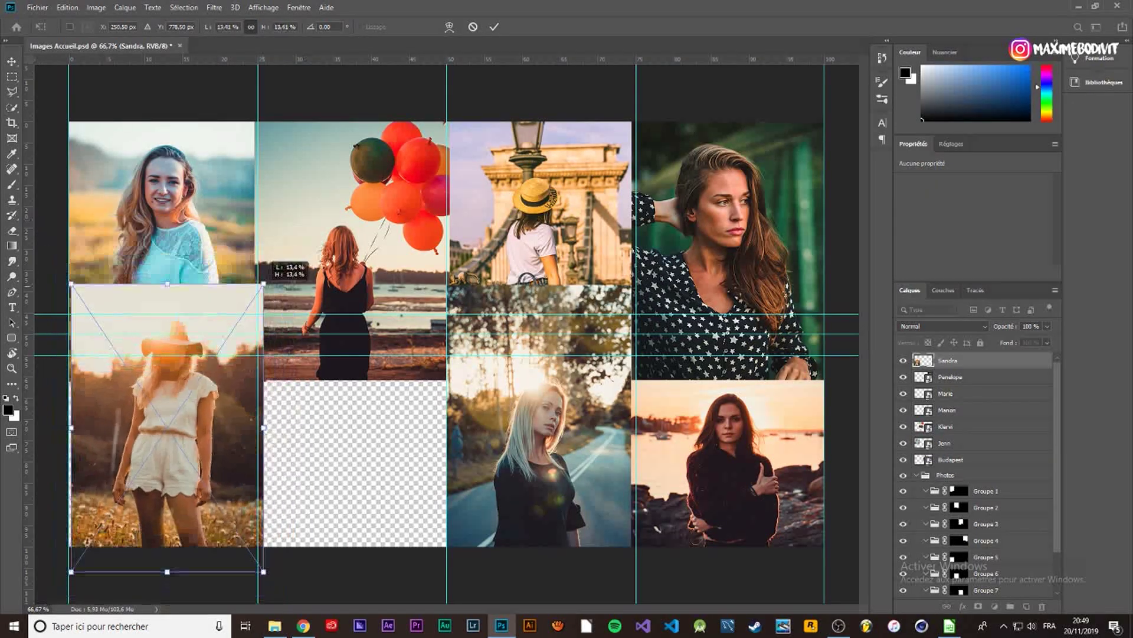
{"action": "left_click_drag", "start_coordinate": [218, 398], "coordinate": [214, 408]}
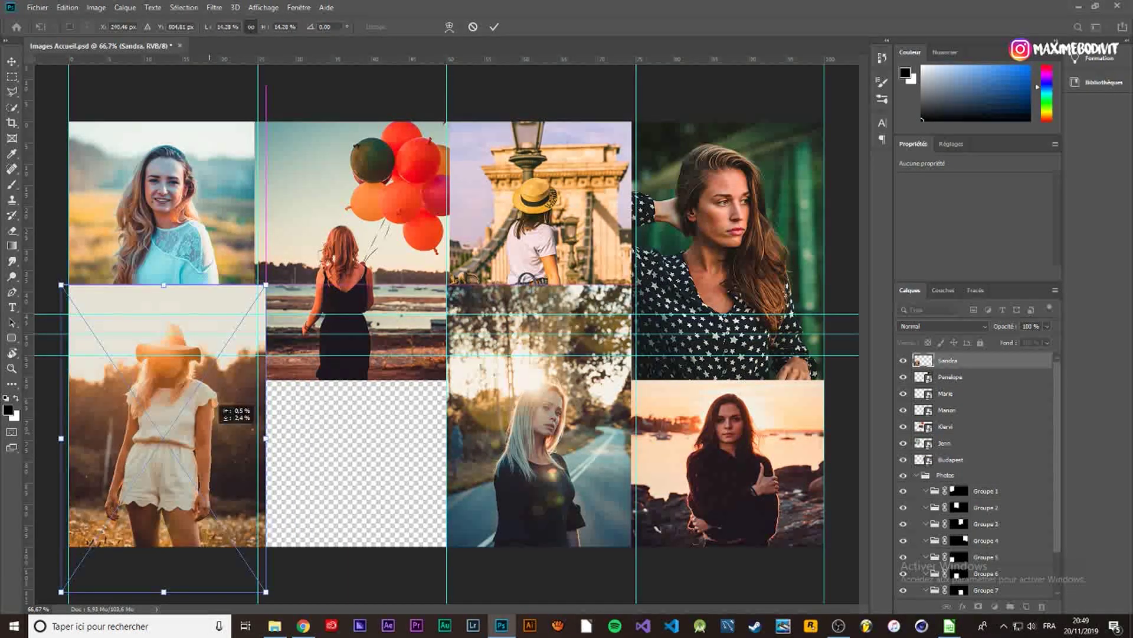
{"action": "left_click_drag", "start_coordinate": [265, 285], "coordinate": [259, 293]}
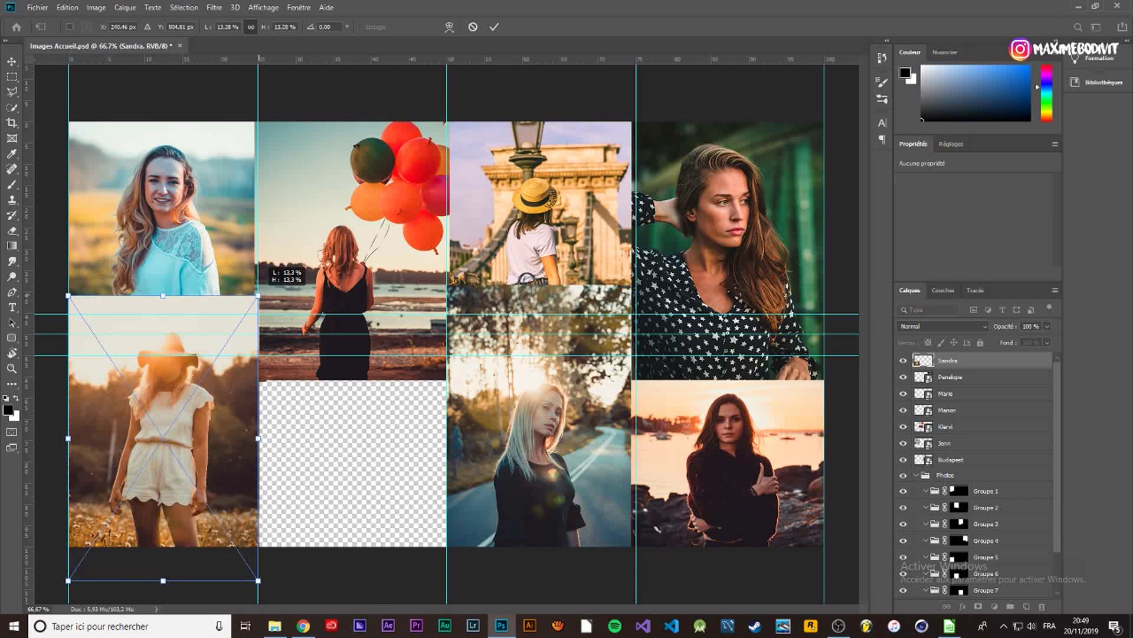
{"action": "left_click_drag", "start_coordinate": [224, 417], "coordinate": [227, 449]}
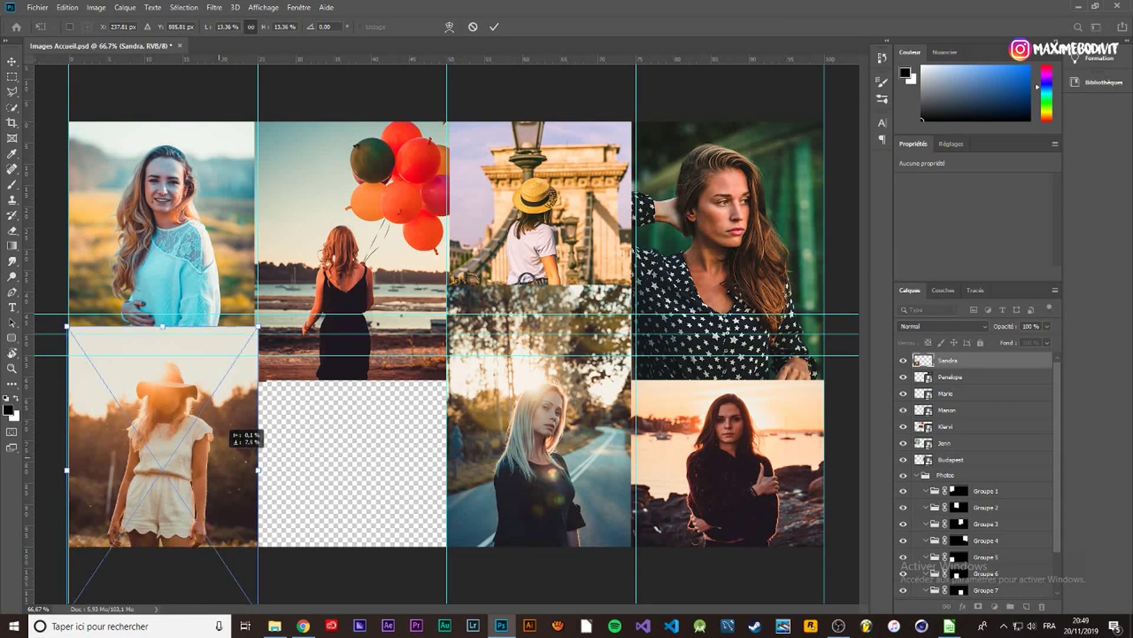
{"action": "left_click_drag", "start_coordinate": [226, 449], "coordinate": [225, 443]}
{"action": "key", "text": "ctrl+z"}
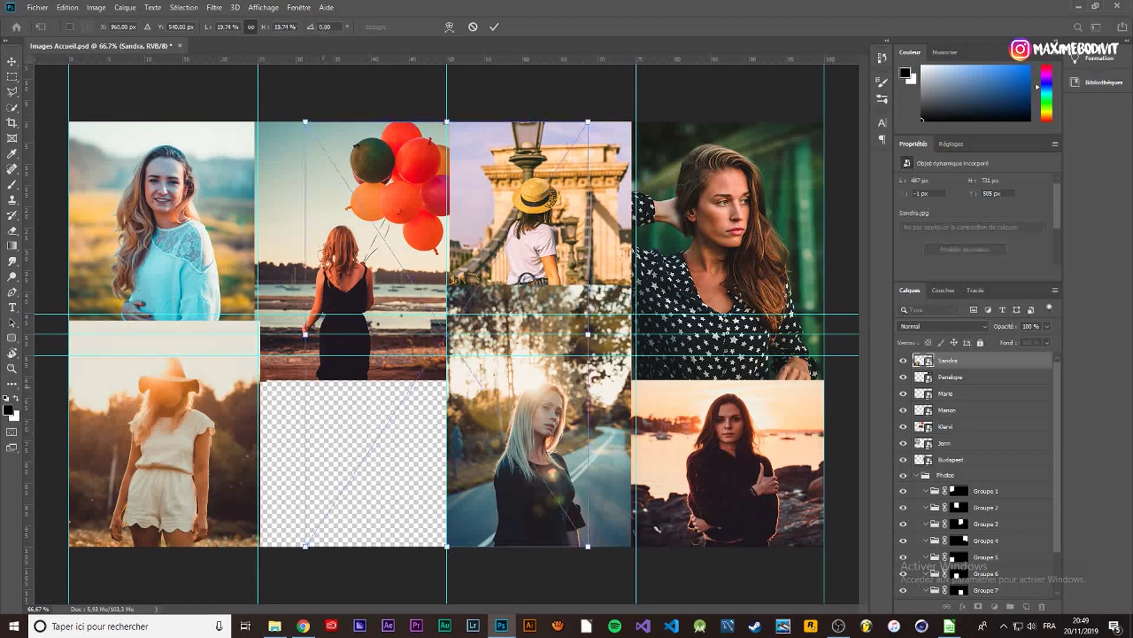
Step: Scale the paddleboard photo to about 13.68% into the second-column lower cell
{"action": "left_click_drag", "start_coordinate": [306, 122], "coordinate": [349, 190]}
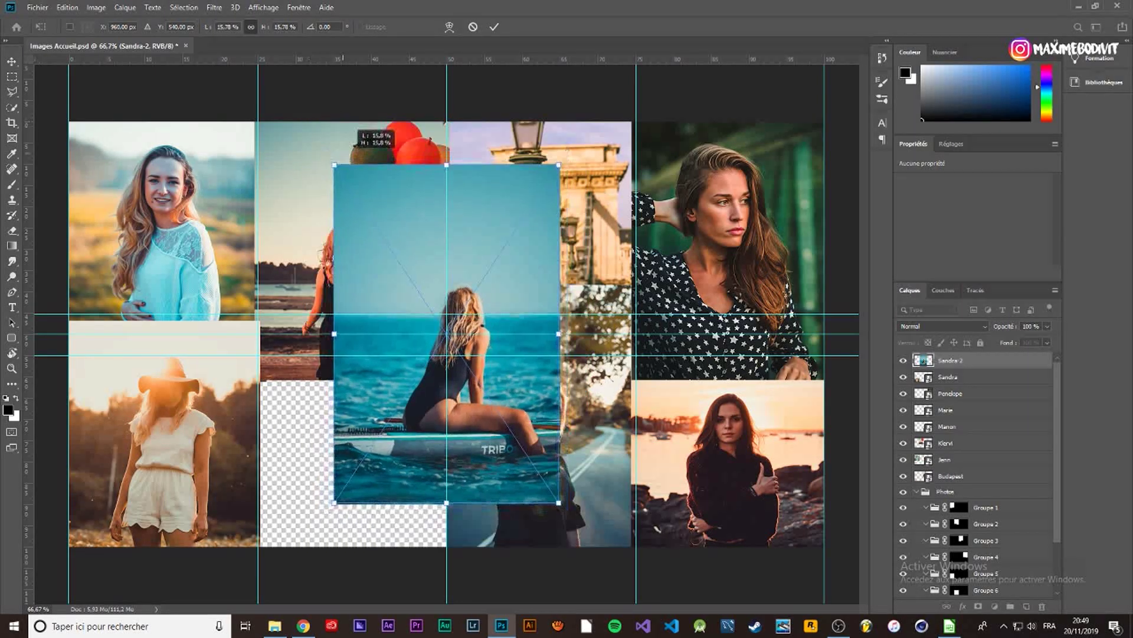
{"action": "left_click_drag", "start_coordinate": [408, 265], "coordinate": [378, 295]}
{"action": "left_click_drag", "start_coordinate": [418, 382], "coordinate": [357, 450]}
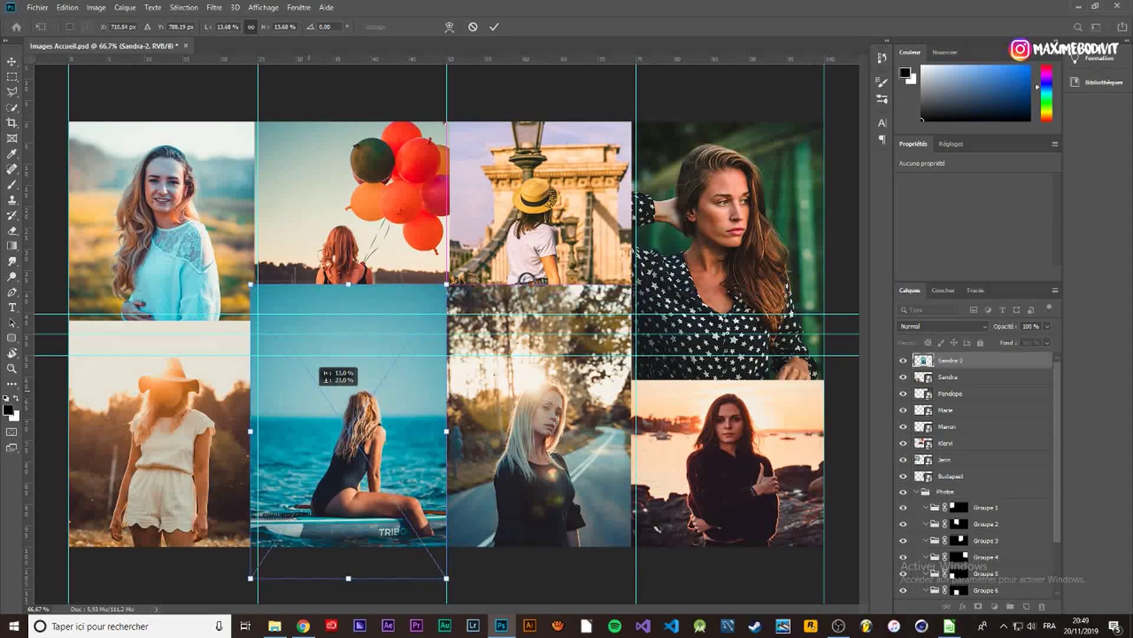
{"action": "left_click_drag", "start_coordinate": [358, 450], "coordinate": [363, 449]}
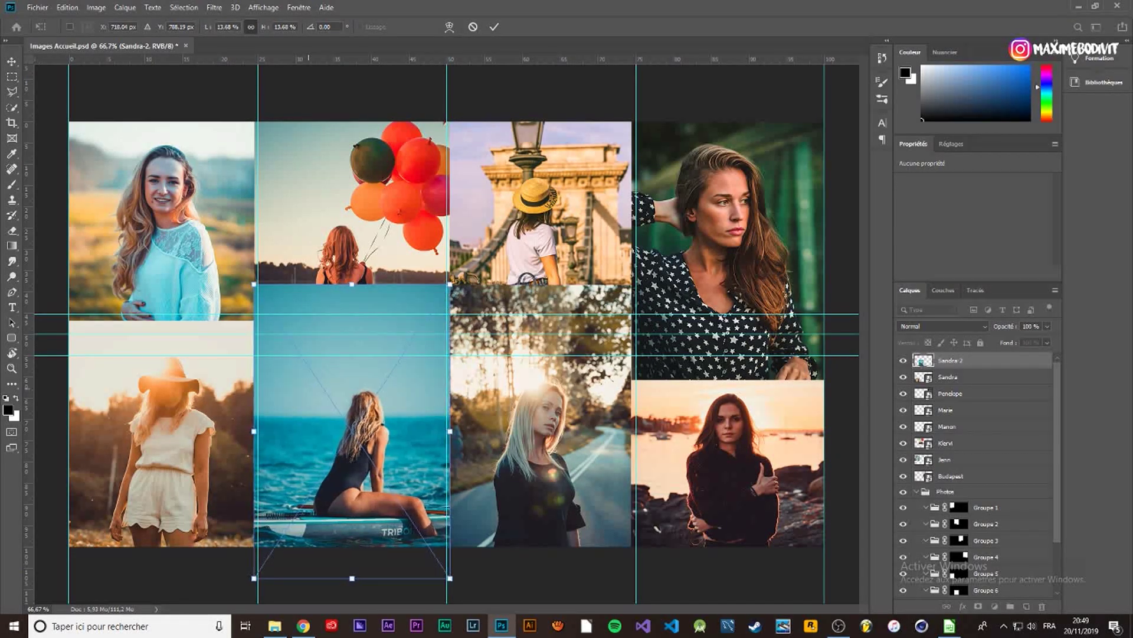
{"action": "key", "text": "Return"}
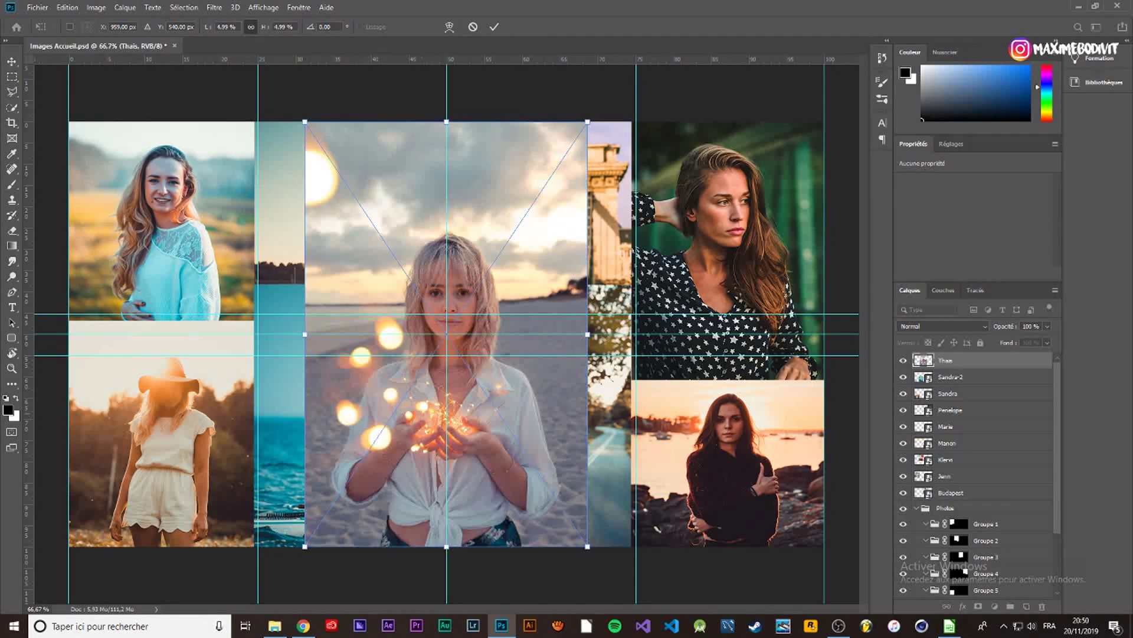
{"action": "left_click", "coordinate": [495, 27]}
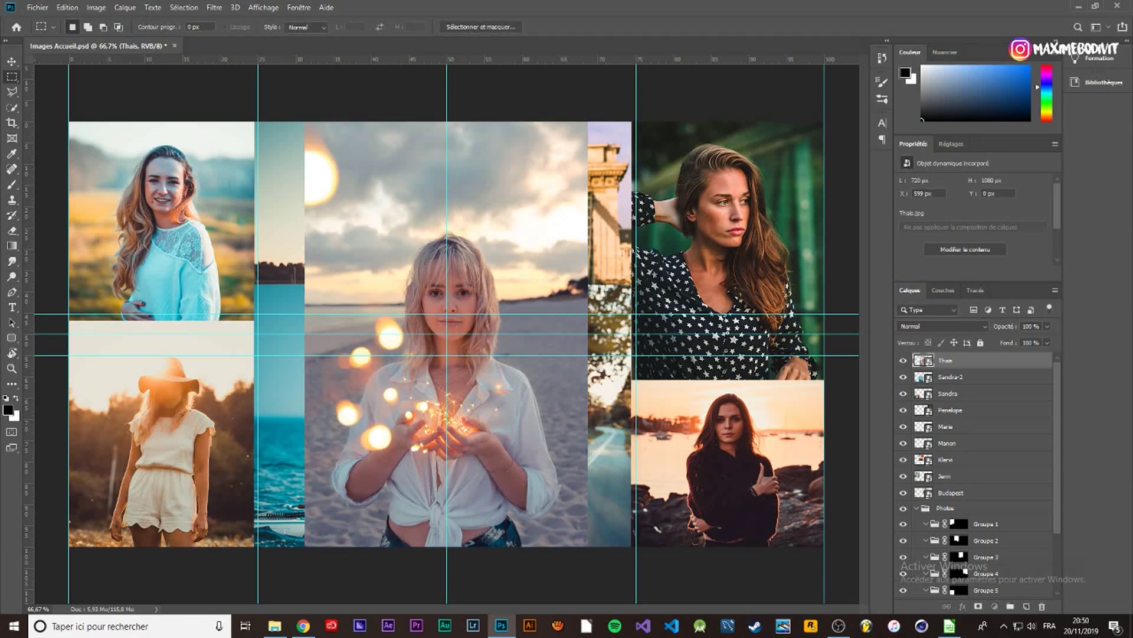
{"action": "key", "text": "Delete"}
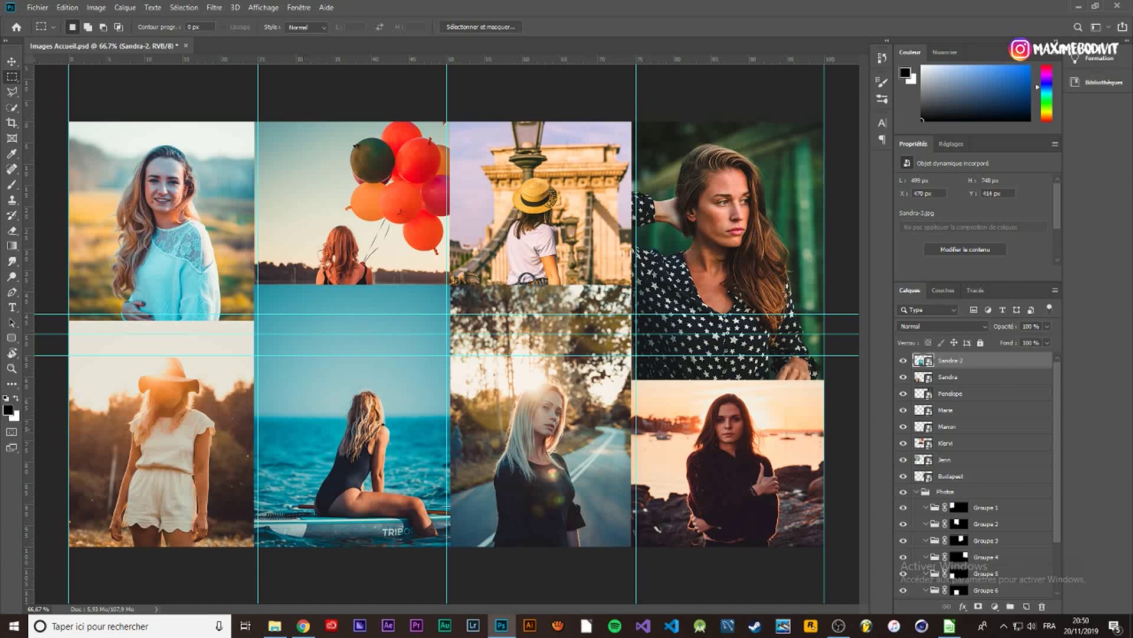
{"action": "left_click_drag", "start_coordinate": [924, 360], "coordinate": [924, 574]}
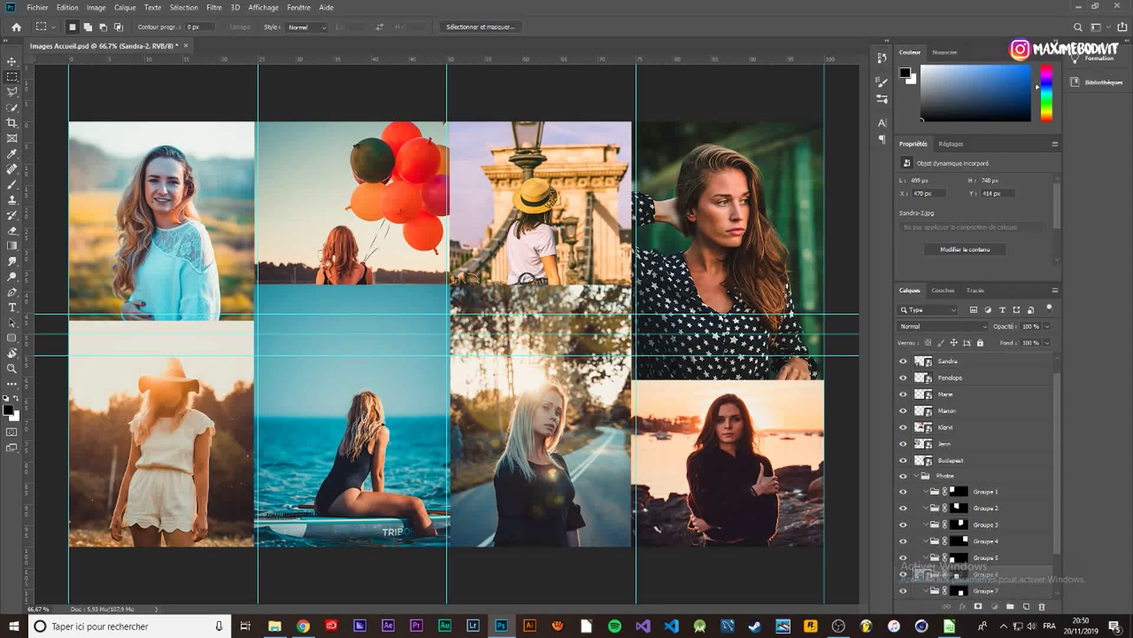
Step: Put the paddleboard, blue-sweater, Budapest and balloon photos into Groupes 6, 1, 3 and 2
{"action": "left_click_drag", "start_coordinate": [924, 574], "coordinate": [923, 574]}
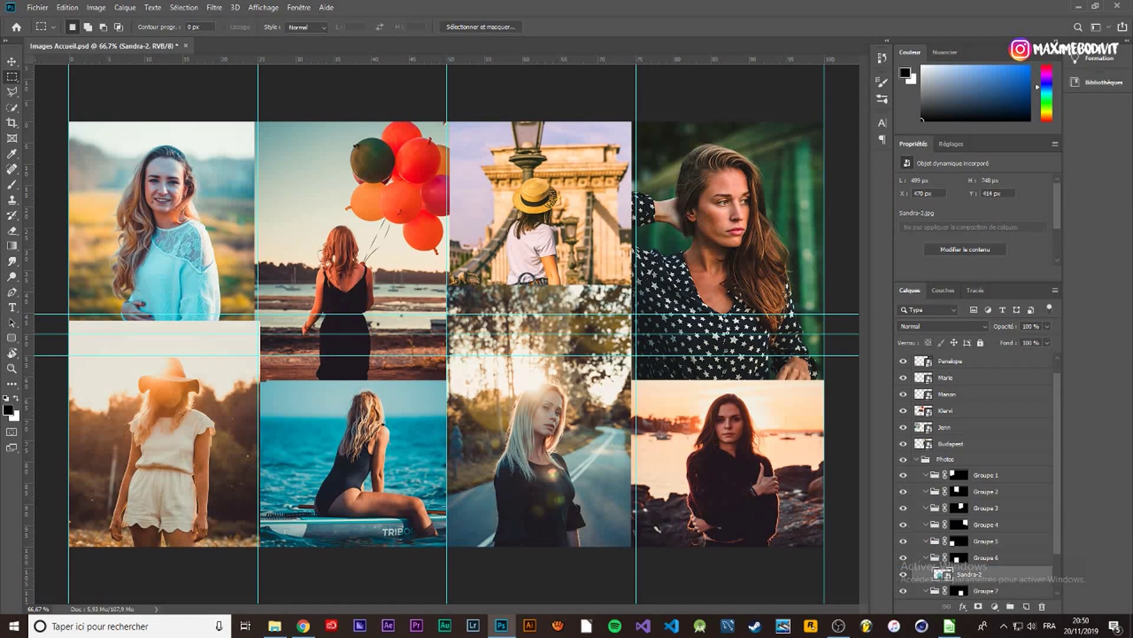
{"action": "left_click_drag", "start_coordinate": [924, 427], "coordinate": [924, 476]}
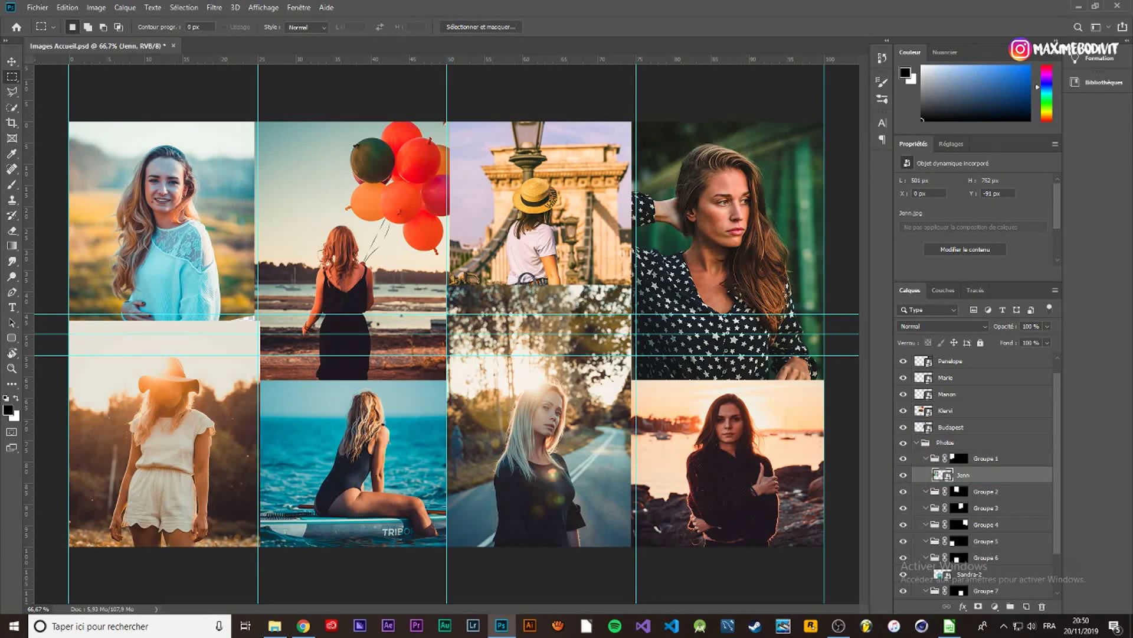
{"action": "left_click", "coordinate": [945, 427]}
{"action": "left_click_drag", "start_coordinate": [924, 427], "coordinate": [923, 508]}
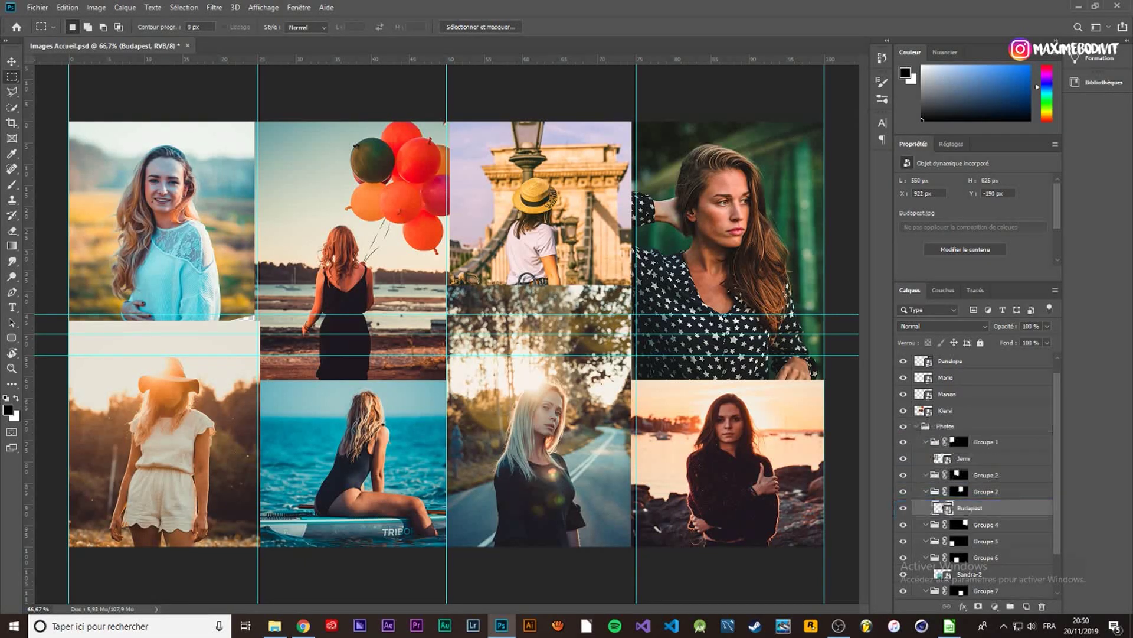
{"action": "left_click", "coordinate": [945, 411]}
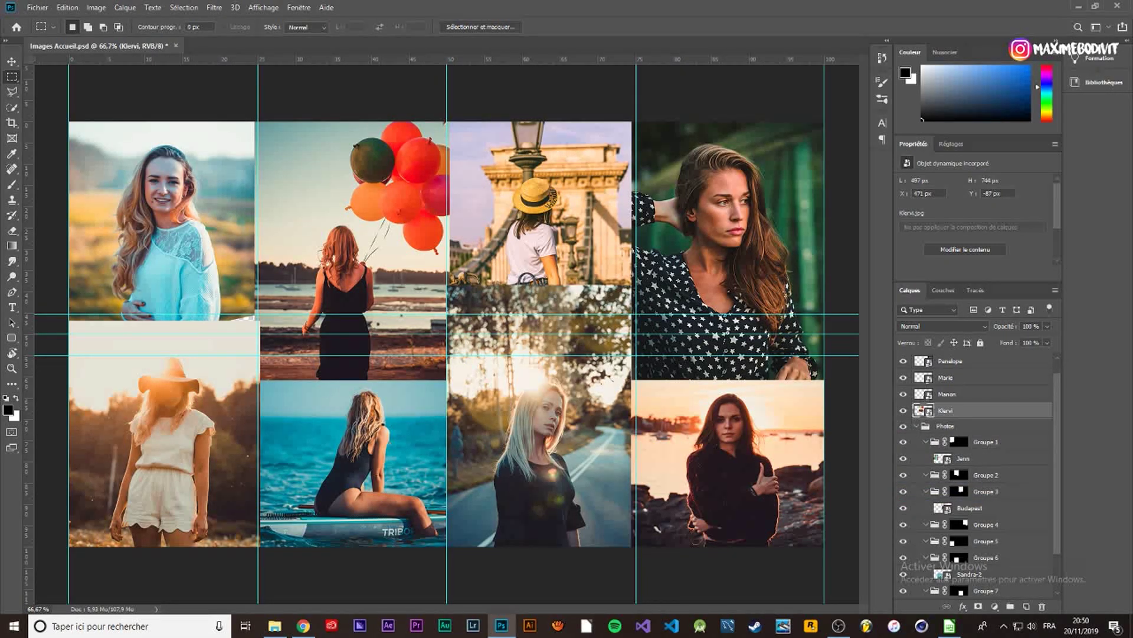
{"action": "left_click_drag", "start_coordinate": [945, 411], "coordinate": [944, 474]}
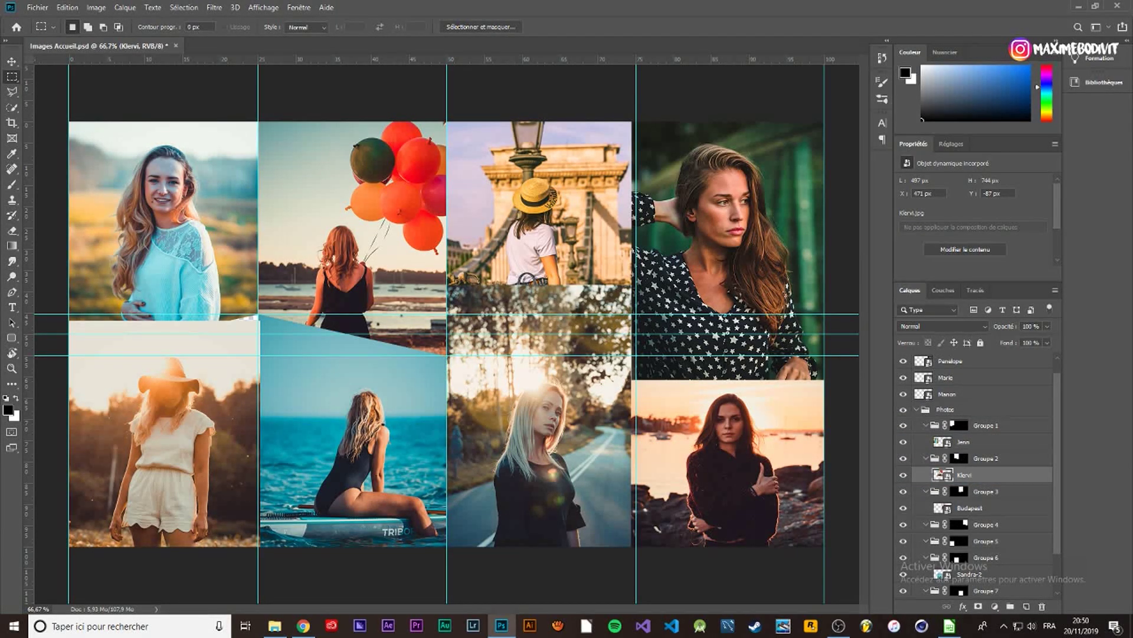
Step: Put the road portrait into Groupe 7, move the sunset layer down, and star-print and sunhat into Groupes 4 and 5
{"action": "left_click", "coordinate": [947, 394]}
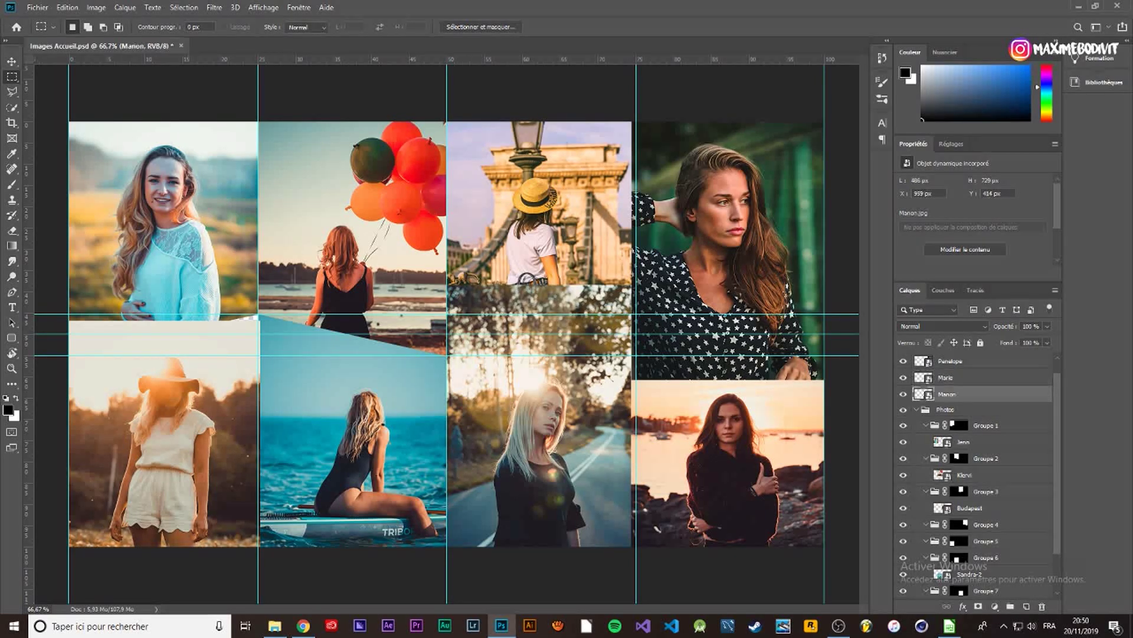
{"action": "left_click_drag", "start_coordinate": [947, 394], "coordinate": [924, 587]}
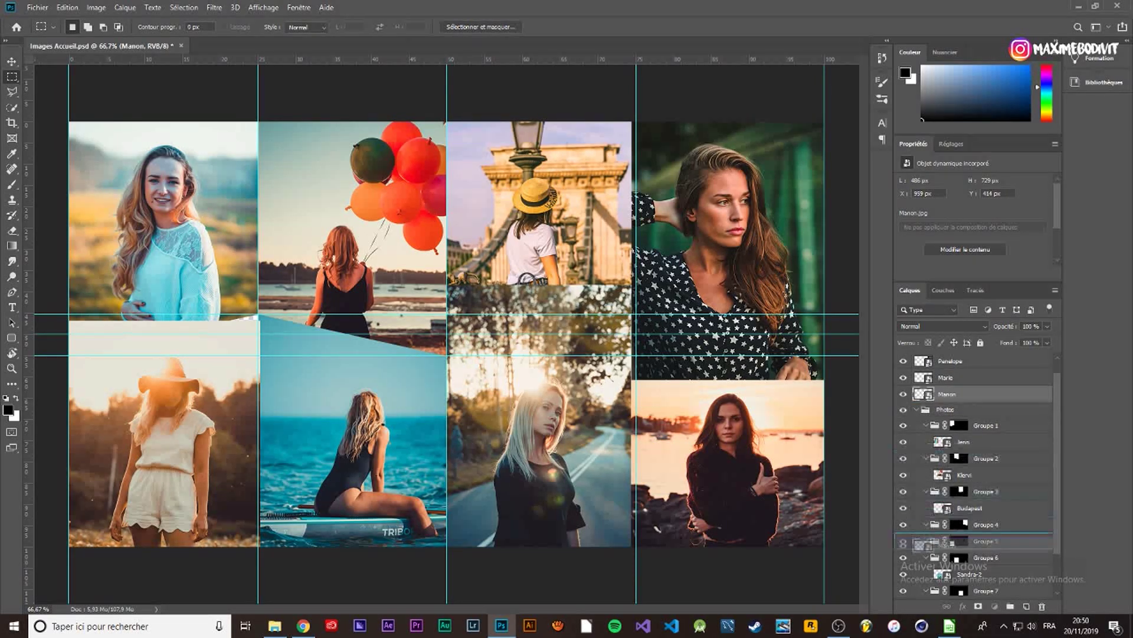
{"action": "left_click_drag", "start_coordinate": [924, 587], "coordinate": [924, 589]}
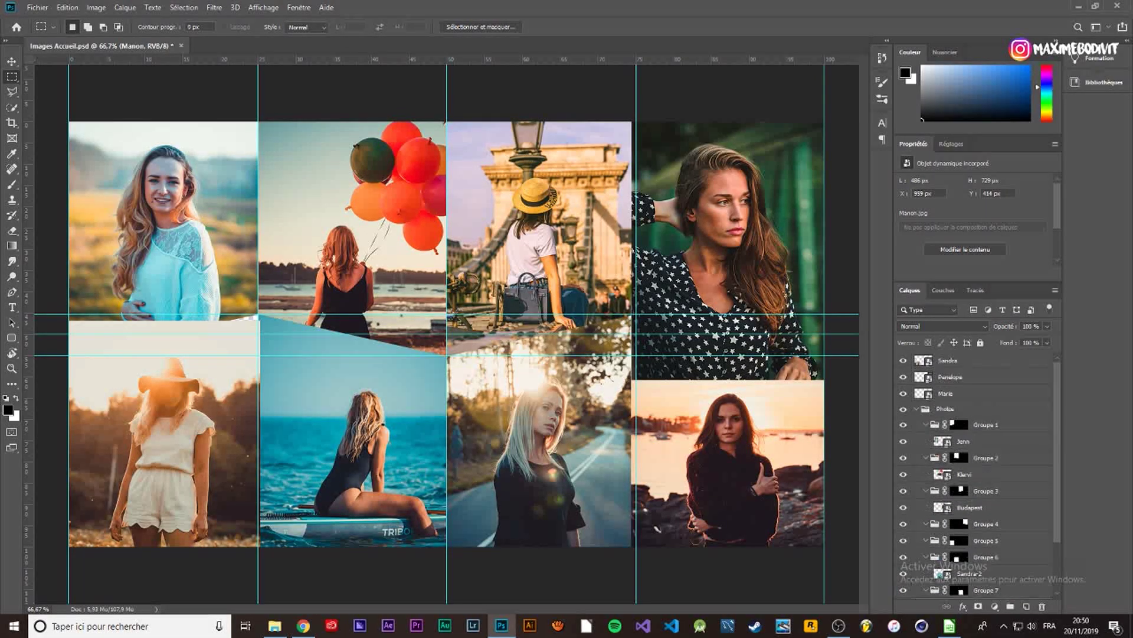
{"action": "left_click", "coordinate": [945, 393]}
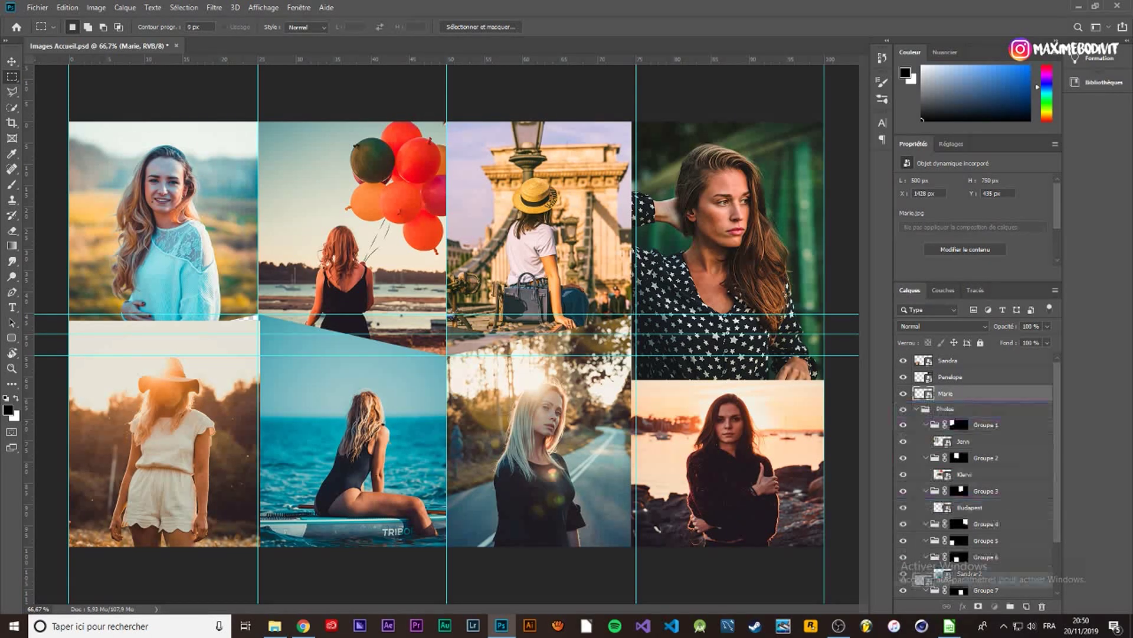
{"action": "left_click_drag", "start_coordinate": [946, 393], "coordinate": [924, 588]}
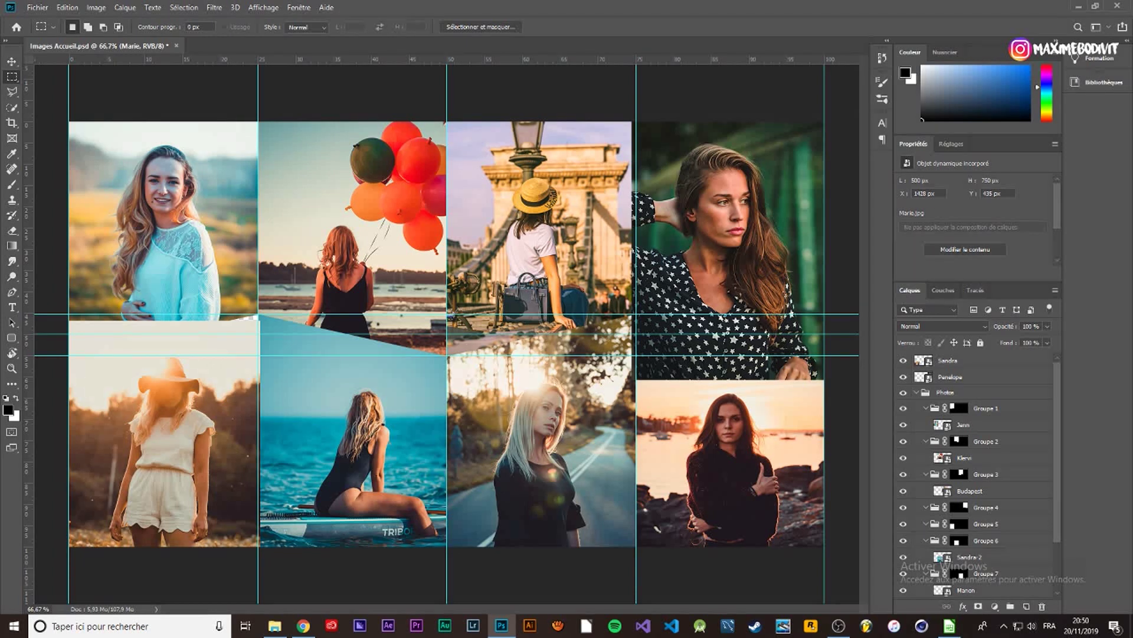
{"action": "left_click_drag", "start_coordinate": [949, 377], "coordinate": [949, 513]}
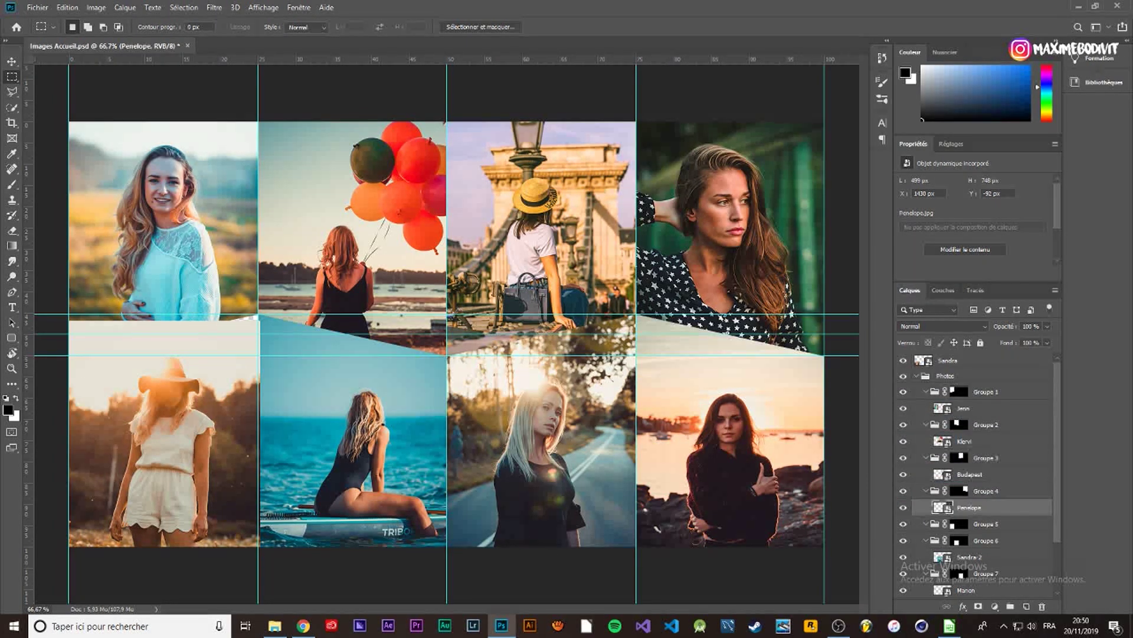
{"action": "left_click_drag", "start_coordinate": [948, 360], "coordinate": [956, 526]}
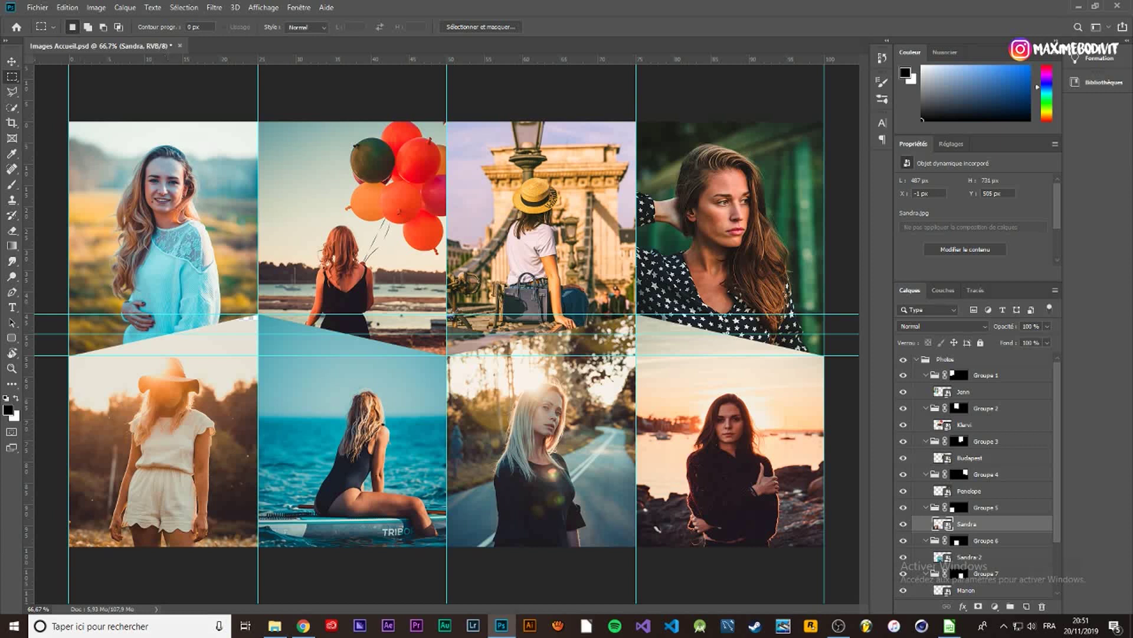
Step: Move the Sandra sunhat photo up about 23 px inside its panel
{"action": "key", "text": "v"}
{"action": "left_click_drag", "start_coordinate": [223, 370], "coordinate": [223, 357]}
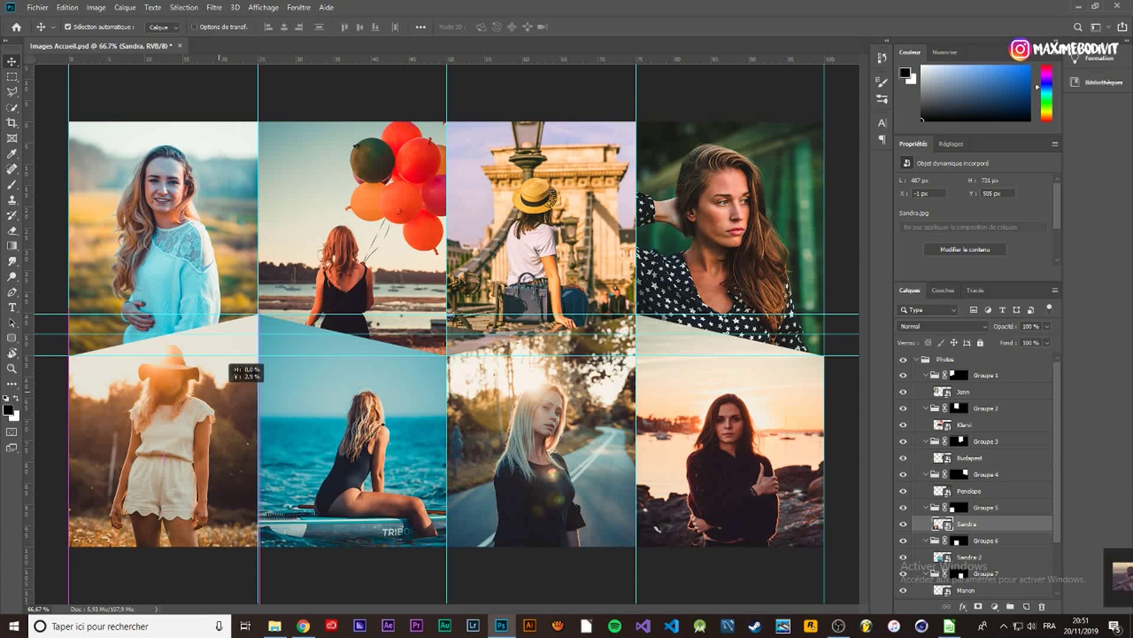
{"action": "left_click_drag", "start_coordinate": [223, 358], "coordinate": [223, 358]}
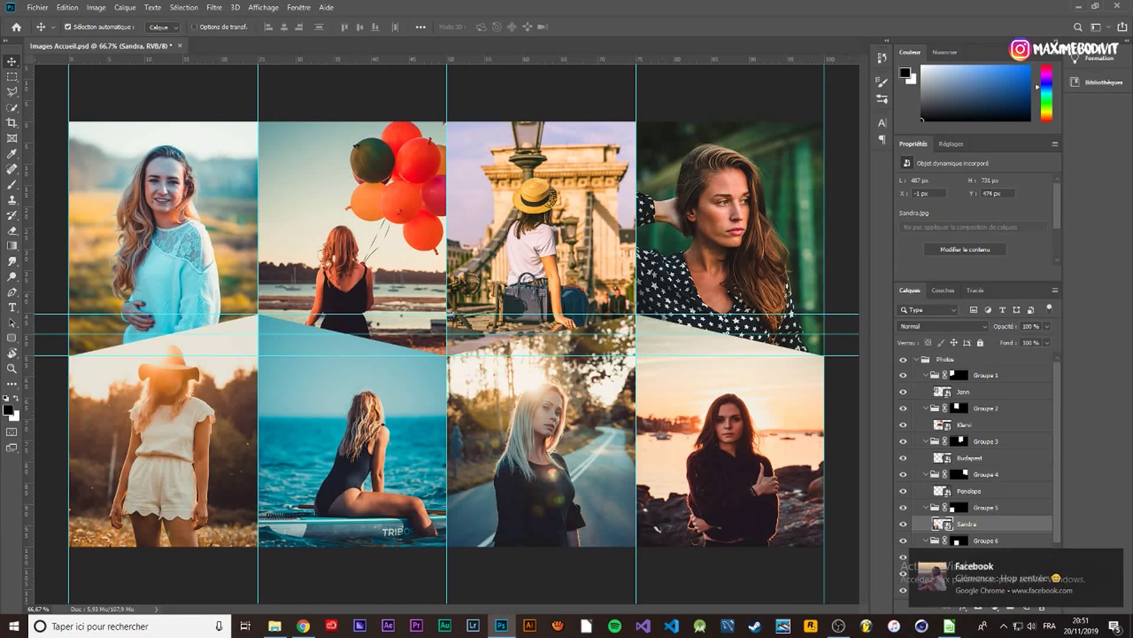
Step: Collapse Groupe 1 through Groupe 8 in the Layers panel and select Groupe 1
{"action": "left_click", "coordinate": [925, 375]}
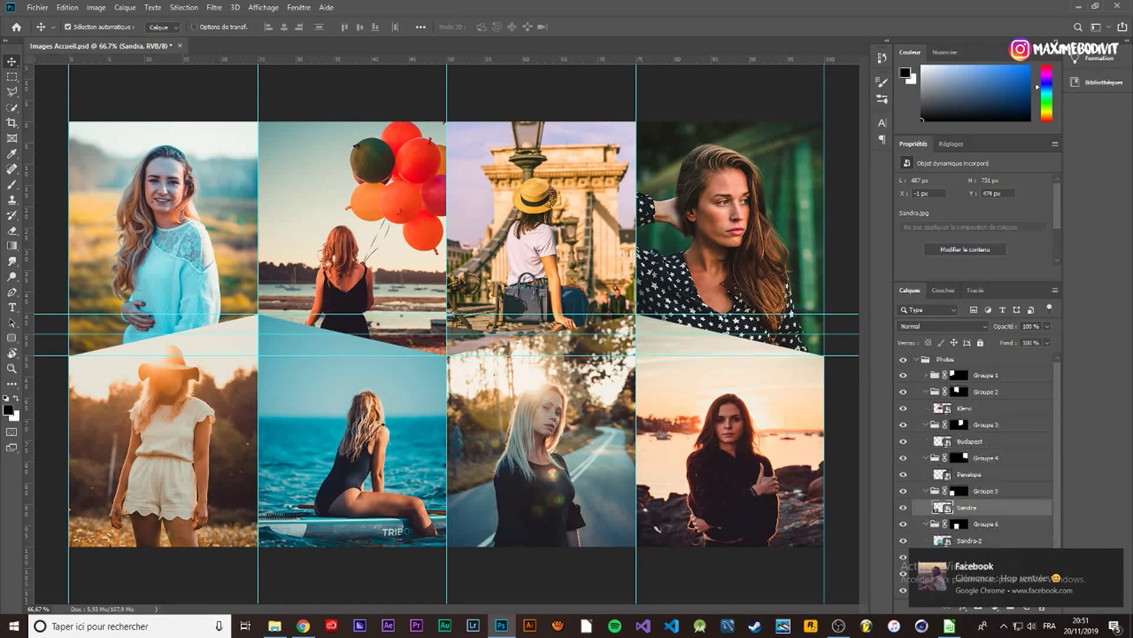
{"action": "left_click", "coordinate": [959, 391]}
{"action": "left_click", "coordinate": [926, 408]}
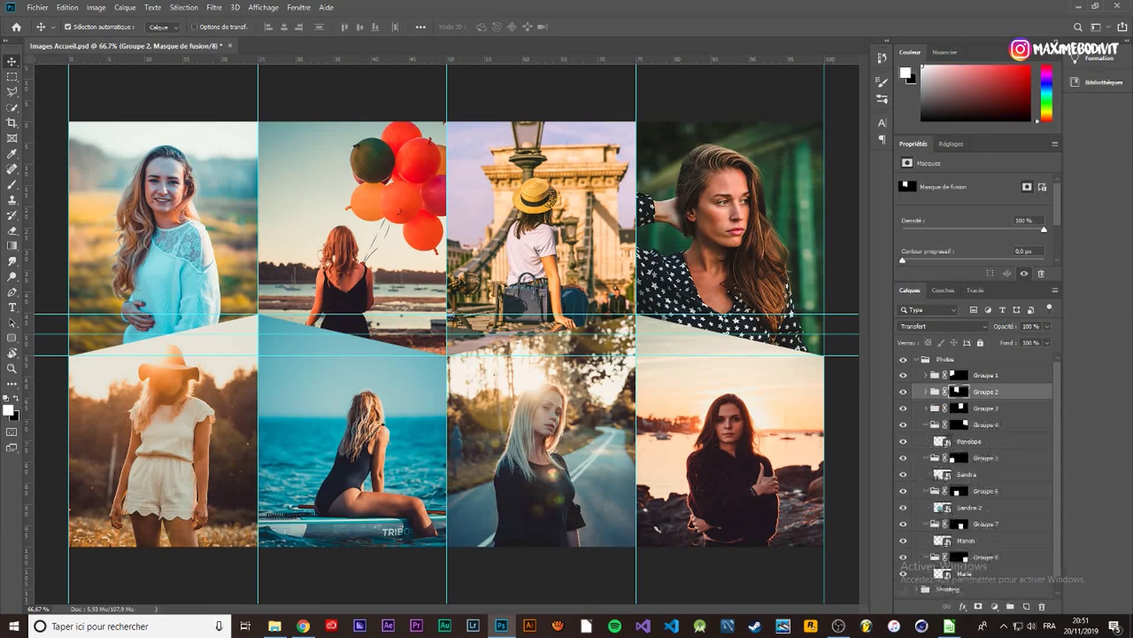
{"action": "left_click", "coordinate": [926, 424]}
{"action": "left_click", "coordinate": [926, 441]}
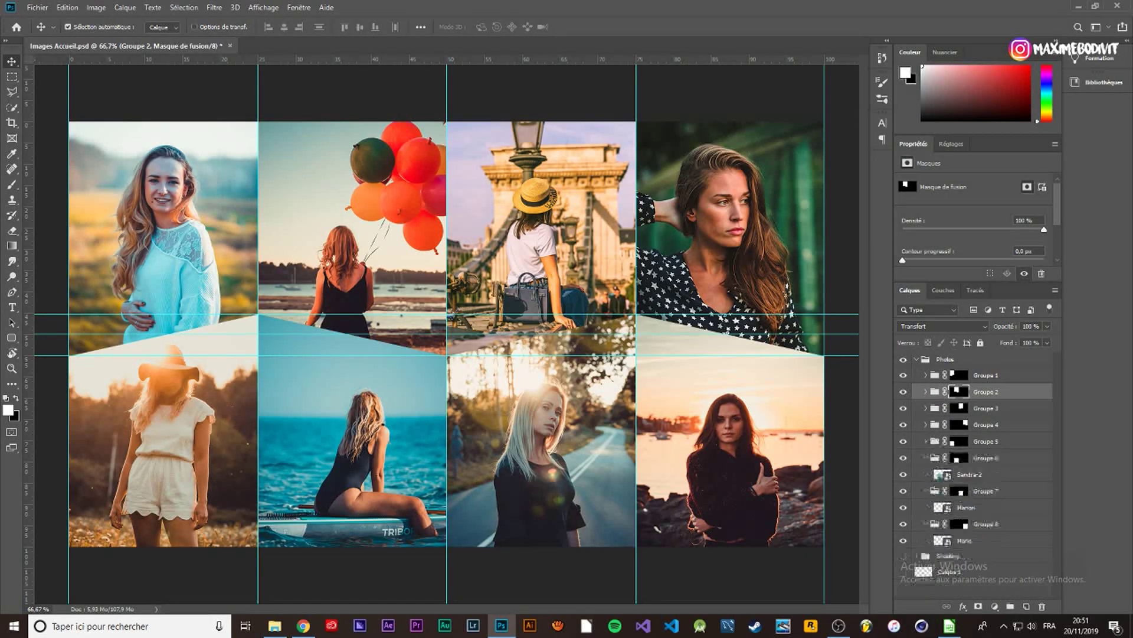
{"action": "left_click", "coordinate": [925, 474]}
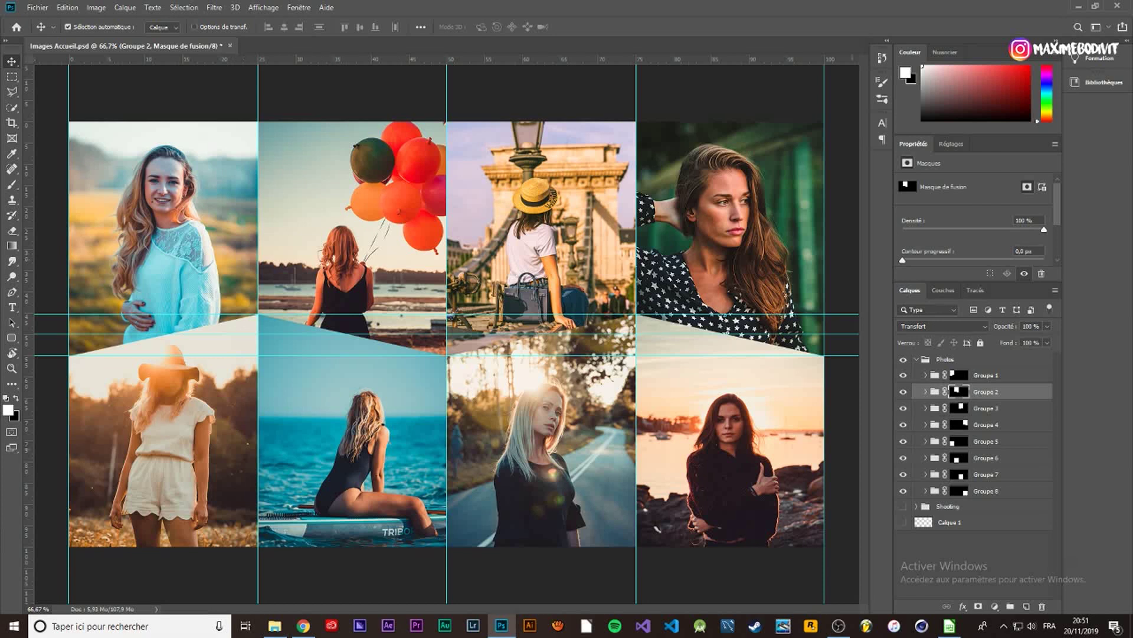
{"action": "key", "text": "alt+bracketright"}
{"action": "key", "text": "space"}
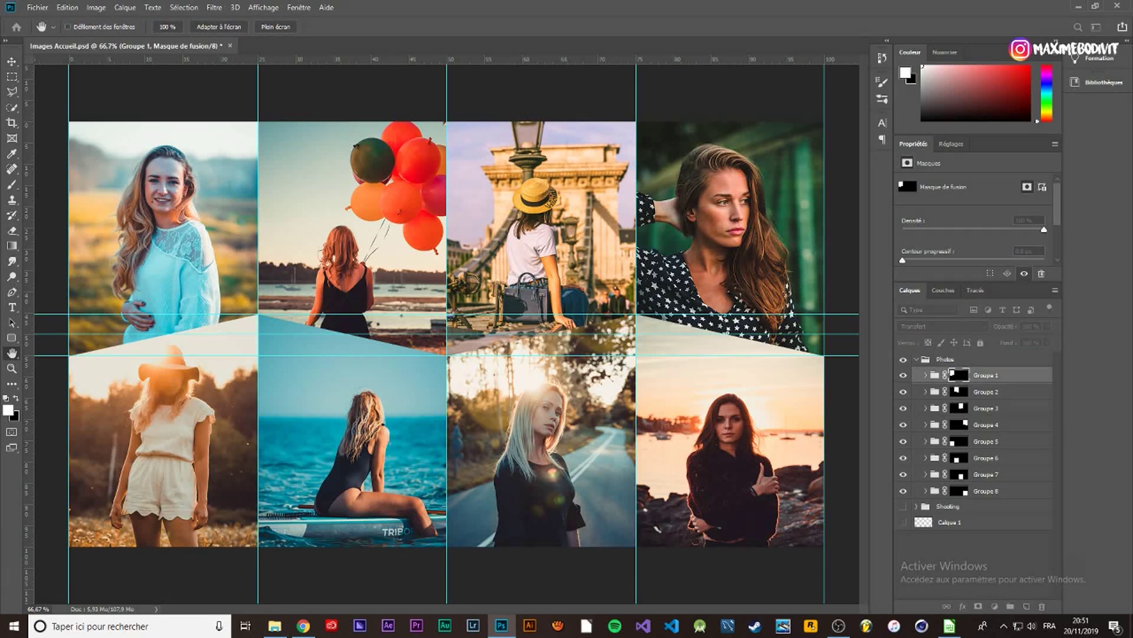
Step: Add a drop shadow to Groupe 1 and to Groupe 2, using a 90° angle on Groupe 2
{"action": "double_click", "coordinate": [1021, 375]}
{"action": "left_click_drag", "start_coordinate": [640, 282], "coordinate": [599, 142]}
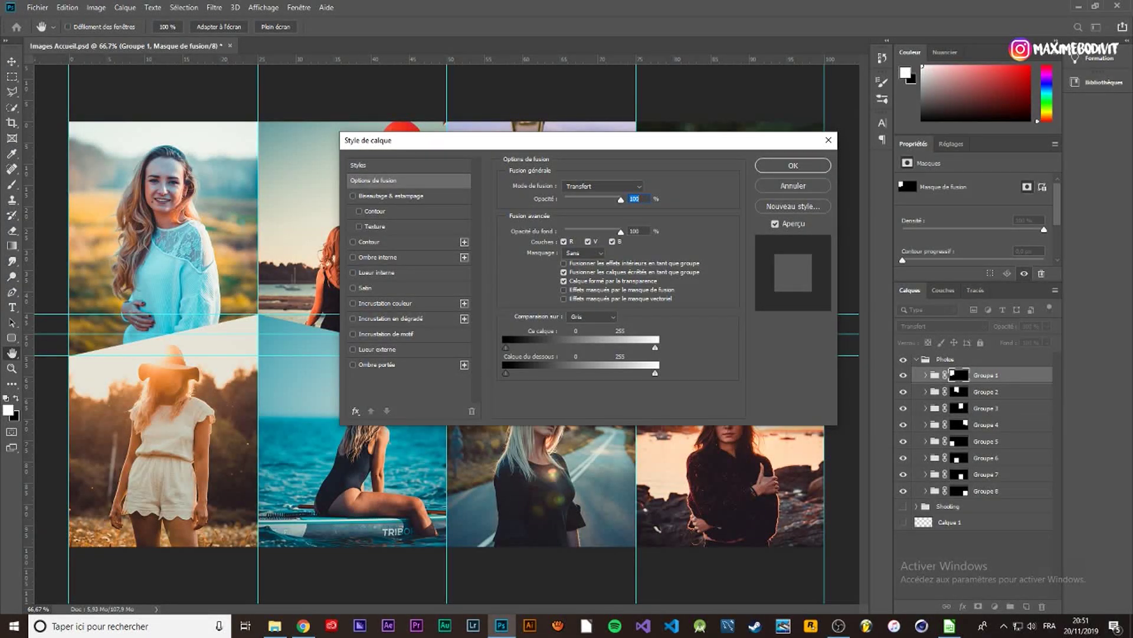
{"action": "left_click", "coordinate": [353, 364]}
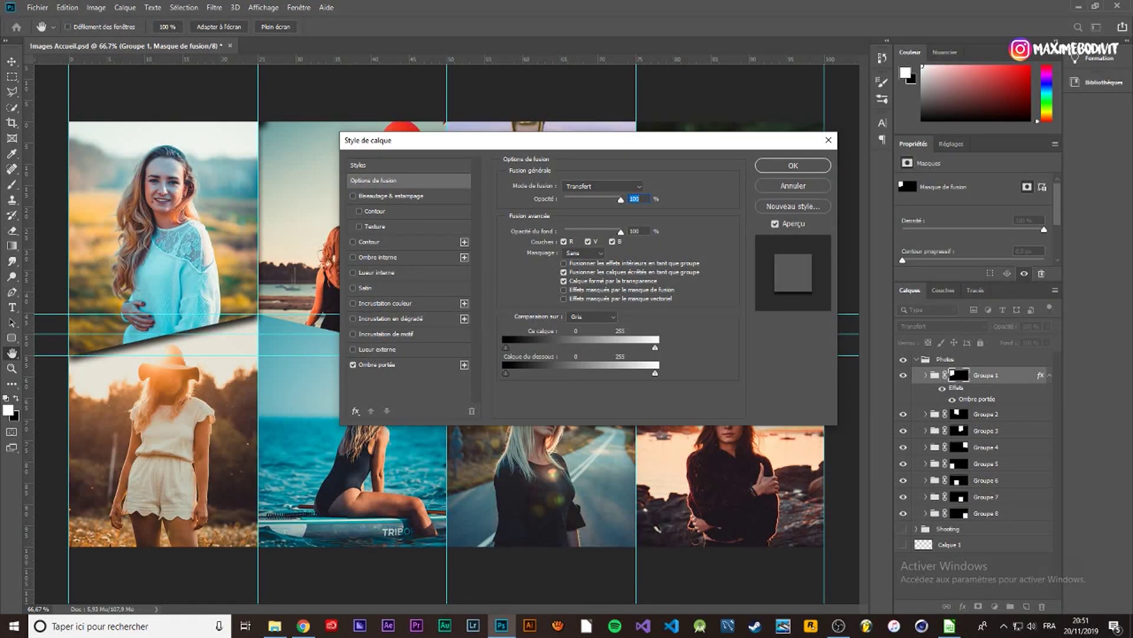
{"action": "left_click", "coordinate": [792, 166]}
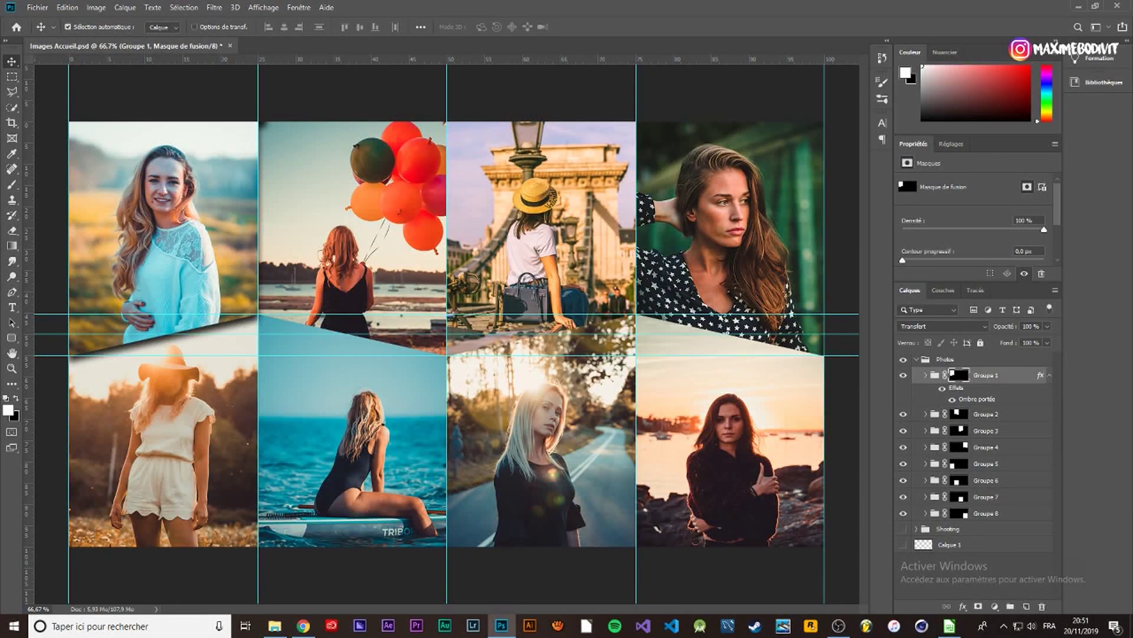
{"action": "double_click", "coordinate": [1015, 414]}
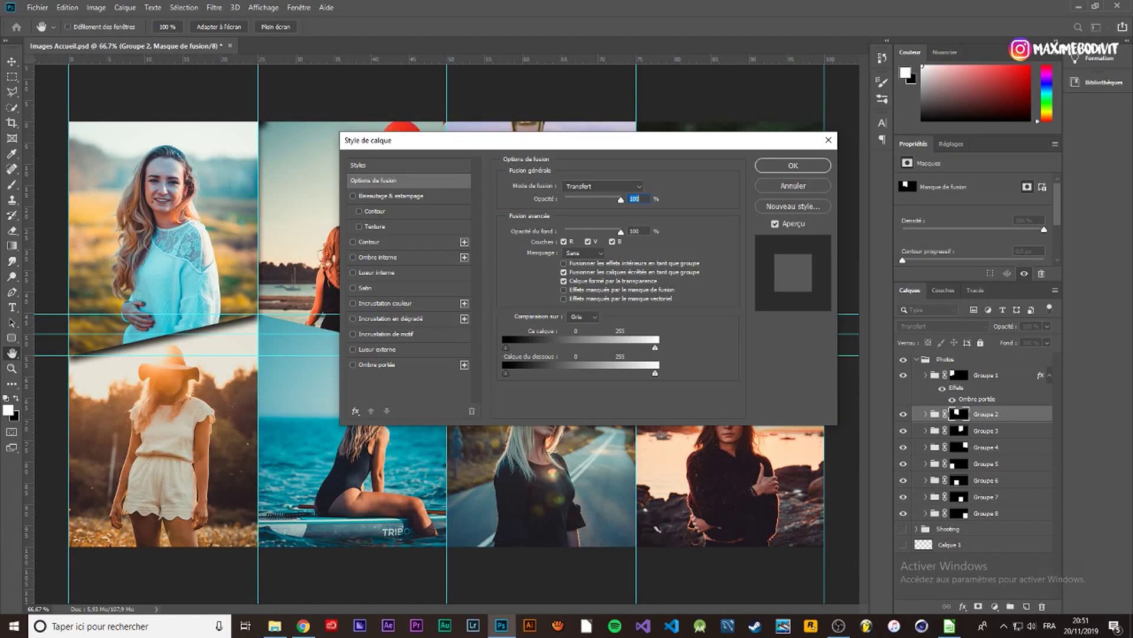
{"action": "left_click", "coordinate": [377, 364]}
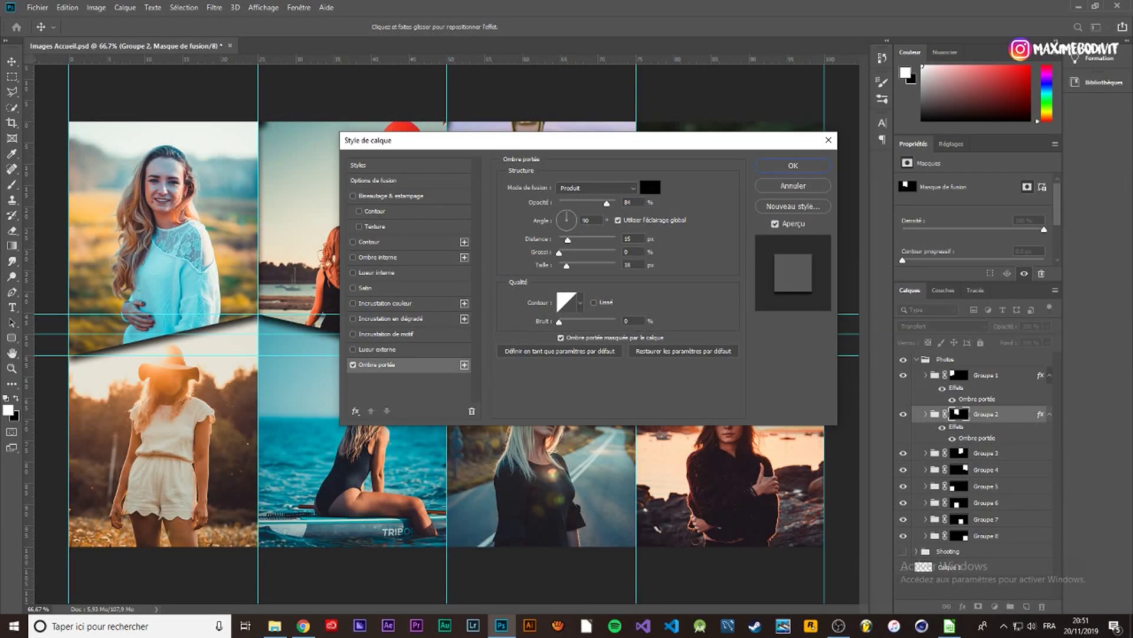
{"action": "type", "text": "90"}
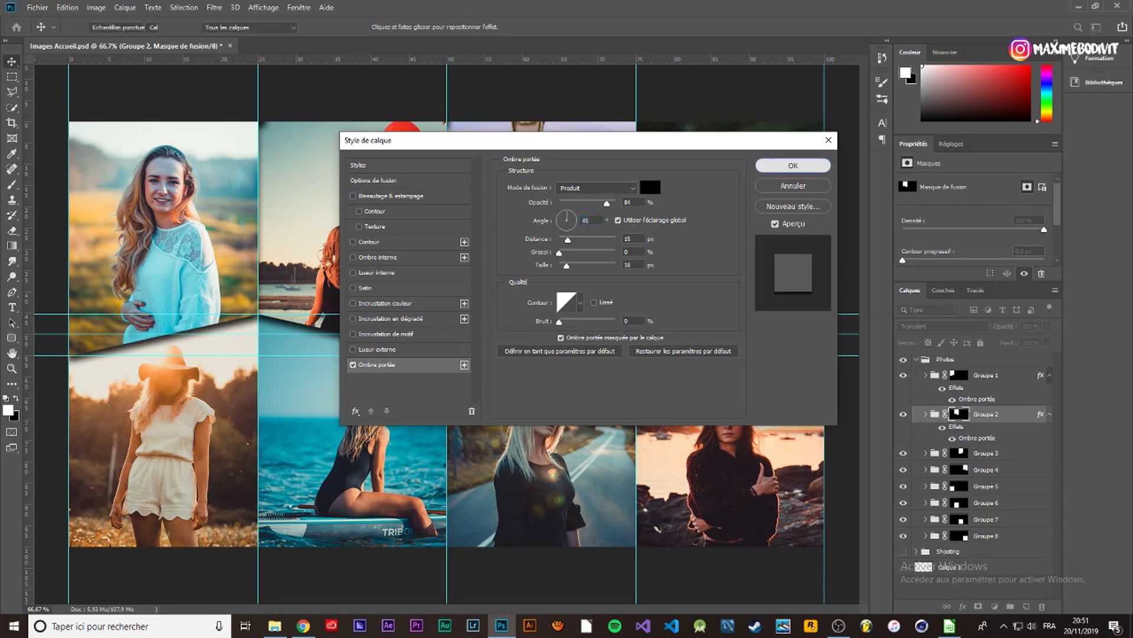
{"action": "left_click", "coordinate": [794, 166]}
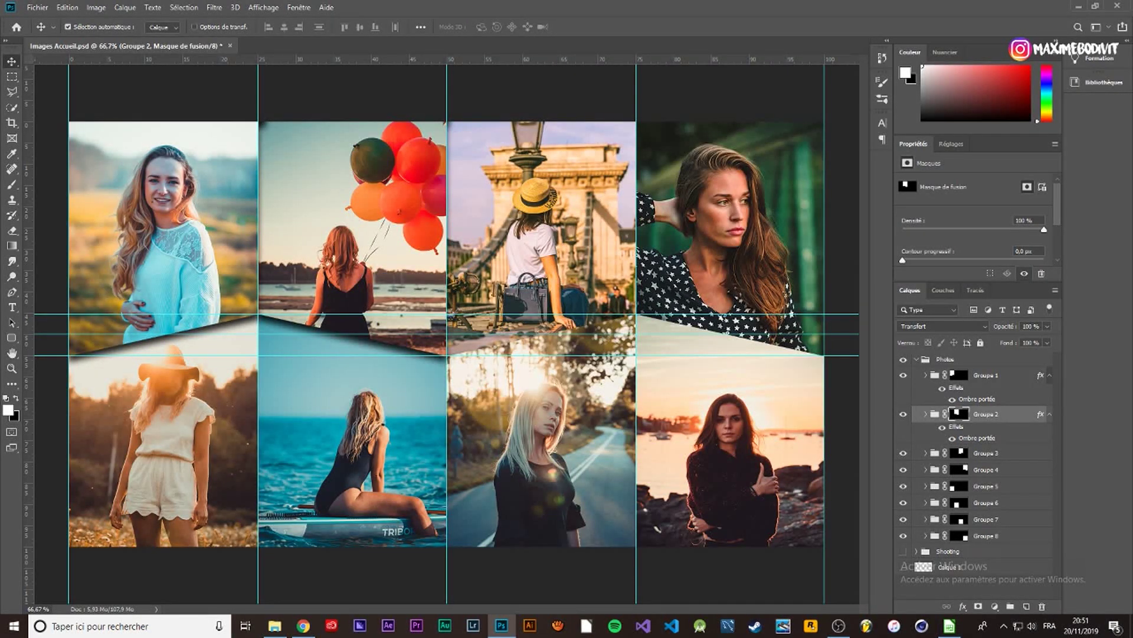
Step: Add drop shadows to Groupe 3 and Groupe 4, then nest Groupe 4 in a new group
{"action": "left_click", "coordinate": [1015, 452]}
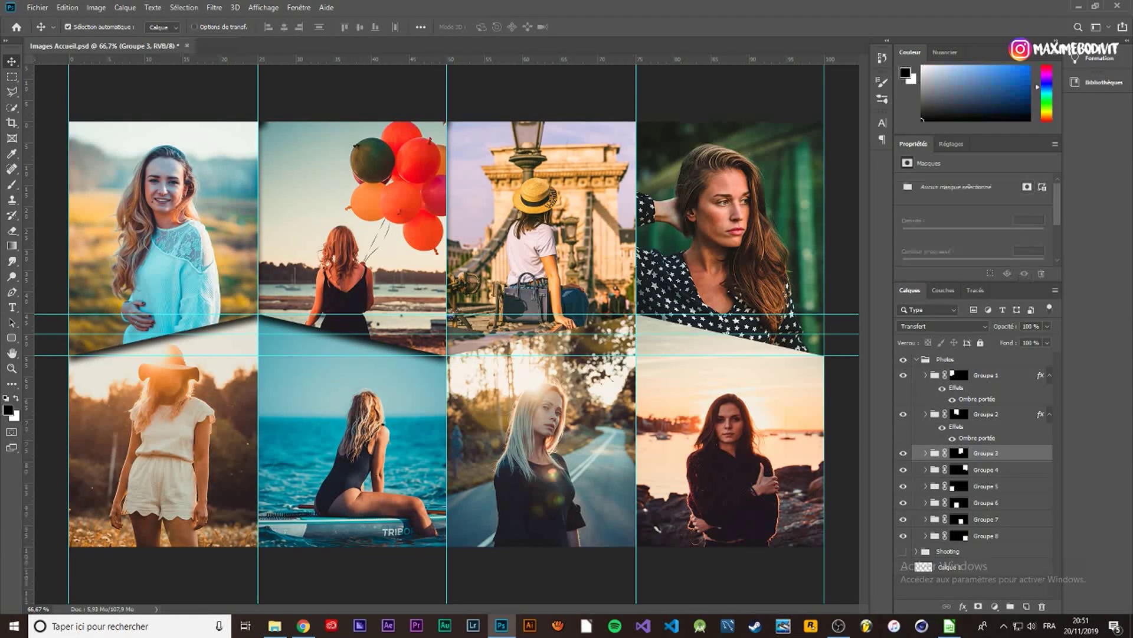
{"action": "double_click", "coordinate": [1015, 453]}
{"action": "left_click", "coordinate": [377, 364]}
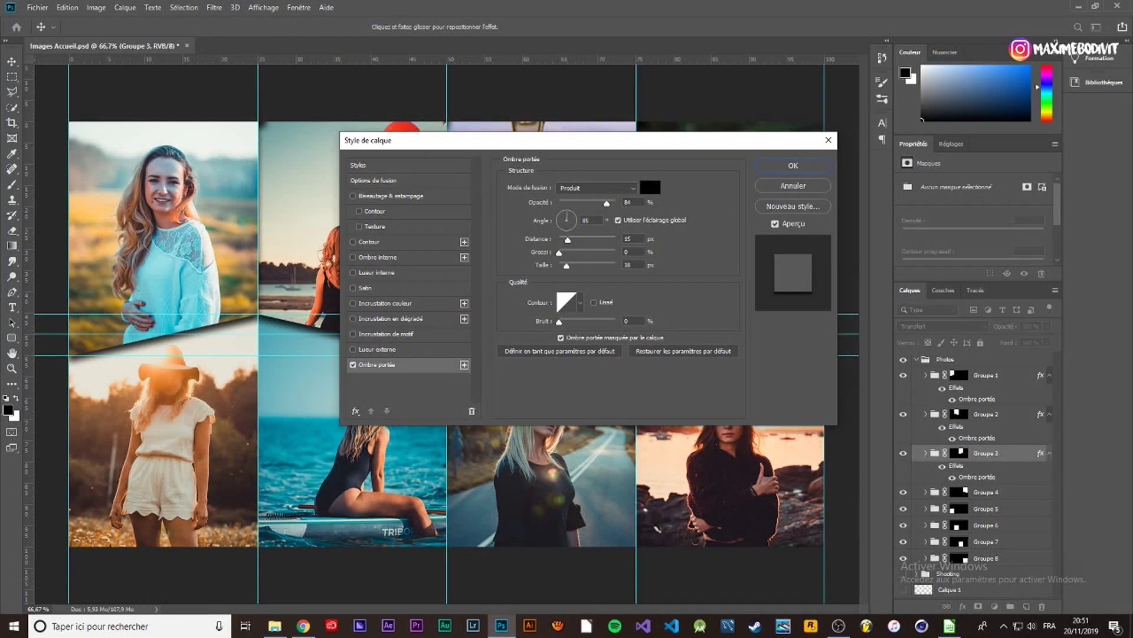
{"action": "left_click", "coordinate": [793, 165]}
{"action": "left_click", "coordinate": [1016, 492]}
{"action": "double_click", "coordinate": [1015, 492]}
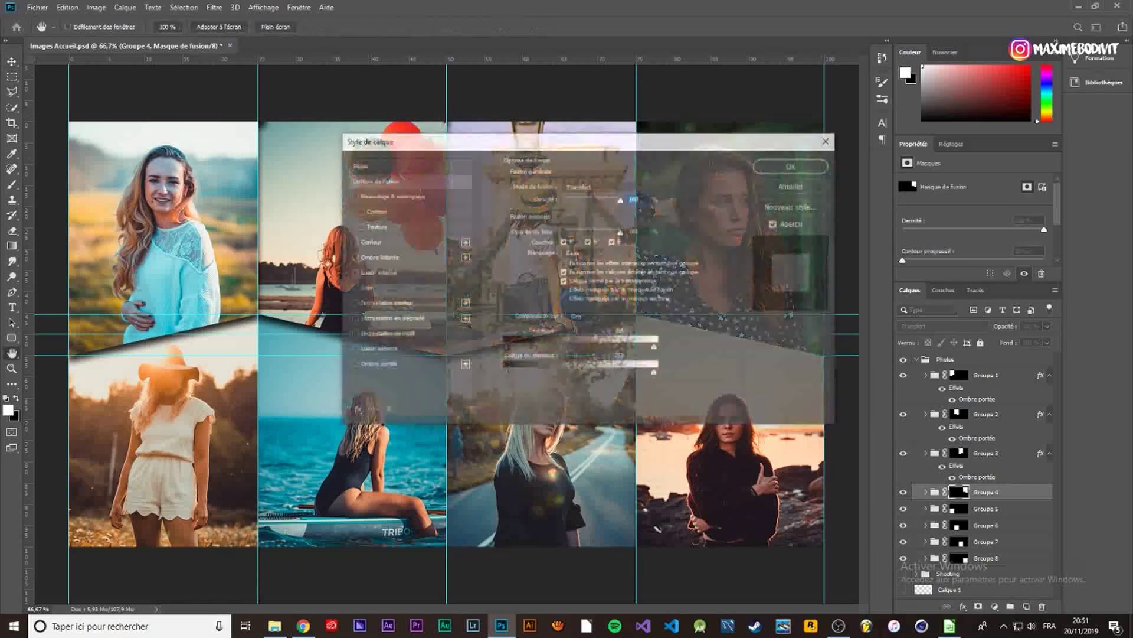
{"action": "left_click", "coordinate": [377, 364]}
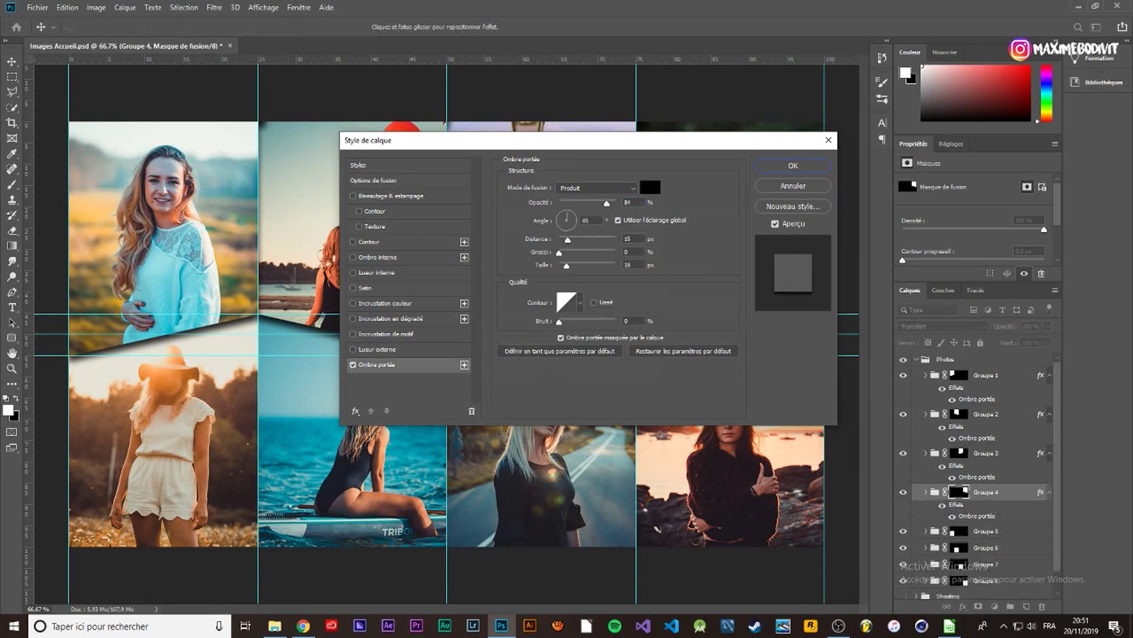
{"action": "key", "text": "Return"}
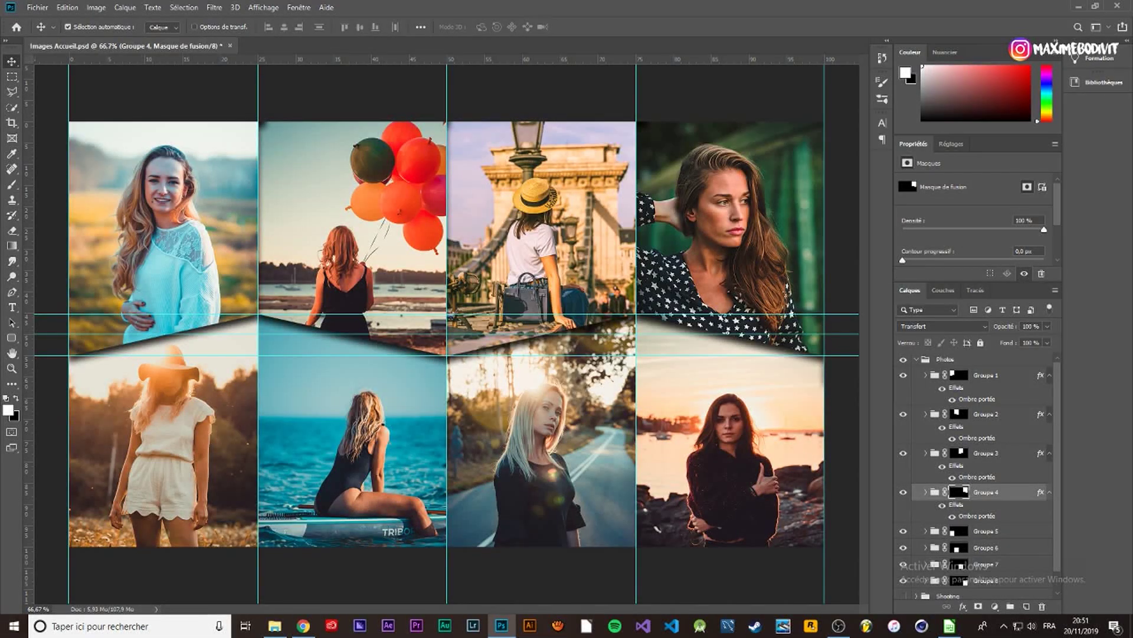
{"action": "key", "text": "ctrl+g"}
{"action": "key", "text": "ctrl+semicolon"}
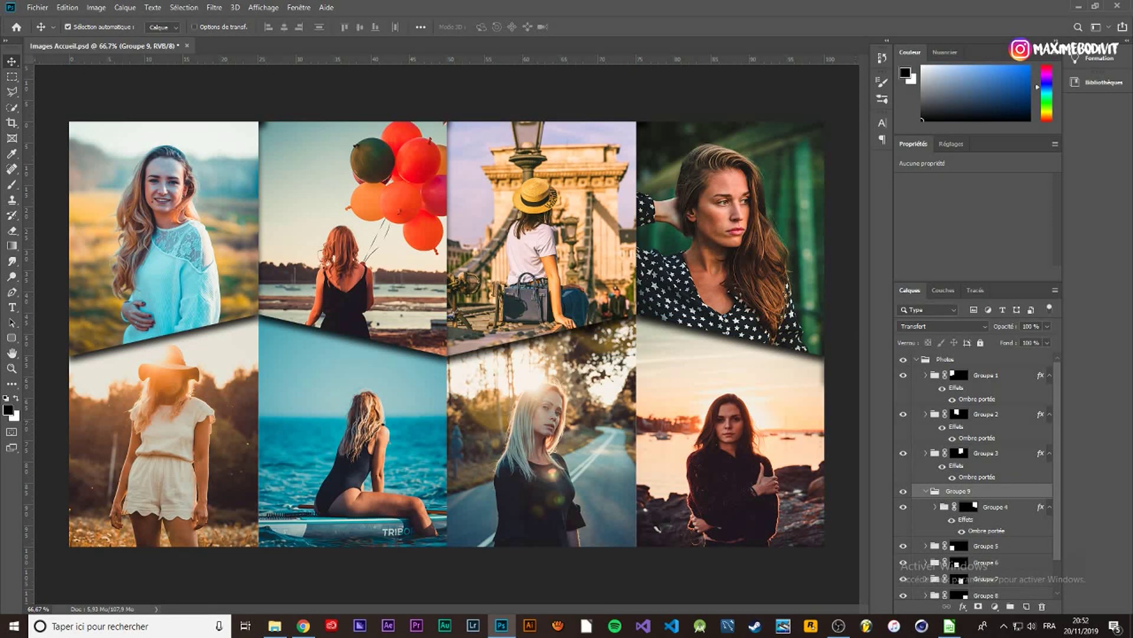
Step: Enlarge and shift the Marie photo in the bottom-right panel and raise the balloon photo
{"action": "scroll", "coordinate": [974, 478], "scroll_direction": "down", "scroll_amount": 1}
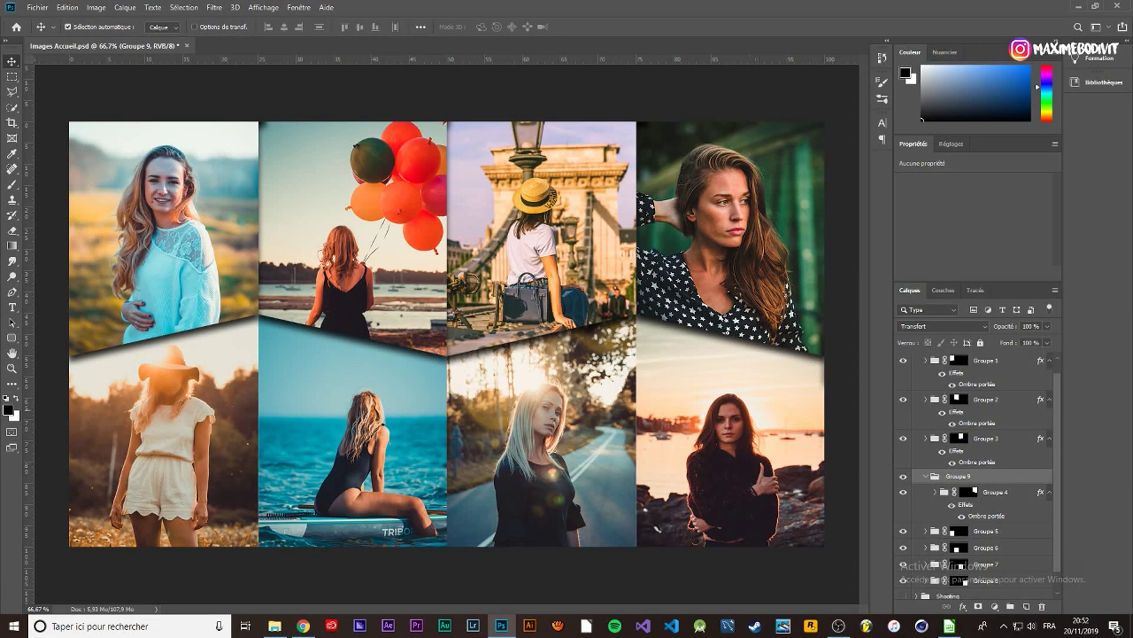
{"action": "left_click_drag", "start_coordinate": [732, 413], "coordinate": [758, 380]}
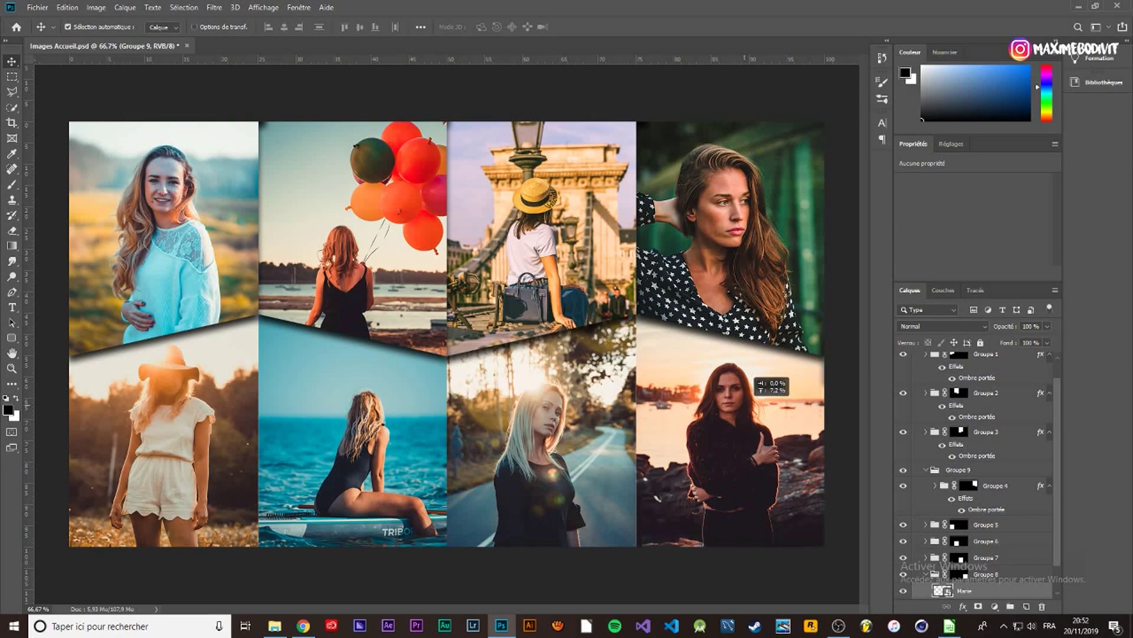
{"action": "left_click_drag", "start_coordinate": [755, 380], "coordinate": [755, 378]}
{"action": "mouse_move", "coordinate": [386, 246]}
{"action": "left_mouse_down"}
{"action": "mouse_move", "coordinate": [396, 224]}
{"action": "mouse_move", "coordinate": [393, 236]}
{"action": "left_mouse_up"}
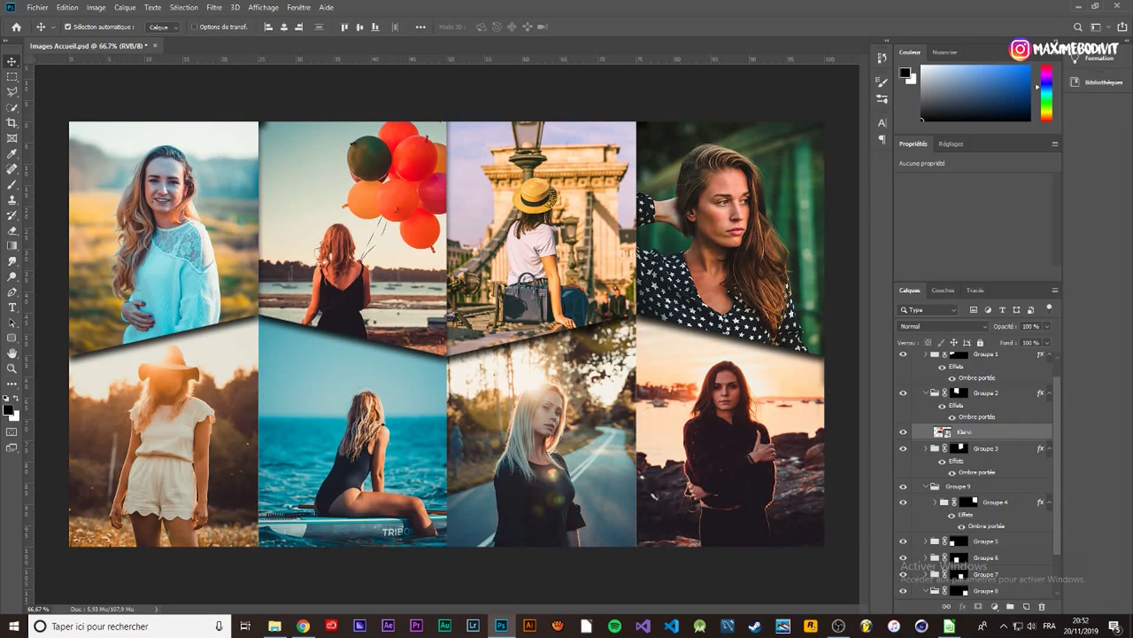
{"action": "left_click_drag", "start_coordinate": [393, 236], "coordinate": [393, 215]}
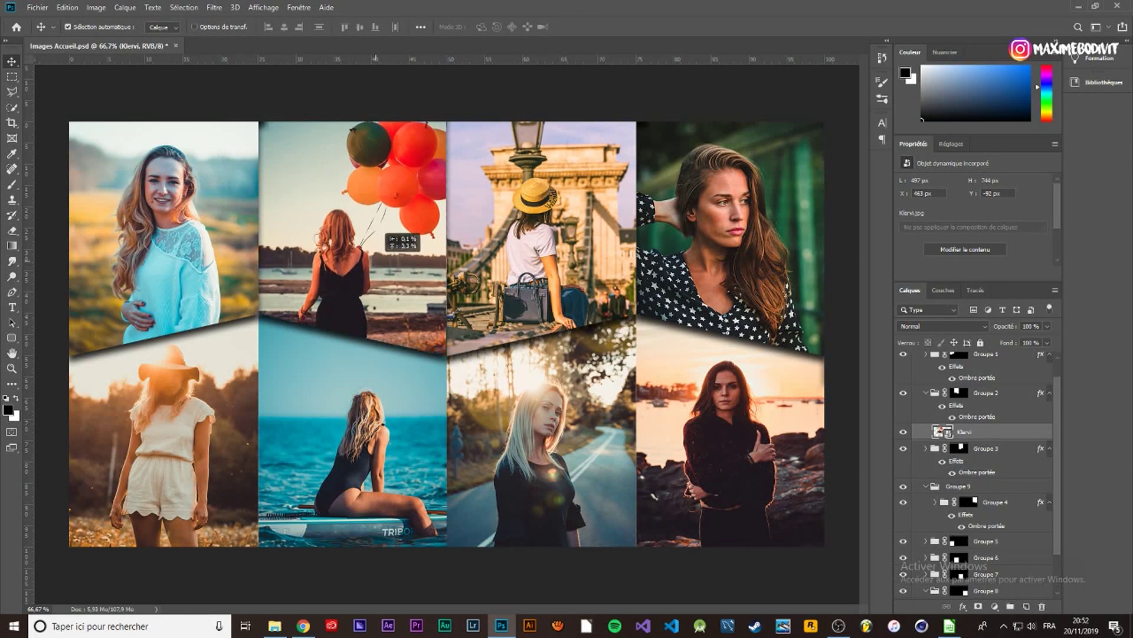
Step: Move the Budapest bridge and Penelope photos up within their panels
{"action": "left_click_drag", "start_coordinate": [577, 252], "coordinate": [585, 234]}
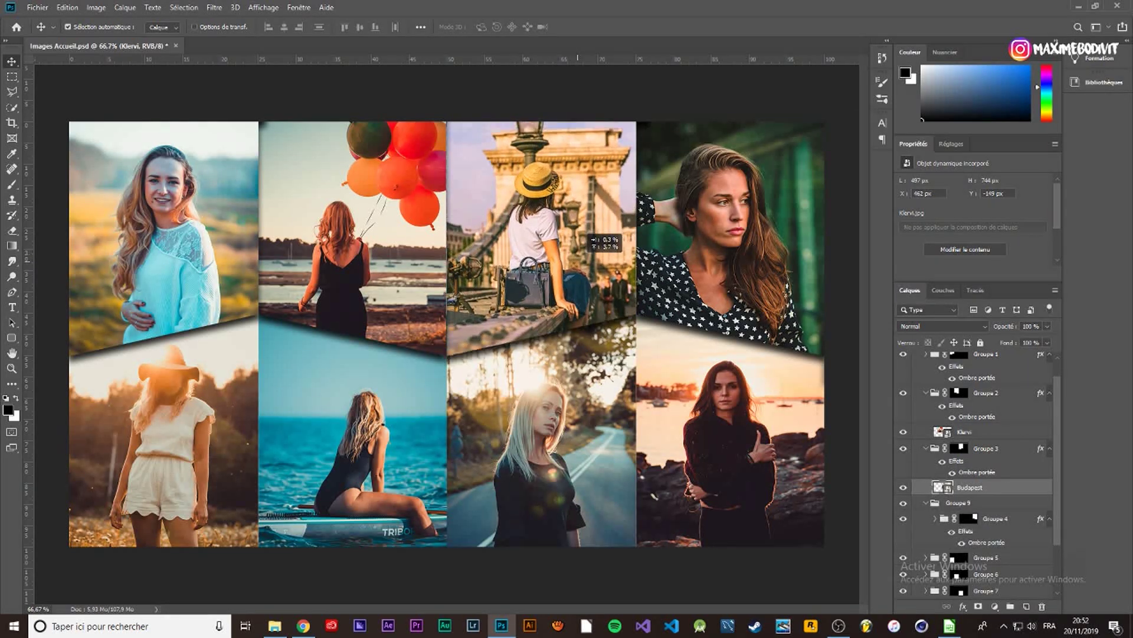
{"action": "left_click", "coordinate": [747, 232]}
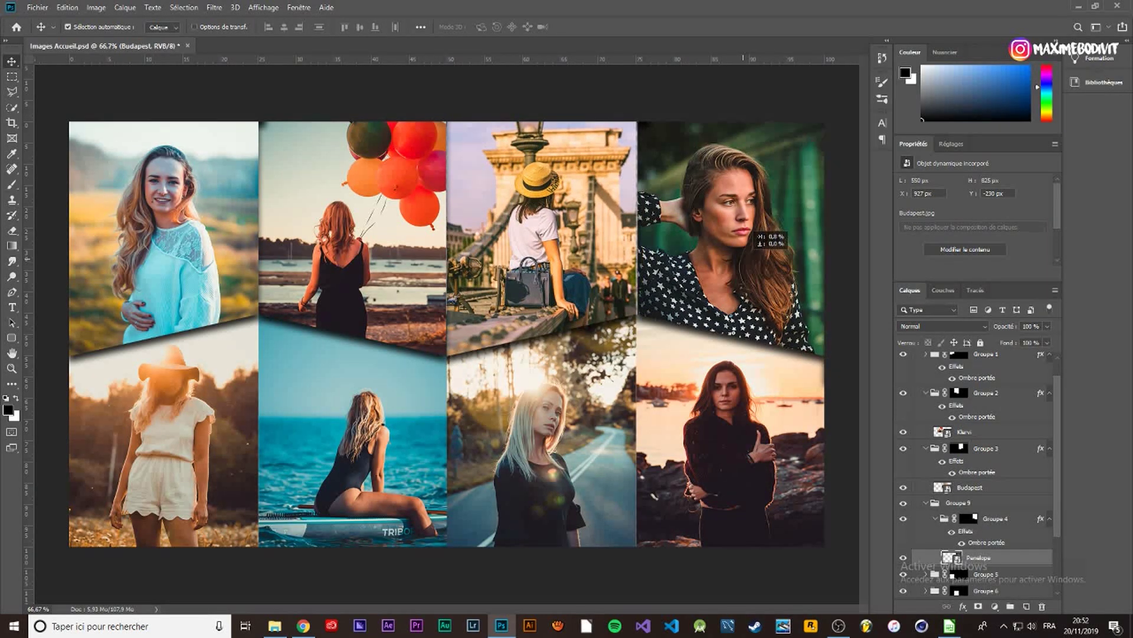
{"action": "left_click_drag", "start_coordinate": [748, 233], "coordinate": [753, 224]}
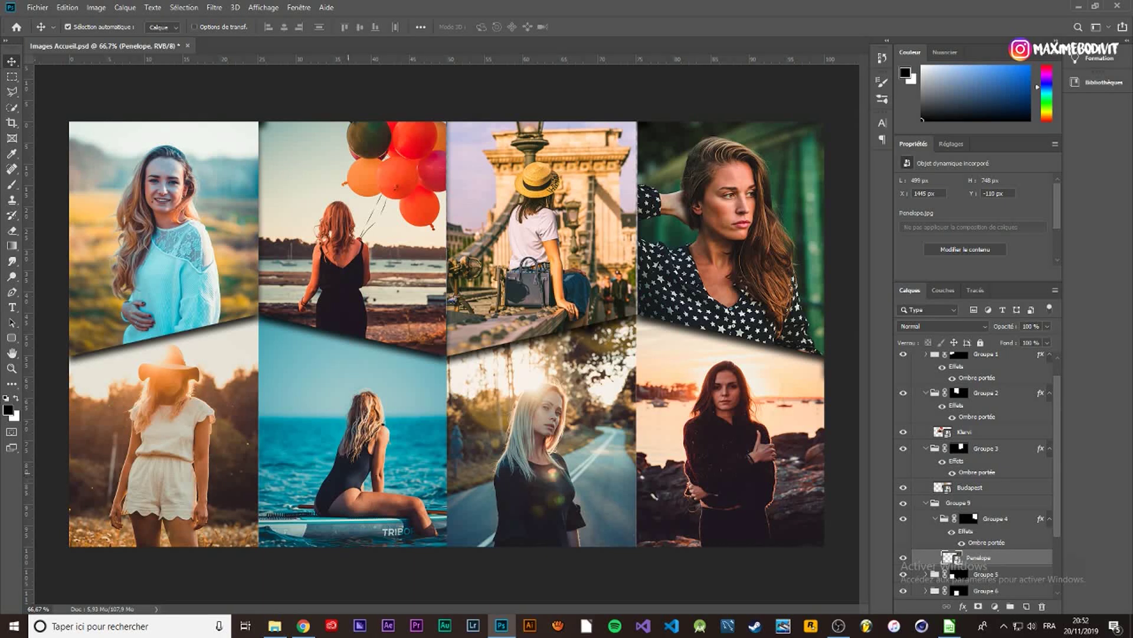
{"action": "scroll", "coordinate": [445, 335], "scroll_direction": "down", "scroll_amount": 1}
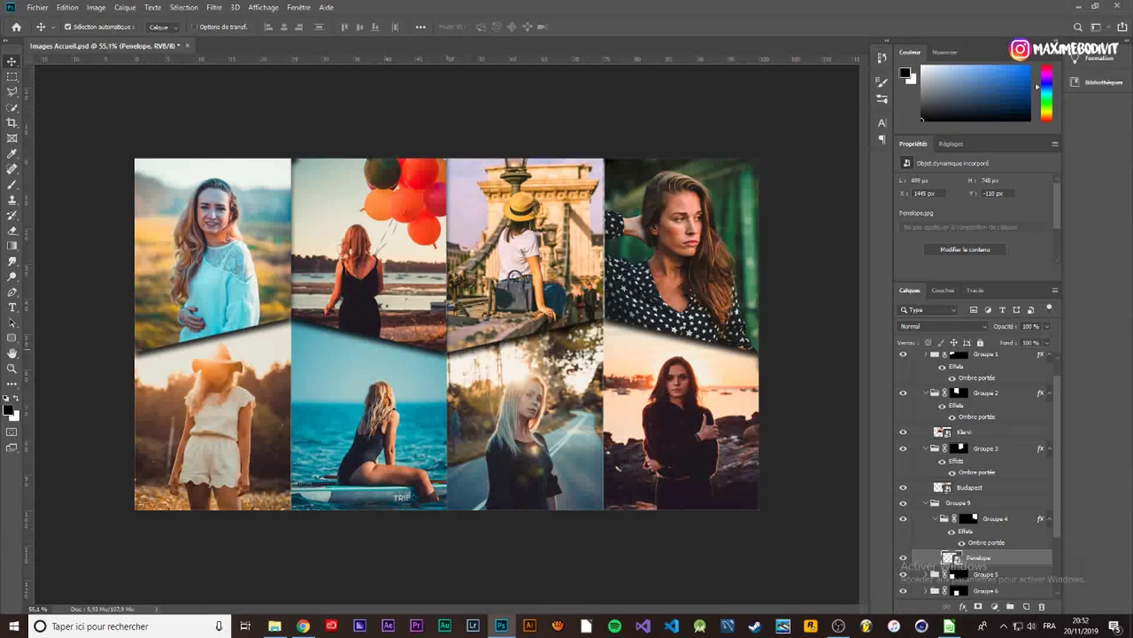